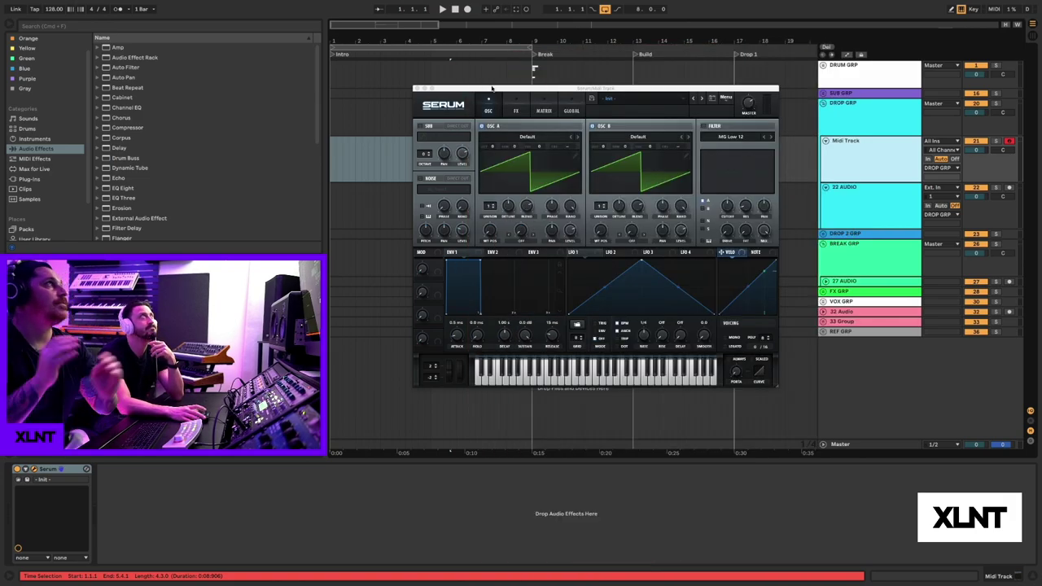
Move the Serum window aside and expand the Drums folder of the XLNT-FOMO Fire Vol. 1 pack
left_click_drag(553, 88, 583, 103)
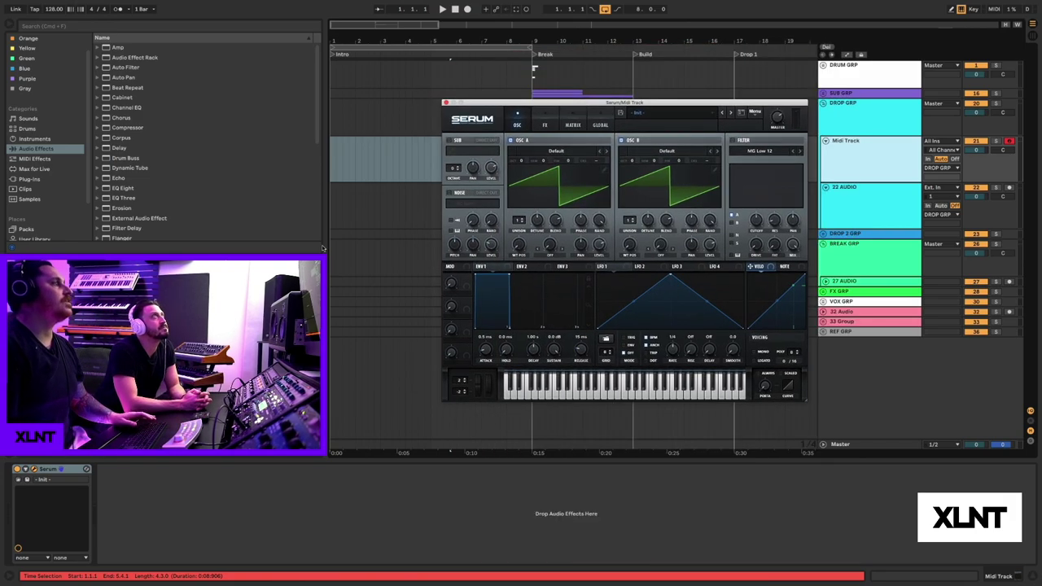
scroll(80, 165, "down", 2)
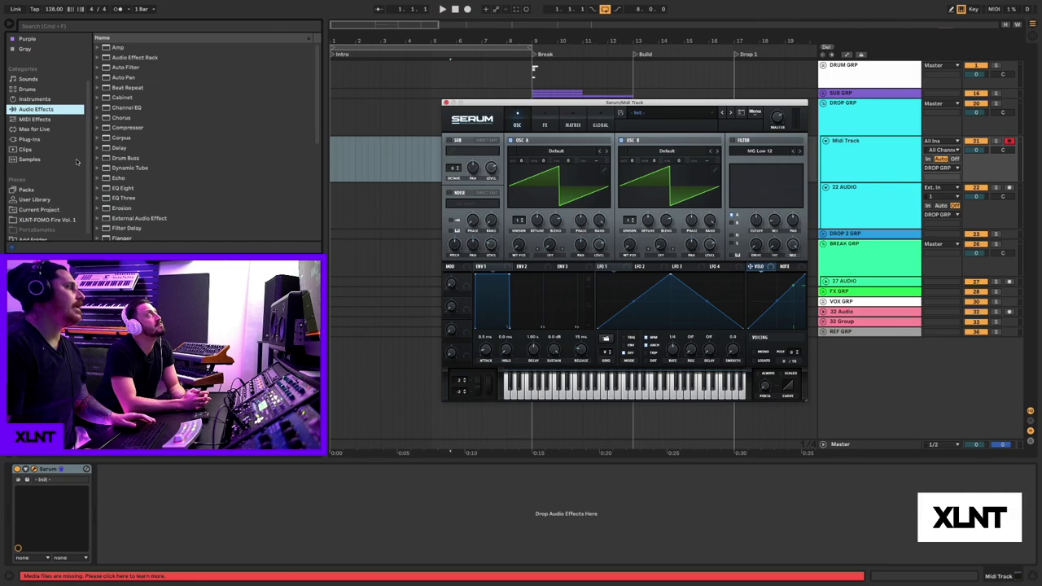
left_click(30, 221)
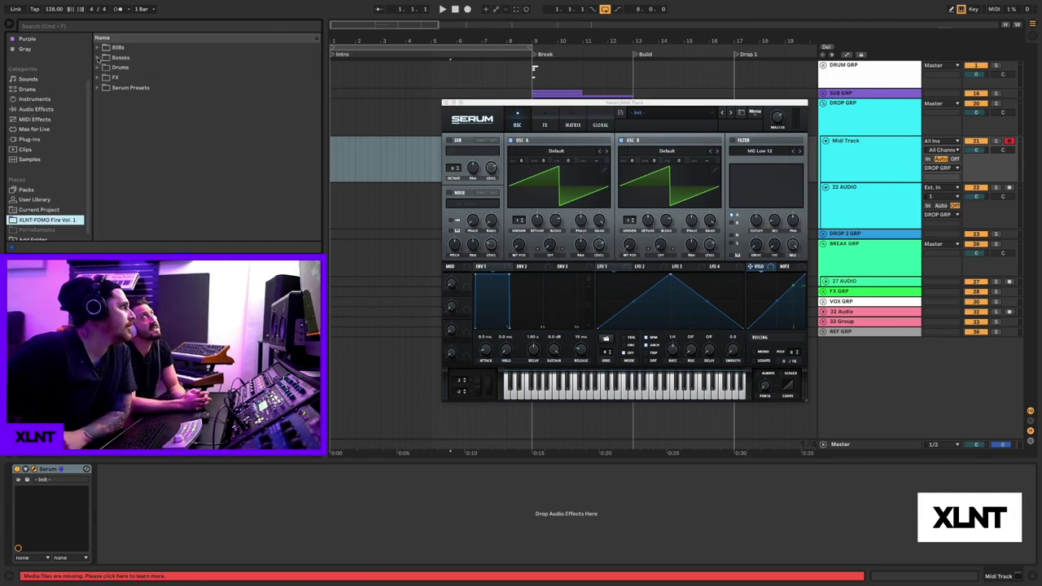
left_click(97, 69)
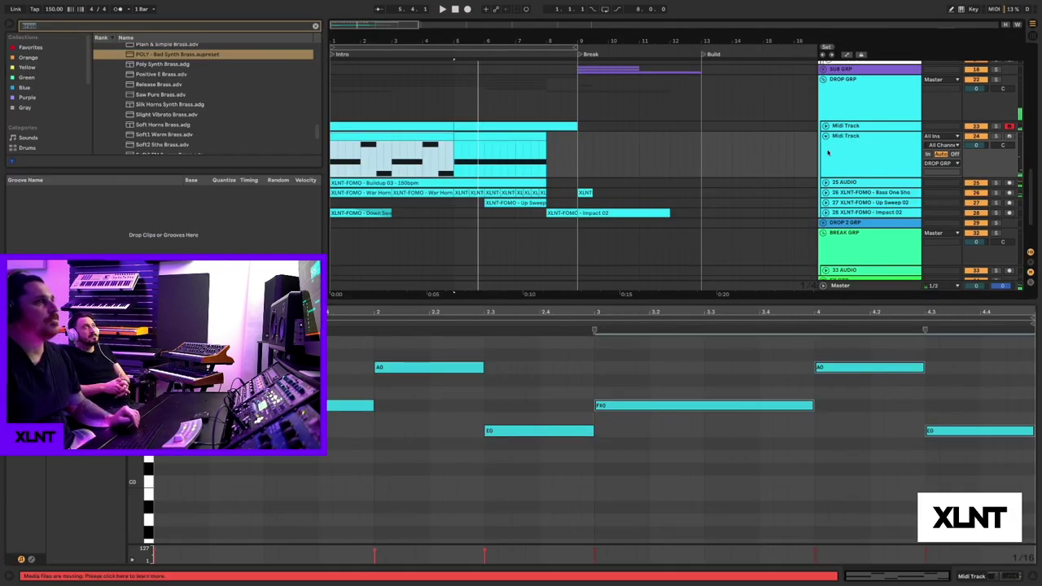
Unfold the two Midi Tracks and the 25 AUDIO buildup track in the drop group, and play the arrangement from the start
left_click(824, 136)
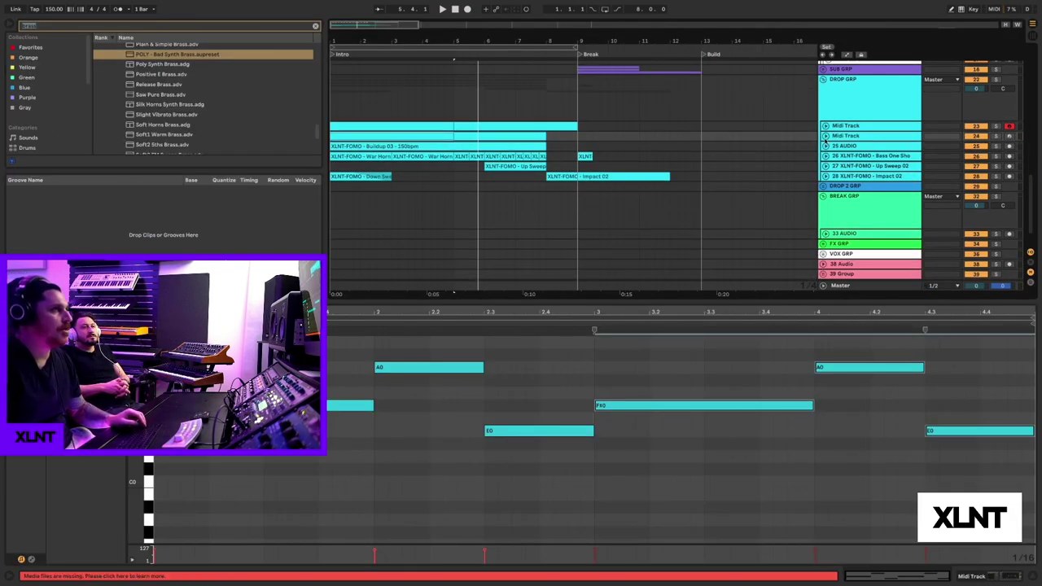
left_click(825, 136)
left_click(826, 126)
scroll(841, 145, "down", 2)
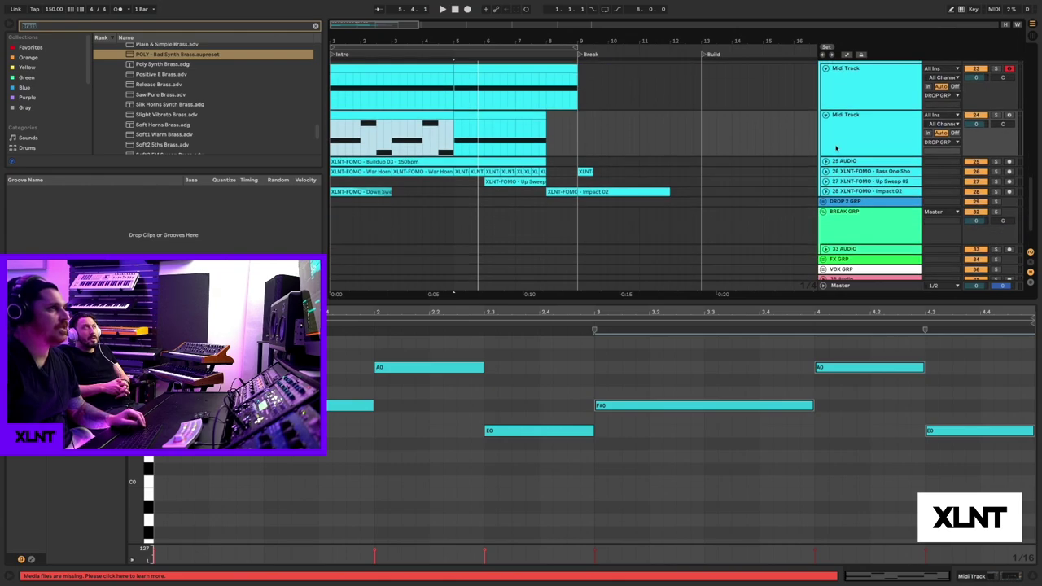
left_click(841, 161)
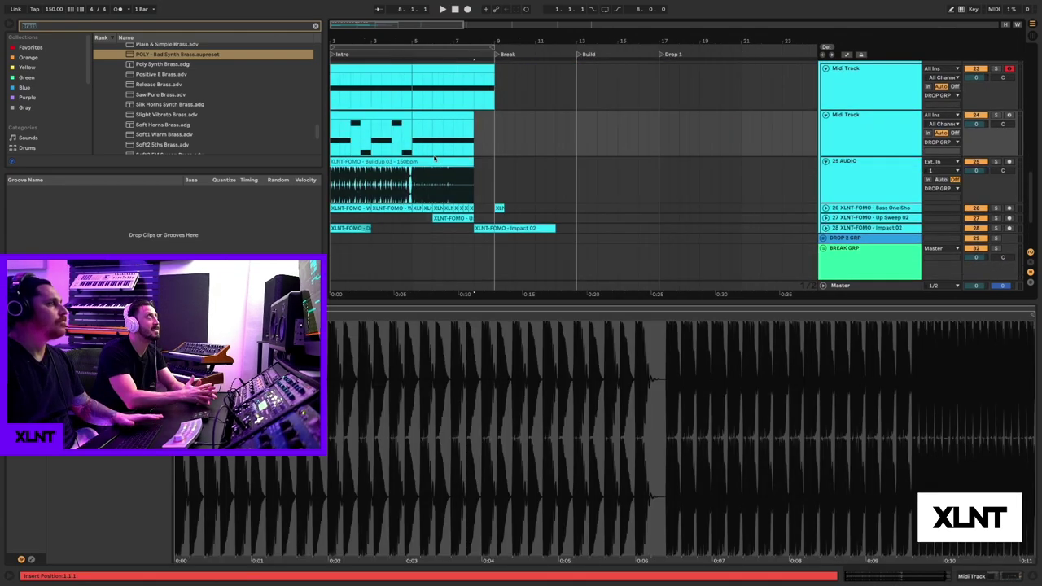
key("space")
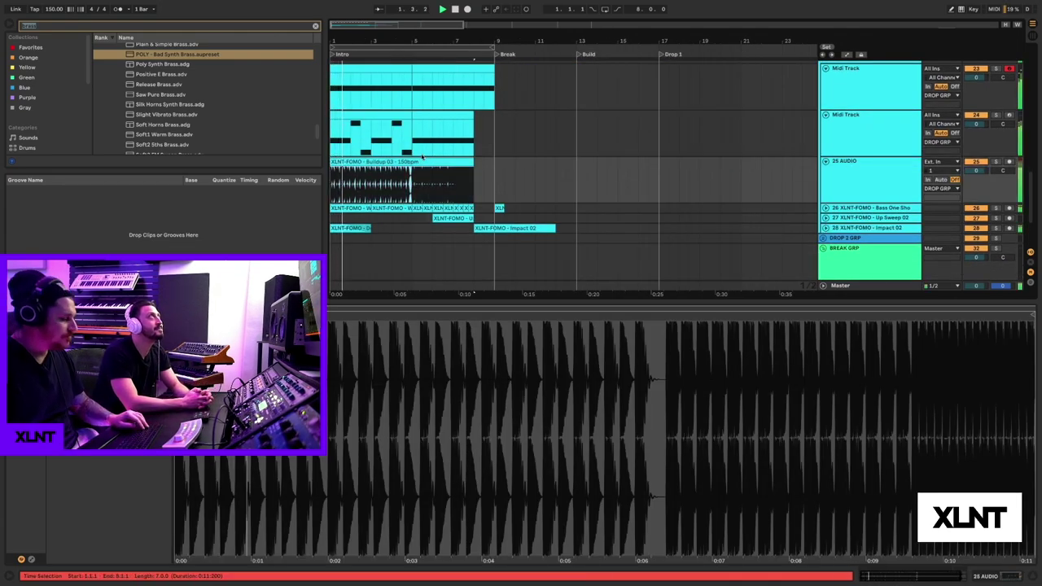
Search the audio effects for "eq" and add another EQ Eight to the second Midi Track, after its existing EQ Eight
left_click(826, 130)
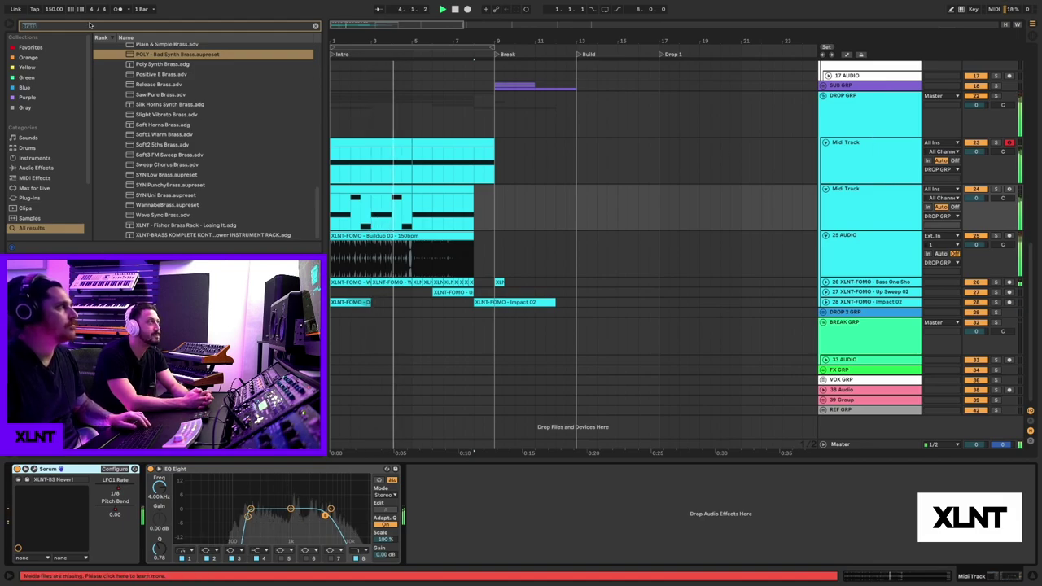
type("eq")
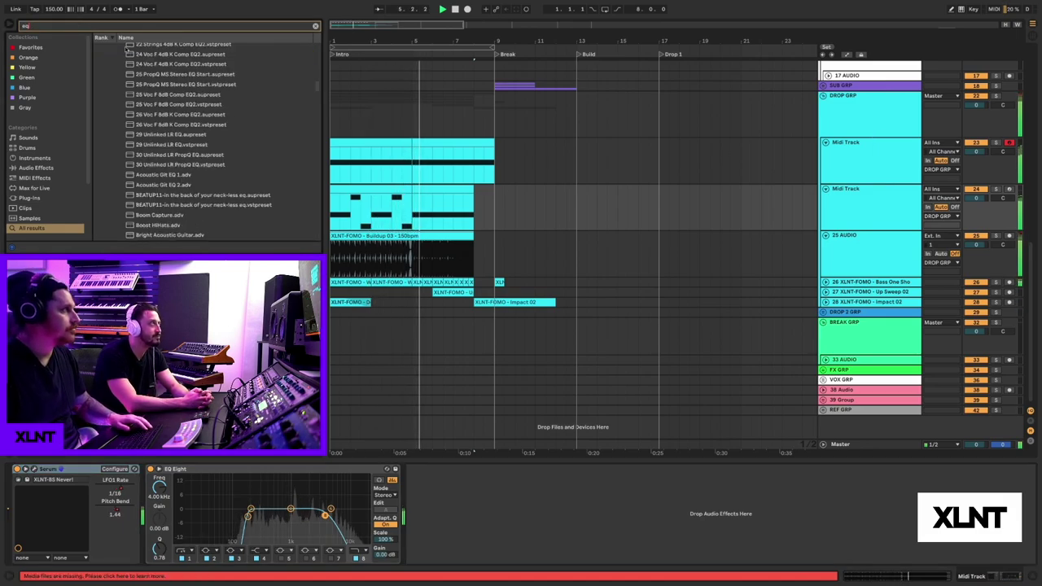
left_click(37, 168)
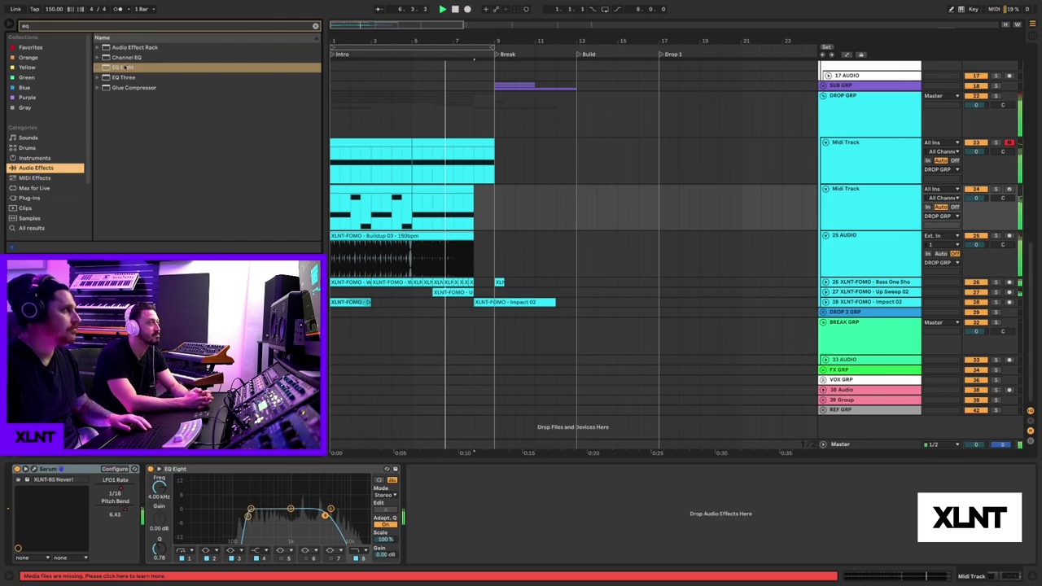
left_click_drag(128, 68, 316, 193)
key("Return")
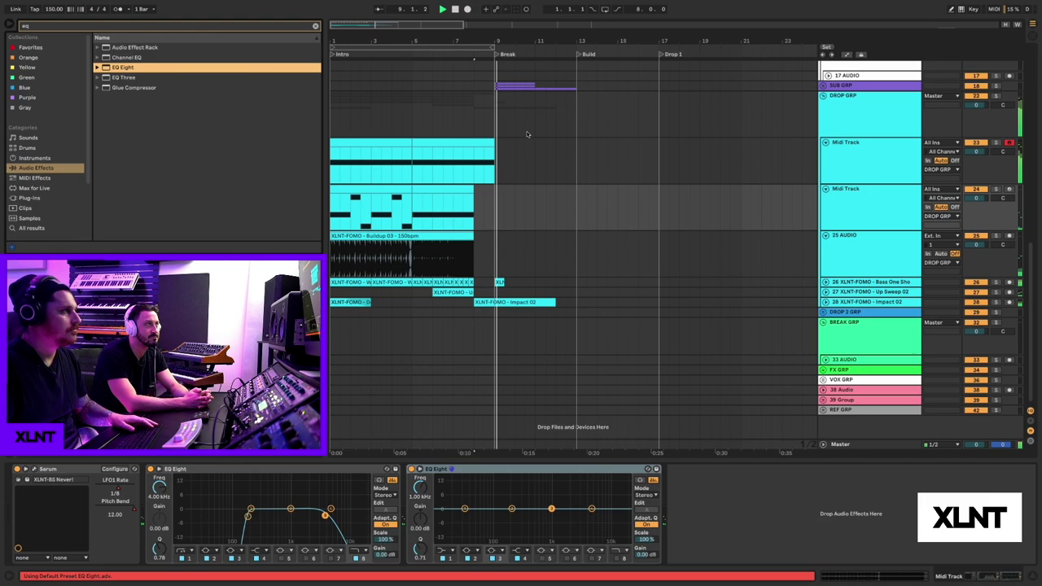
Stop playback, insert an audio track below the Bass One Shot track, and move the one-shot clip at bar 9 onto it
left_click(498, 114)
key("space")
left_click(825, 282)
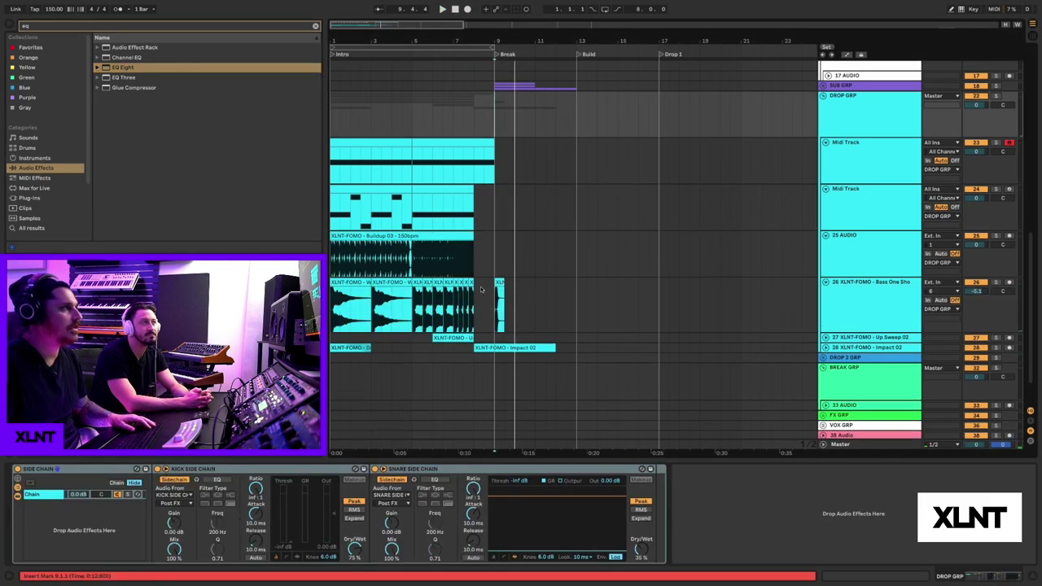
left_click(493, 285)
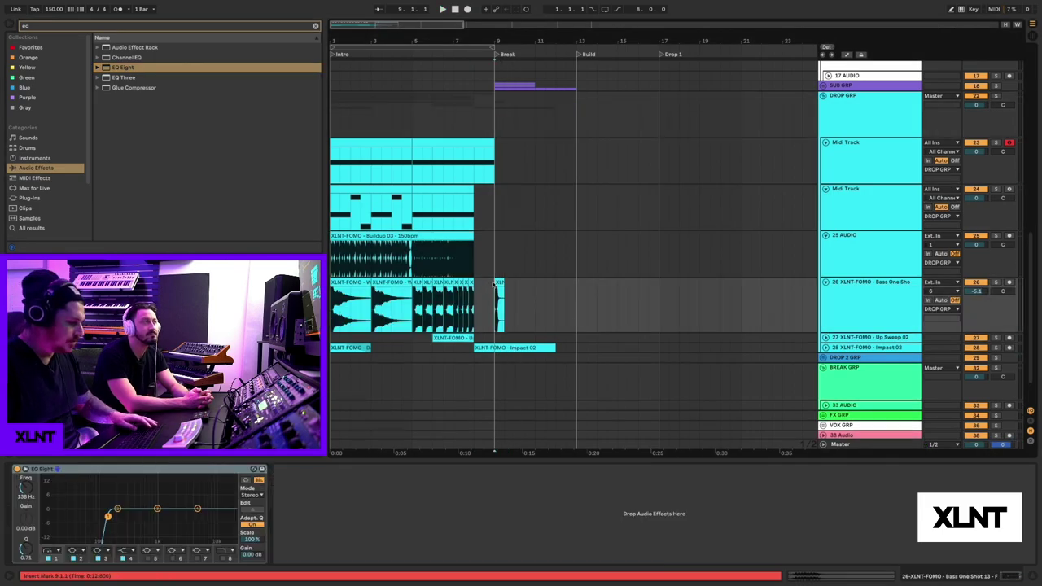
key("ctrl+t")
left_click_drag(501, 312, 500, 358)
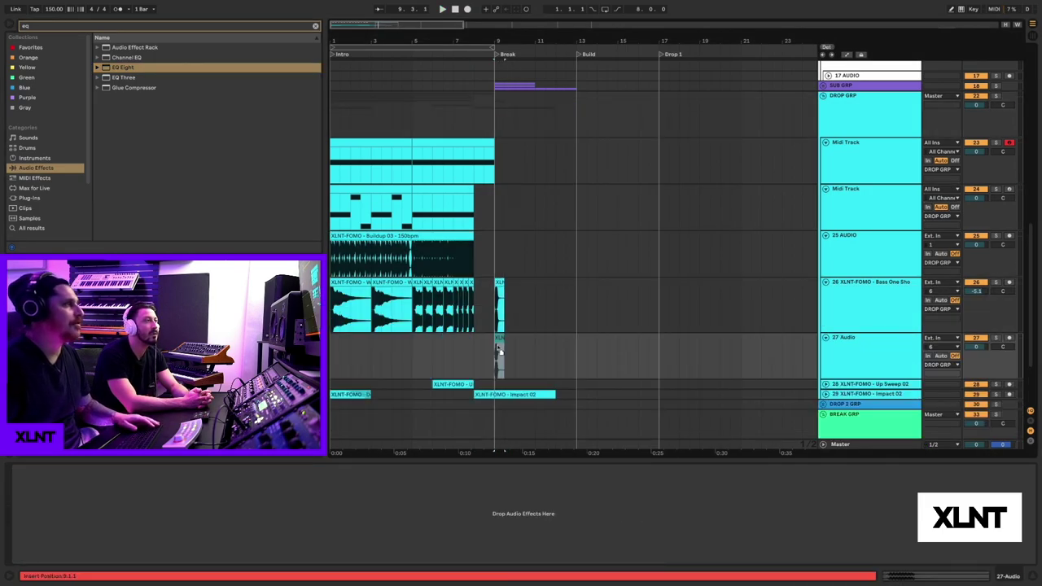
Search the audio effects for the "ott" preset
left_click(62, 28)
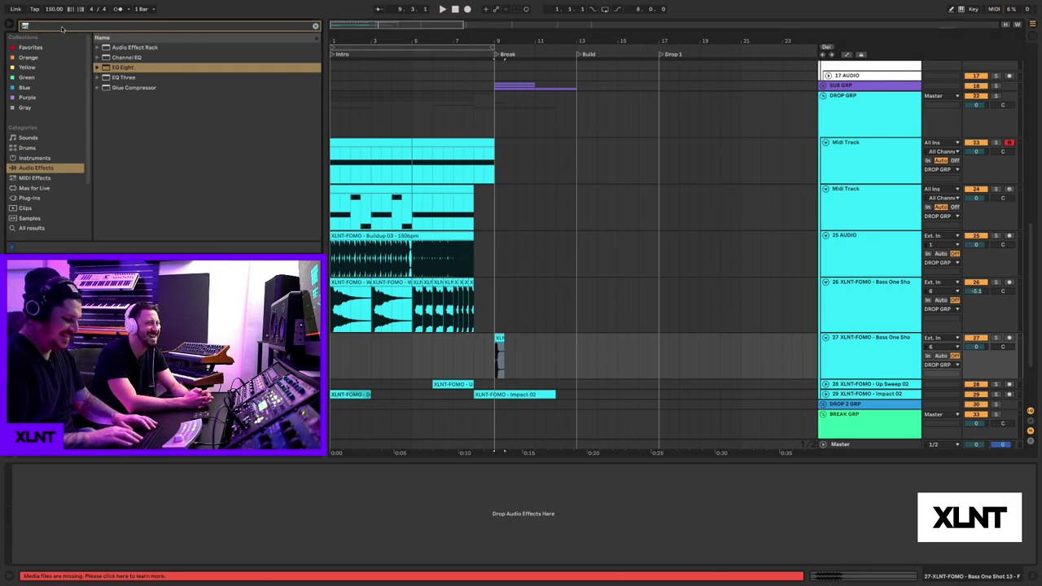
type("ott")
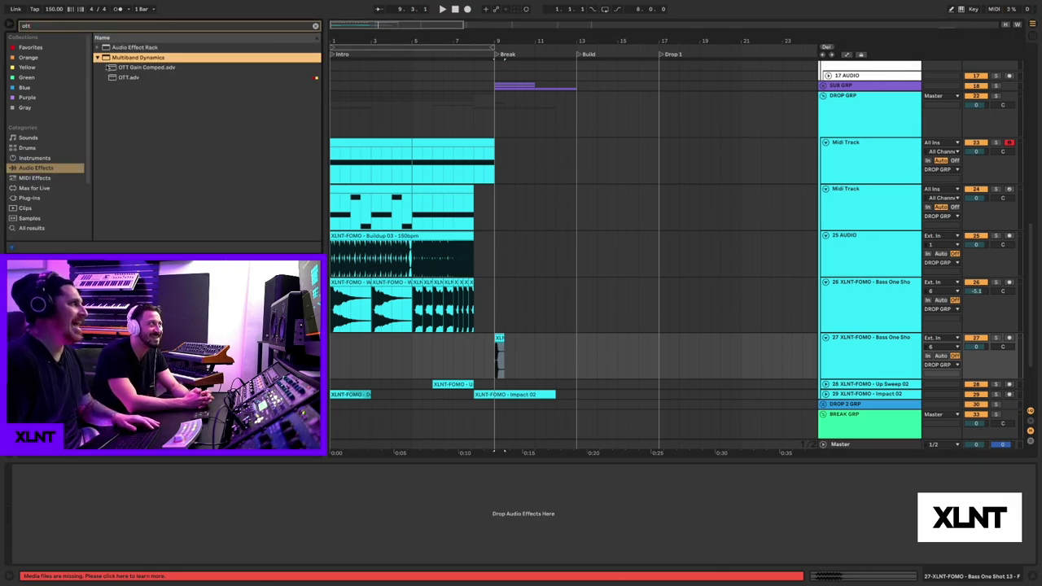
Insert a MIDI track with Serum below the original Bass One Shot track and open the Serum editor
left_click(853, 323)
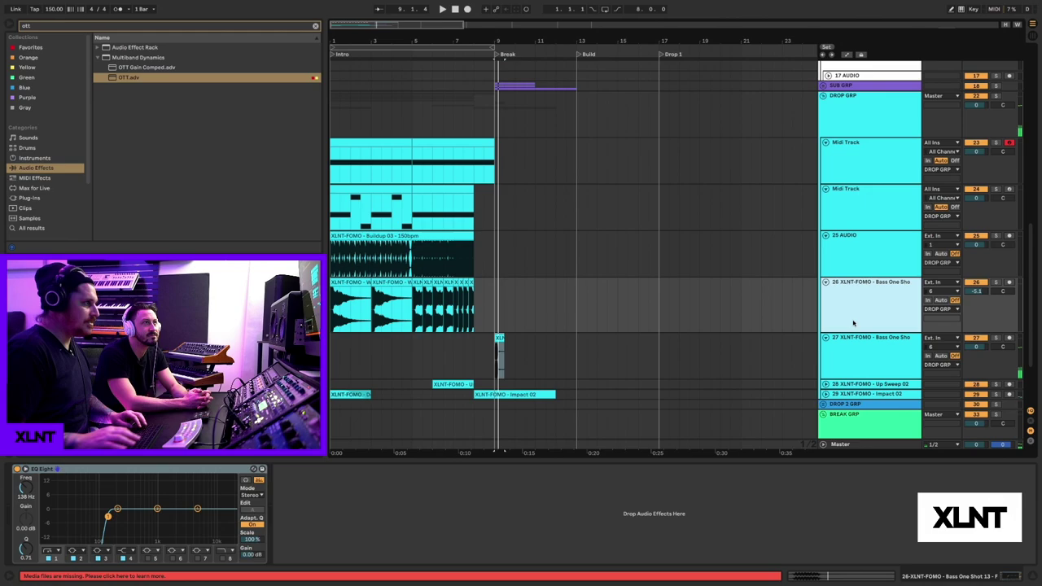
key("ctrl+shift+t")
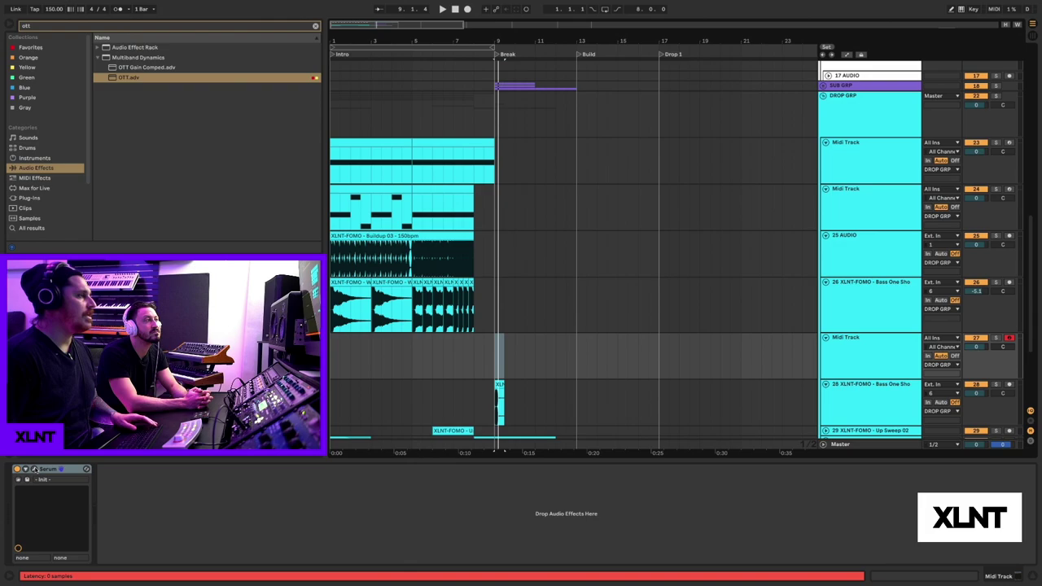
left_click(34, 469)
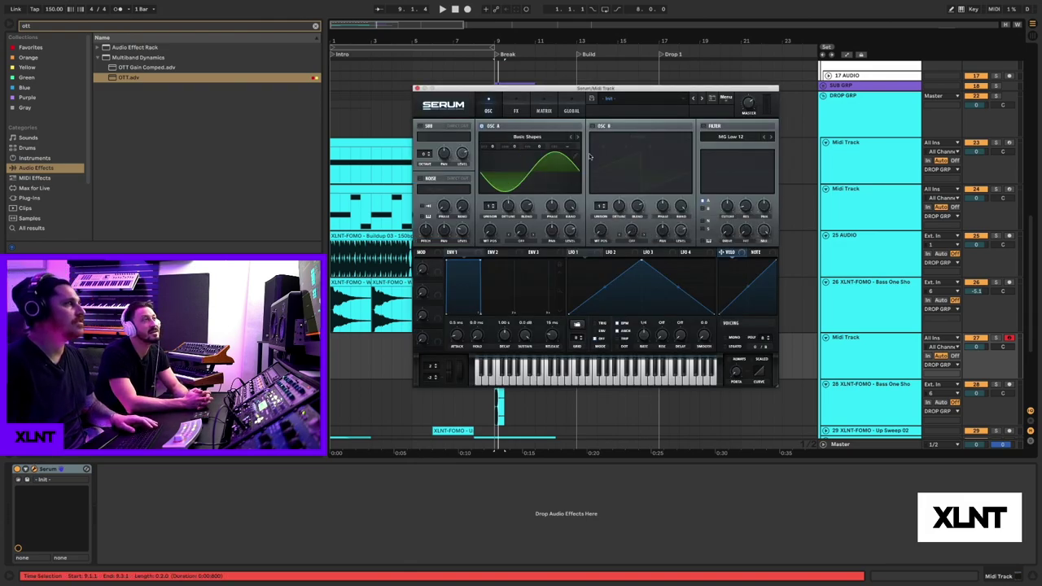
Enable Serum's oscillator B and load the Complextro Waves wavetable into it
left_click(593, 126)
left_click(627, 137)
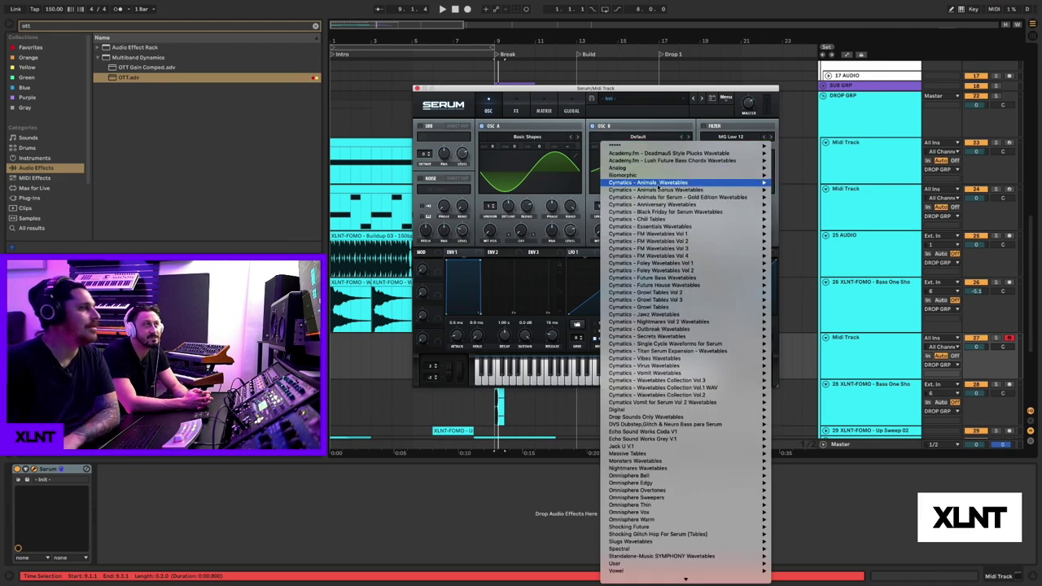
mouse_move(651, 548)
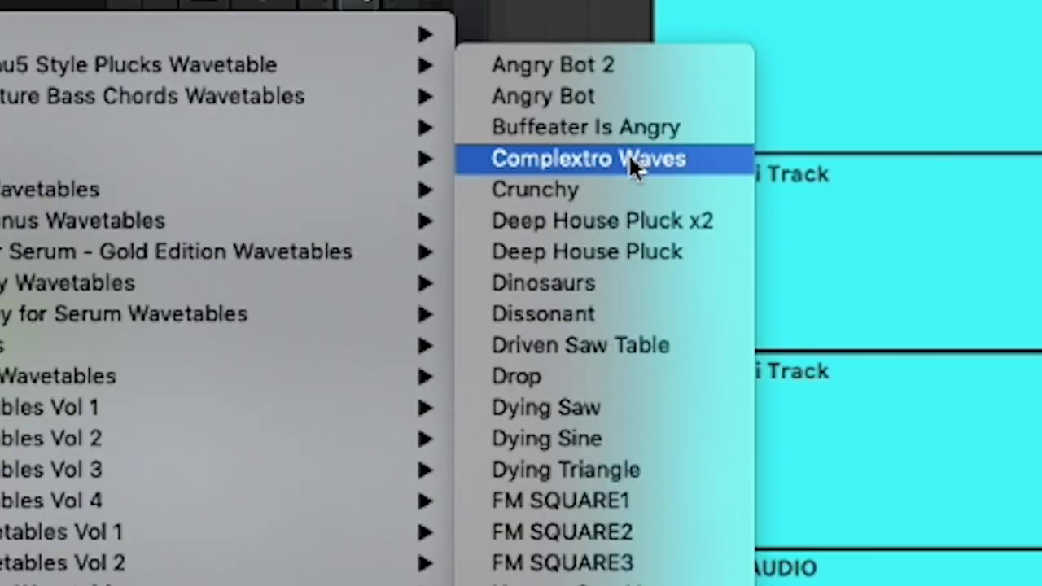
left_click(631, 158)
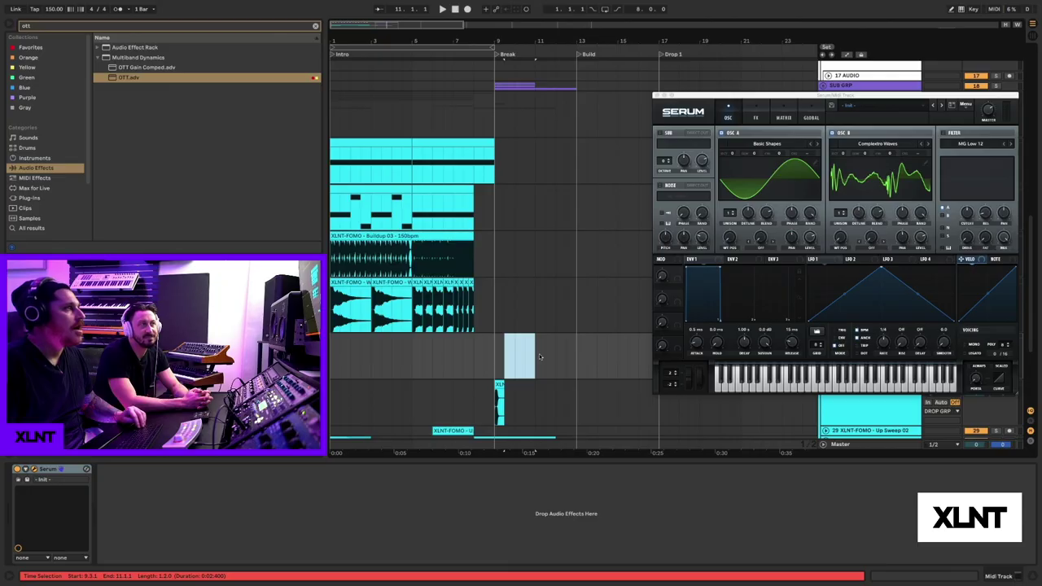
Insert an empty MIDI clip from 9.3.1 to 11.1.1 on the new Serum track and reposition the Serum window
key("ctrl+shift+m")
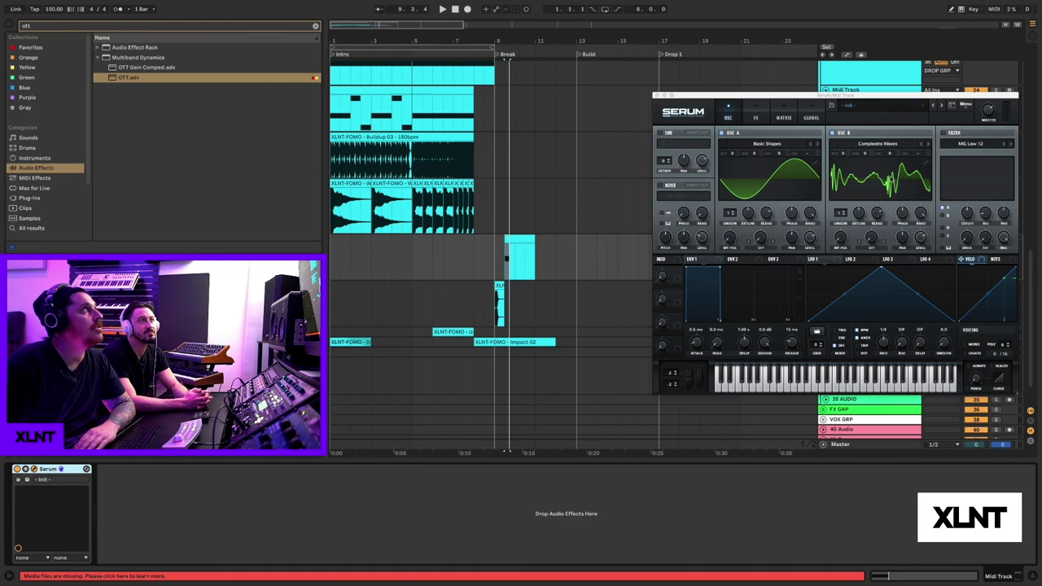
left_click_drag(829, 96, 748, 88)
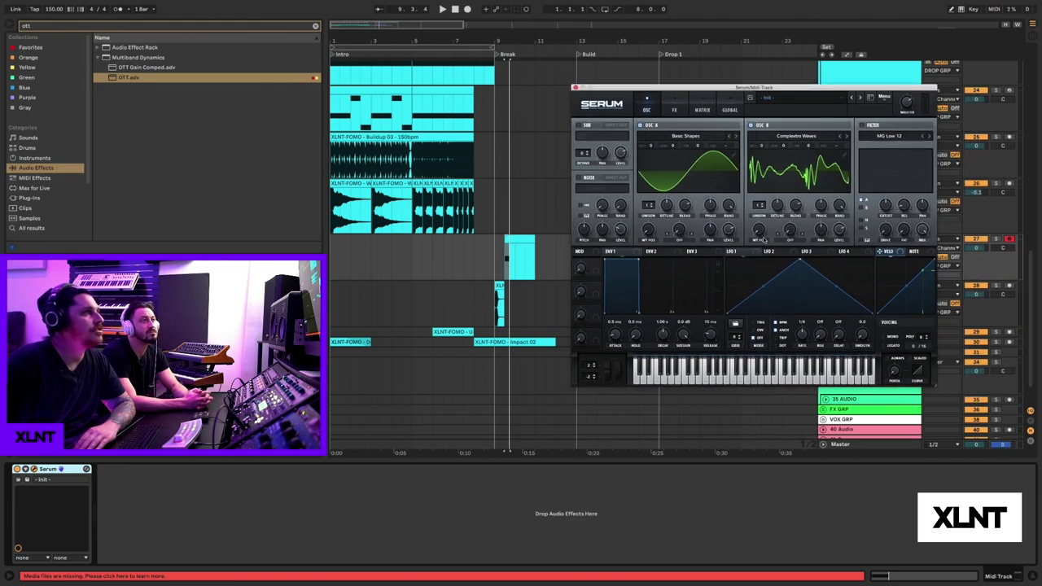
Audition the Serum clip while trying oscillator B's wavetable position, and solo the Serum track
key("space")
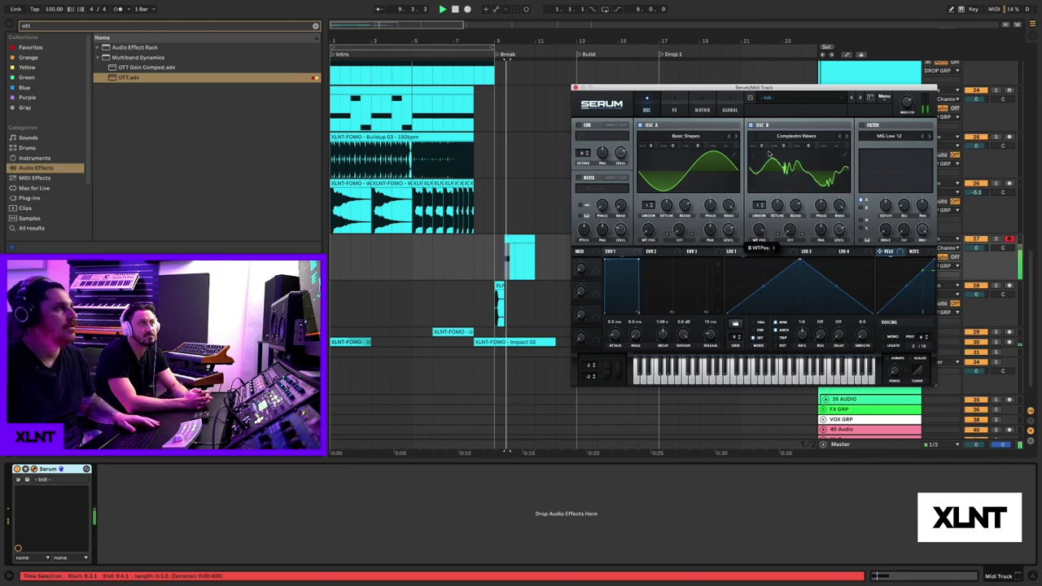
key("space")
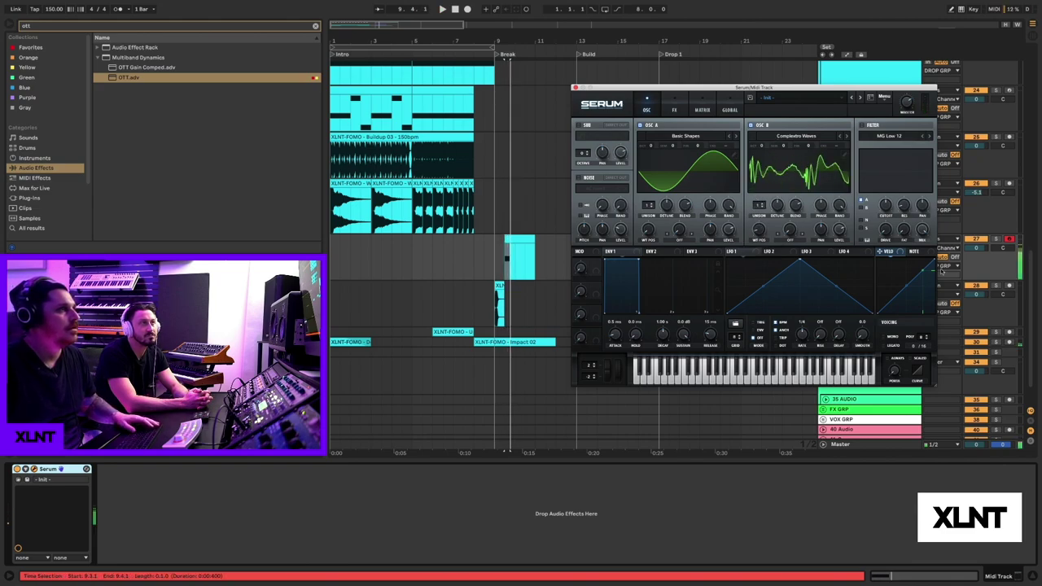
left_click(996, 239)
left_click(842, 234)
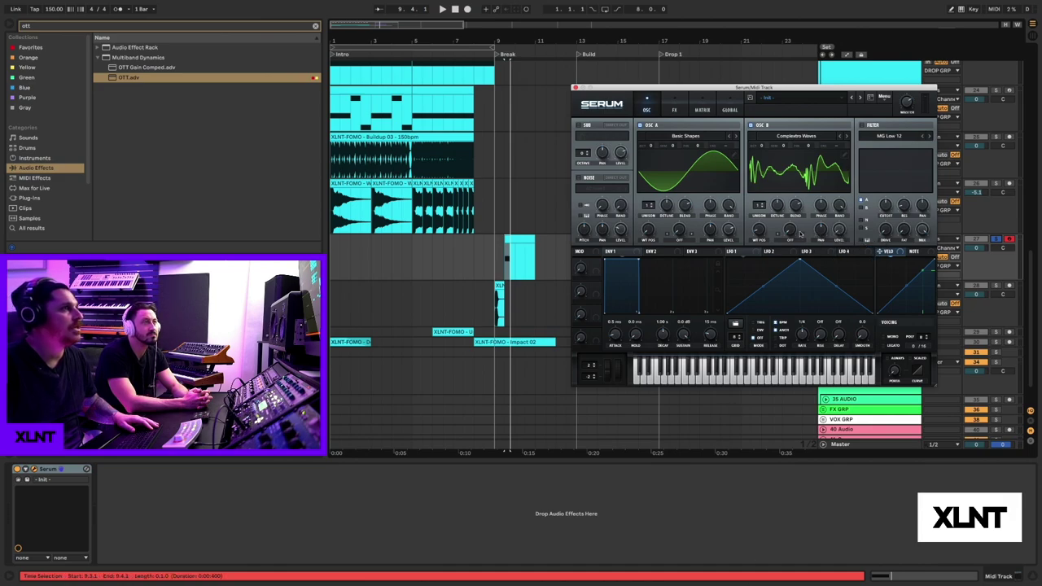
Raise oscillator B by one octave and adjust its wavetable position while auditioning the sound
mouse_move(758, 234)
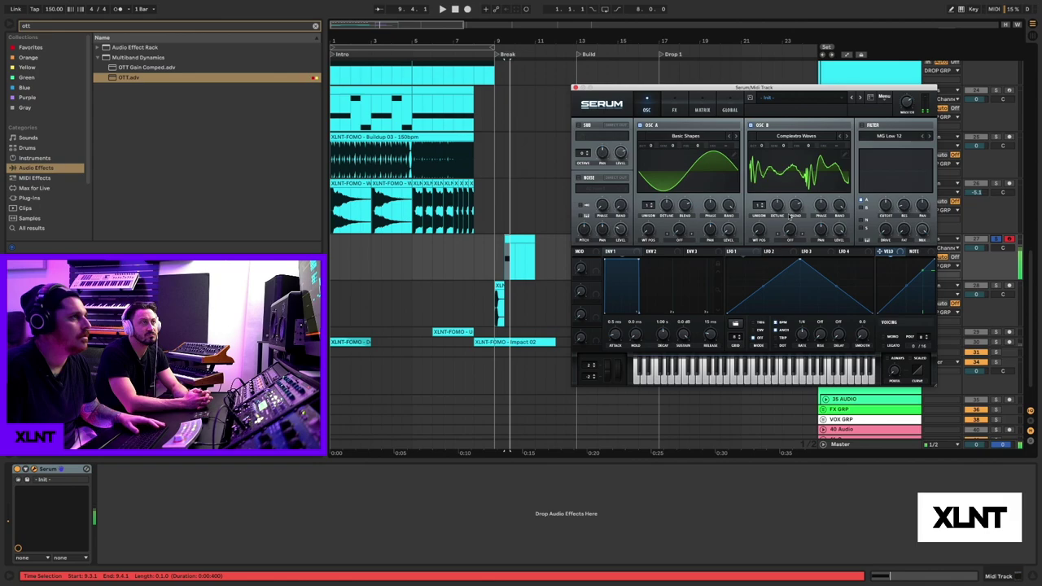
left_click_drag(759, 147, 761, 136)
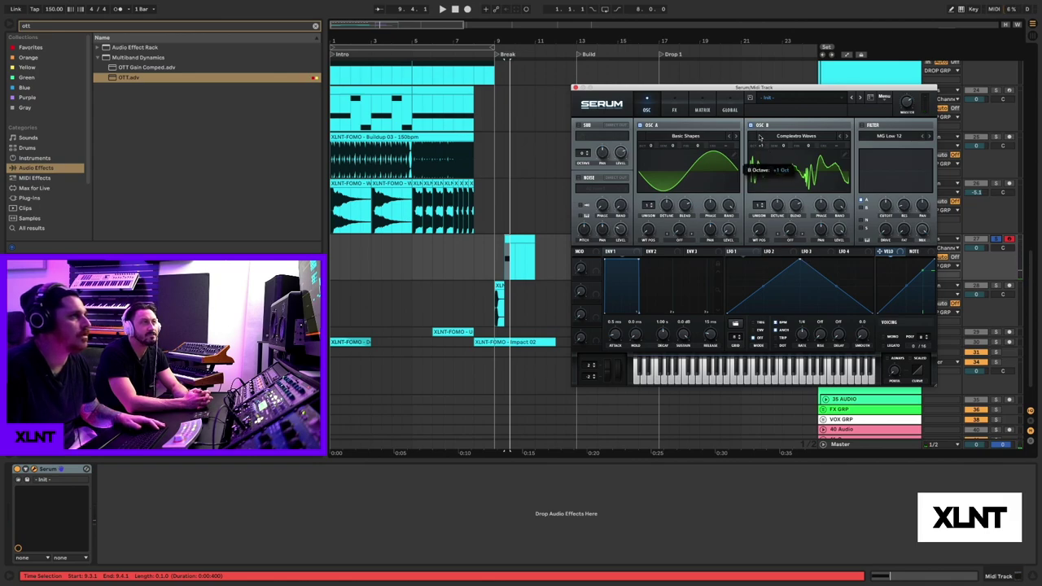
key("space")
left_click_drag(759, 231, 757, 261)
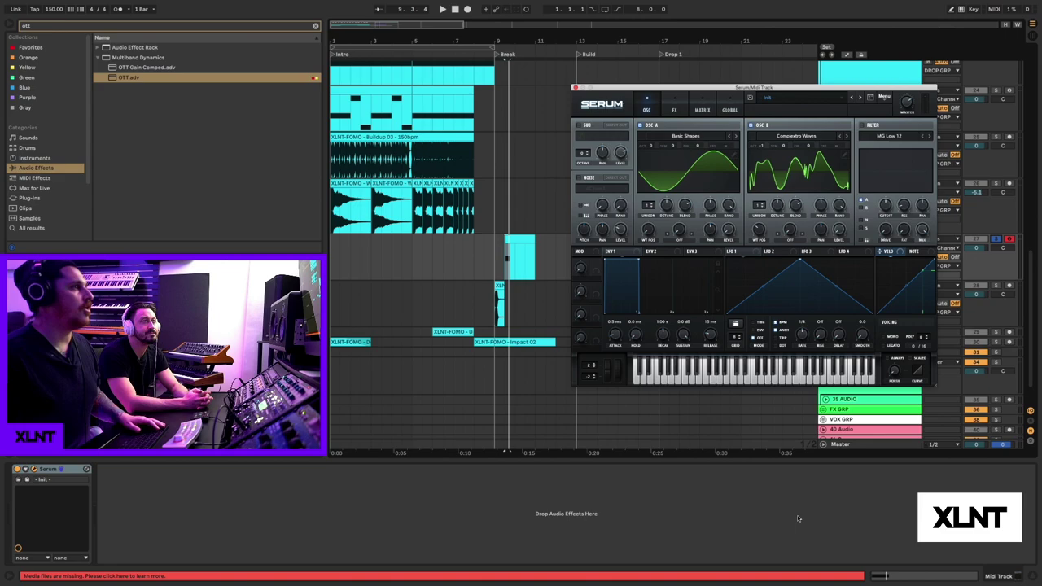
Set oscillator A's warp mode to FM (from B) and audition the sound while raising the warp amount
left_click(679, 239)
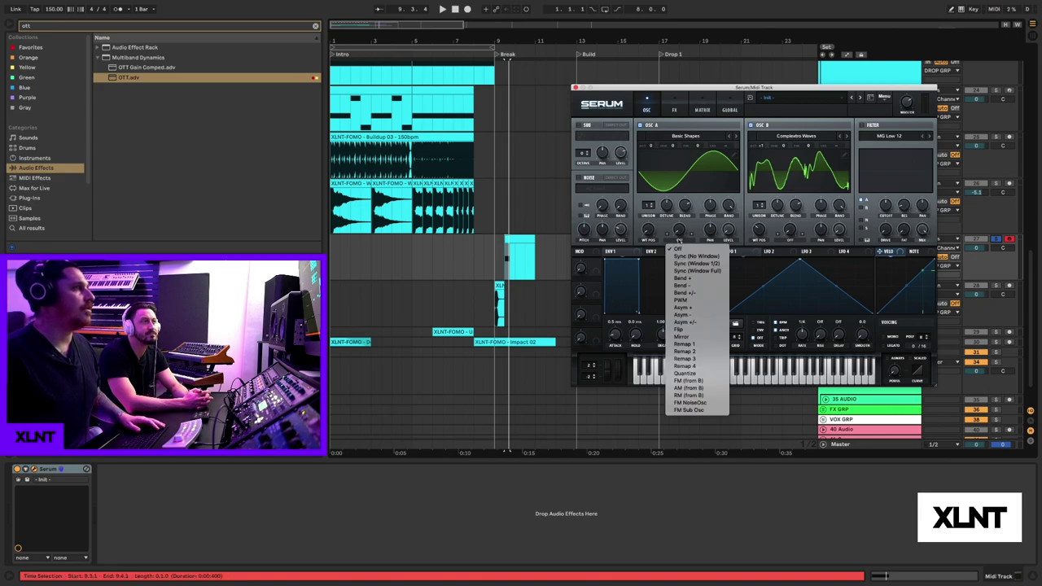
left_click(687, 380)
key("space")
key("space")
key("space")
key("space")
key("space")
key("space")
key("space")
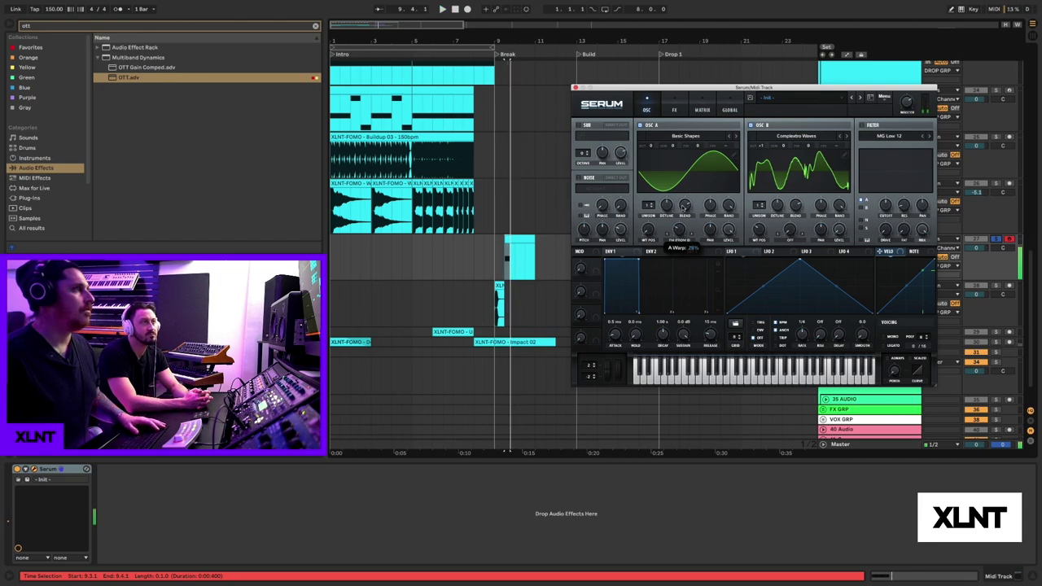
Reshape LFO 1 from a single triangle into two equal triangular peaks
left_click_drag(802, 261, 761, 248)
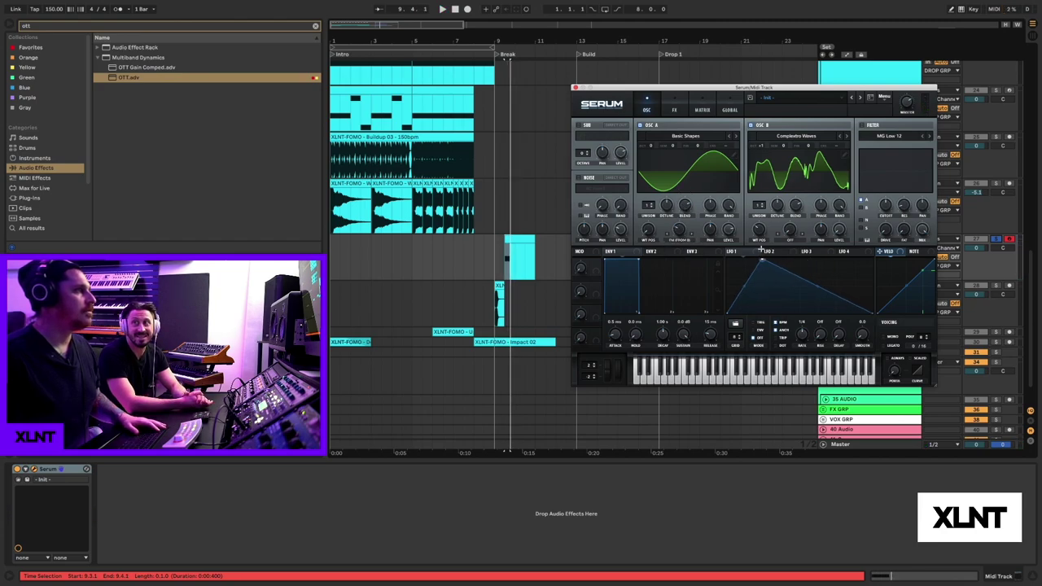
left_click_drag(797, 287, 836, 258)
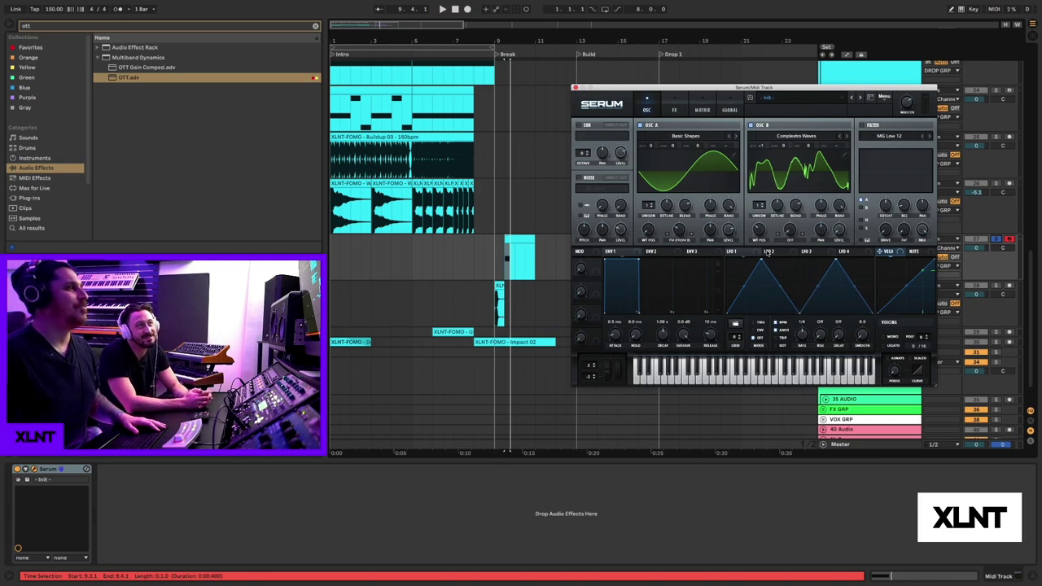
Modulate oscillator A's FM warp amount with LFO 1 and audition the sound
left_click_drag(752, 251, 679, 230)
key("space")
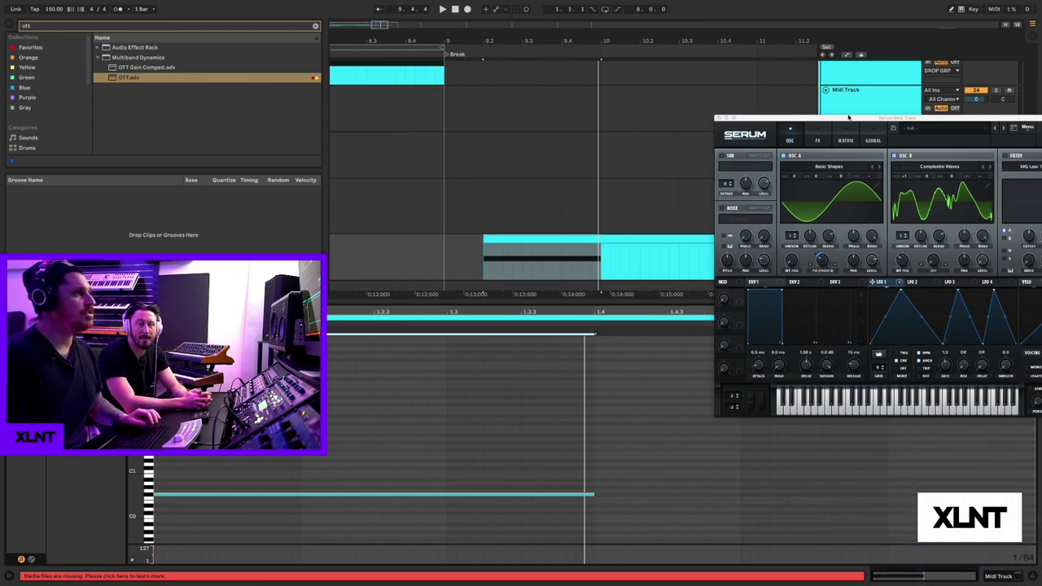
left_click_drag(848, 117, 731, 91)
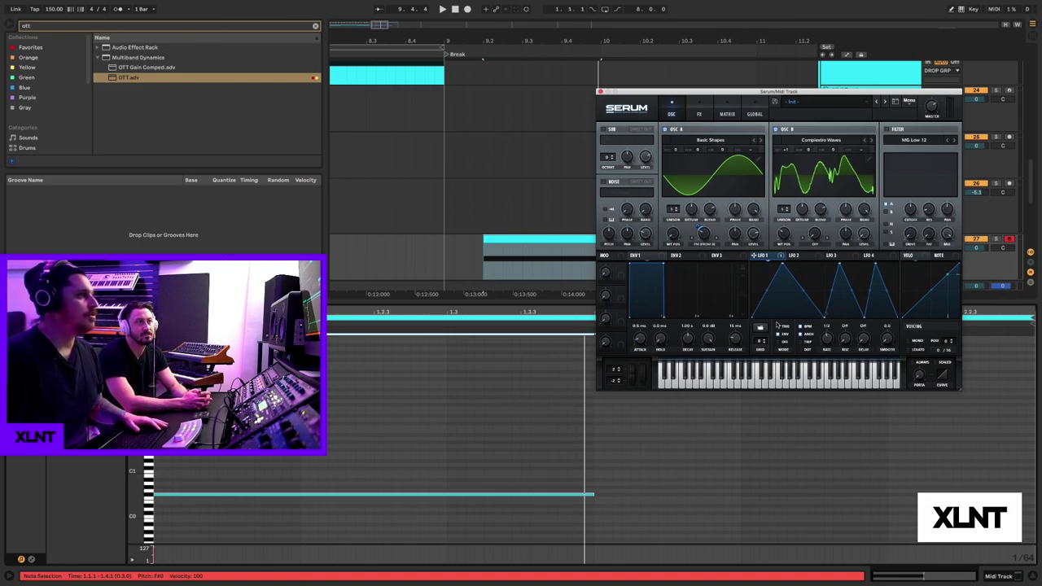
Set LFO 1's loopback point at the valley after its first peak and audition the Serum clip
right_click(824, 316)
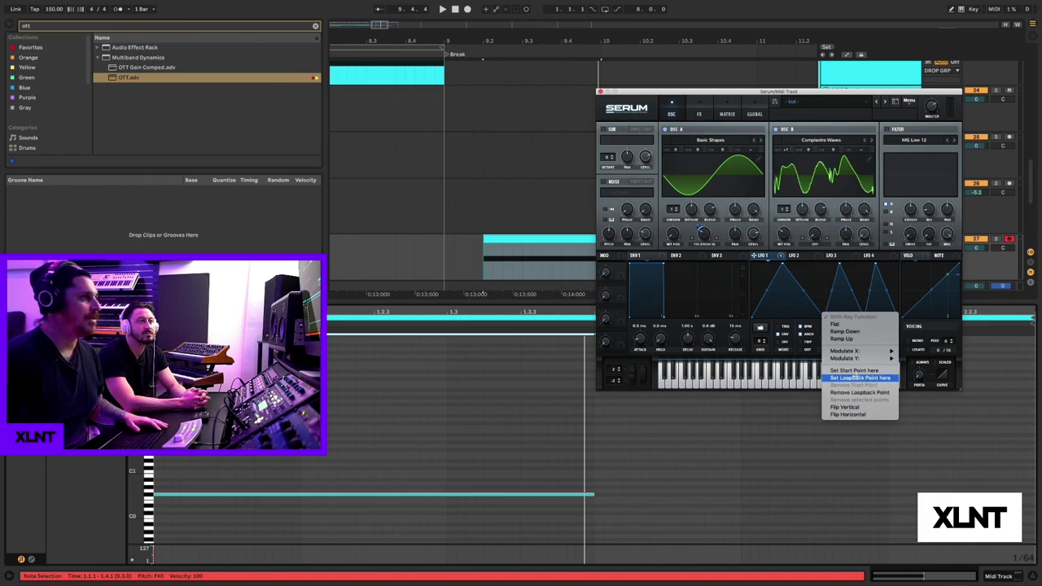
left_click(856, 378)
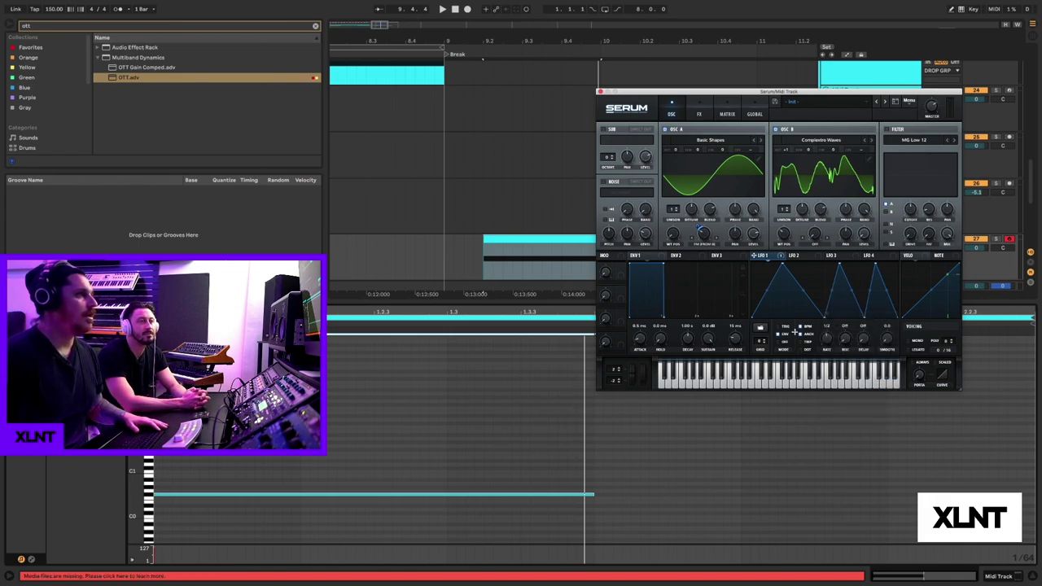
left_click(542, 227)
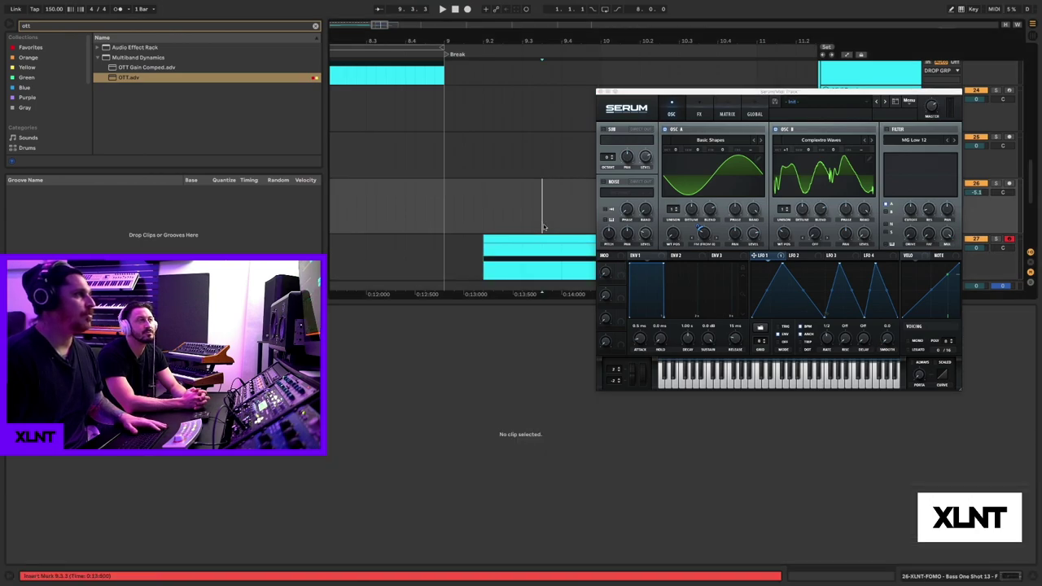
left_click(537, 238)
key("space")
key("space")
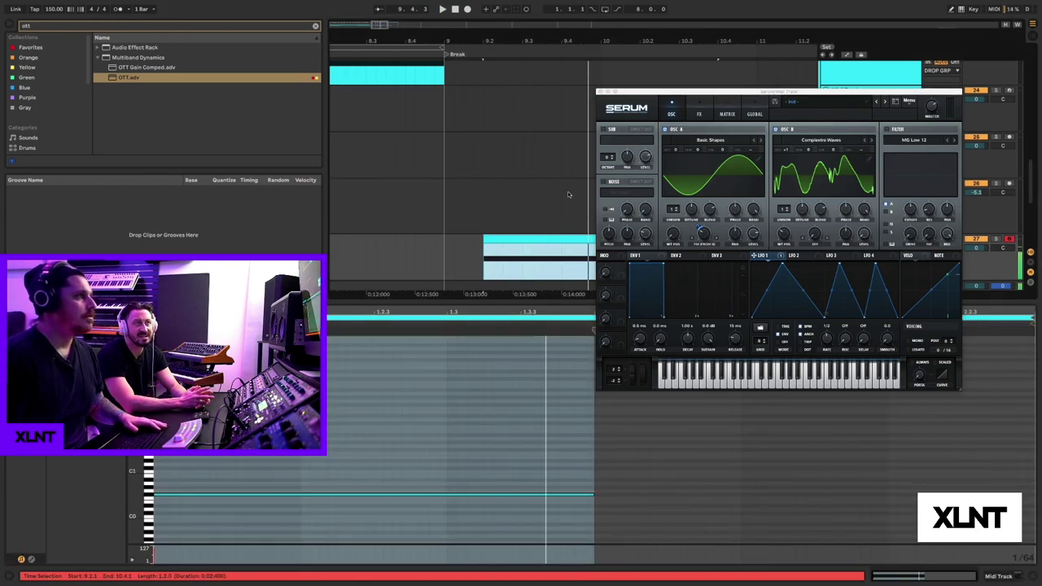
left_click(834, 391)
left_click(703, 230)
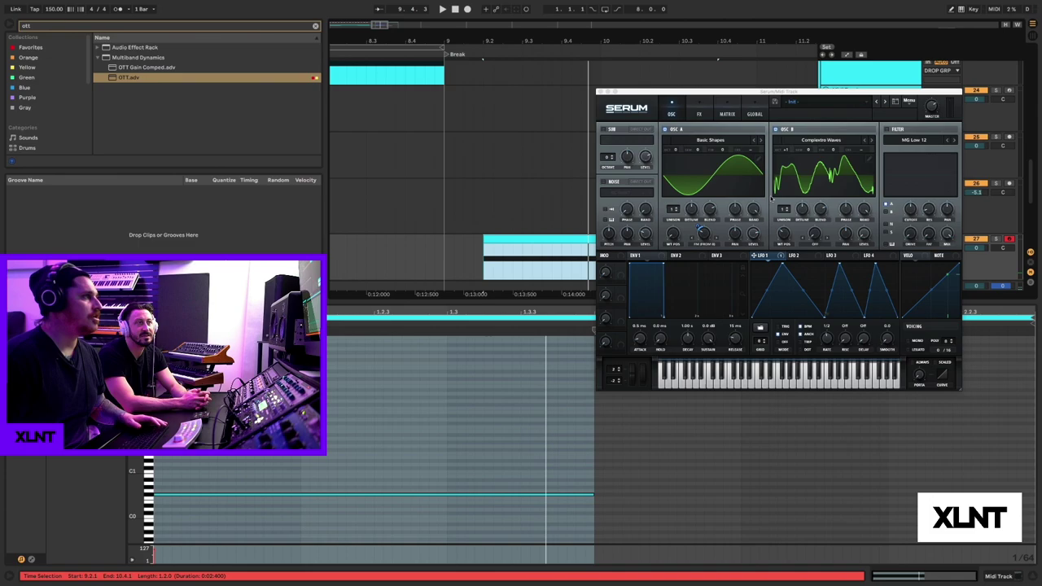
Fill the rest of the Serum MIDI clip with F#0: a one-beat note after the long note, followed by a two-beat note
left_click_drag(622, 93, 782, 98)
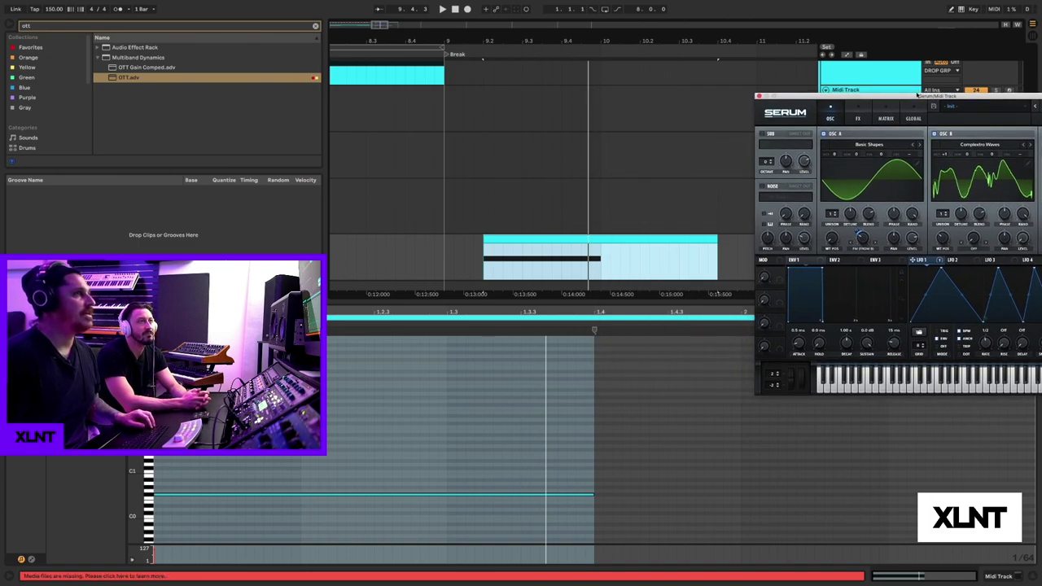
left_click_drag(916, 95, 841, 81)
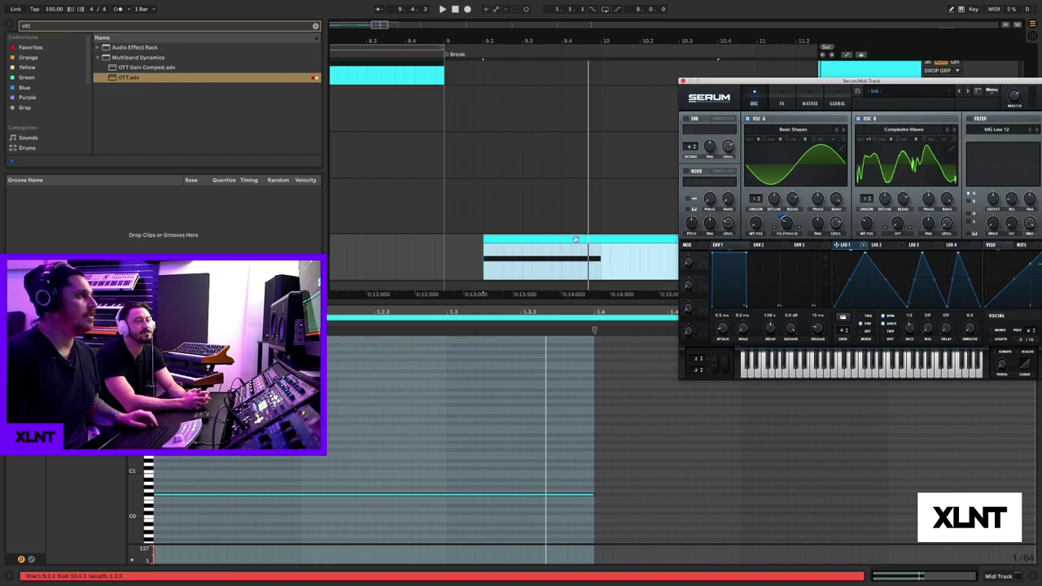
left_click(600, 497)
left_click(602, 496)
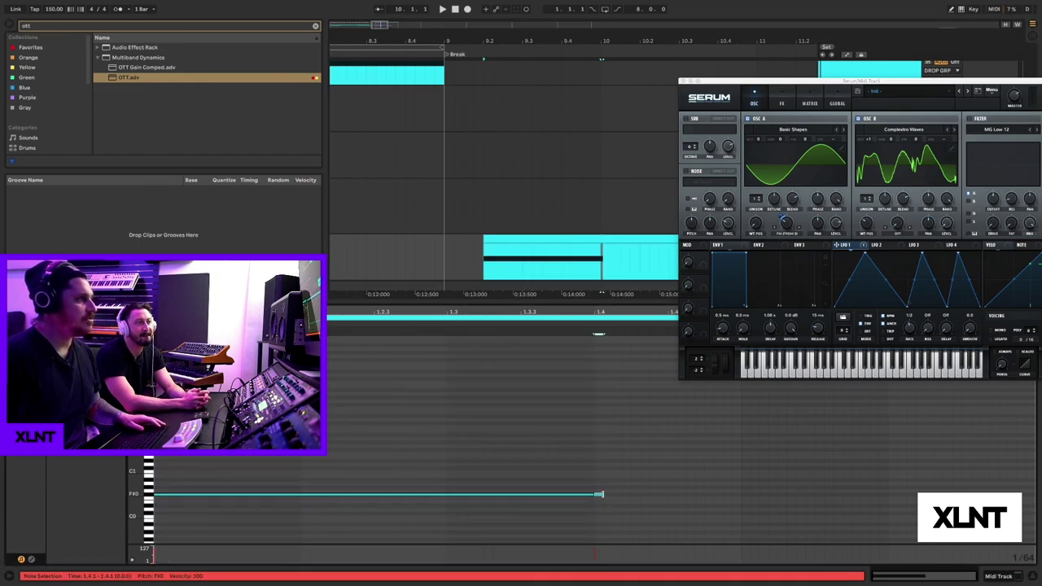
left_click_drag(600, 494, 738, 492)
key("space")
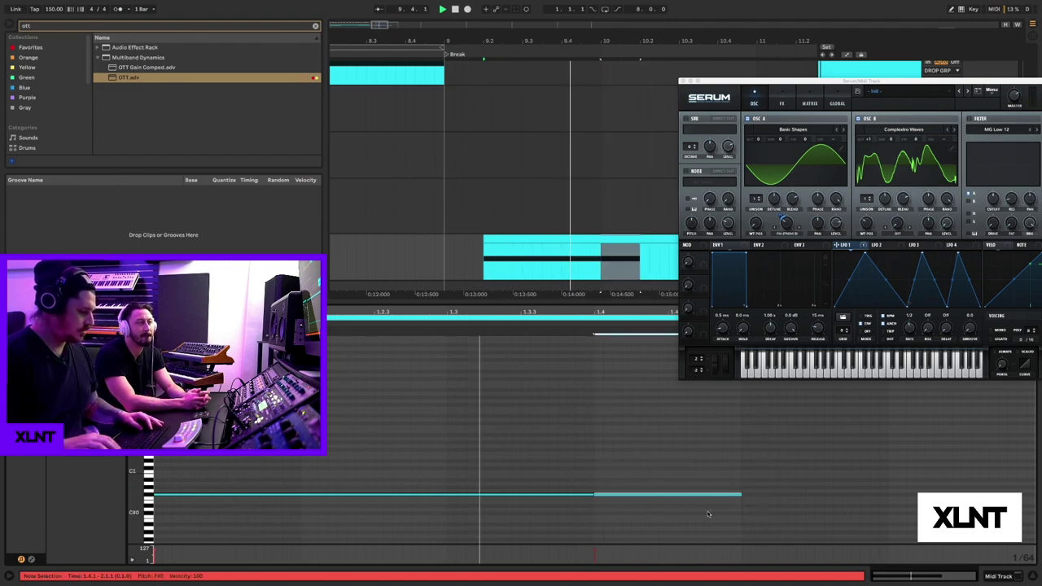
key("ctrl+d")
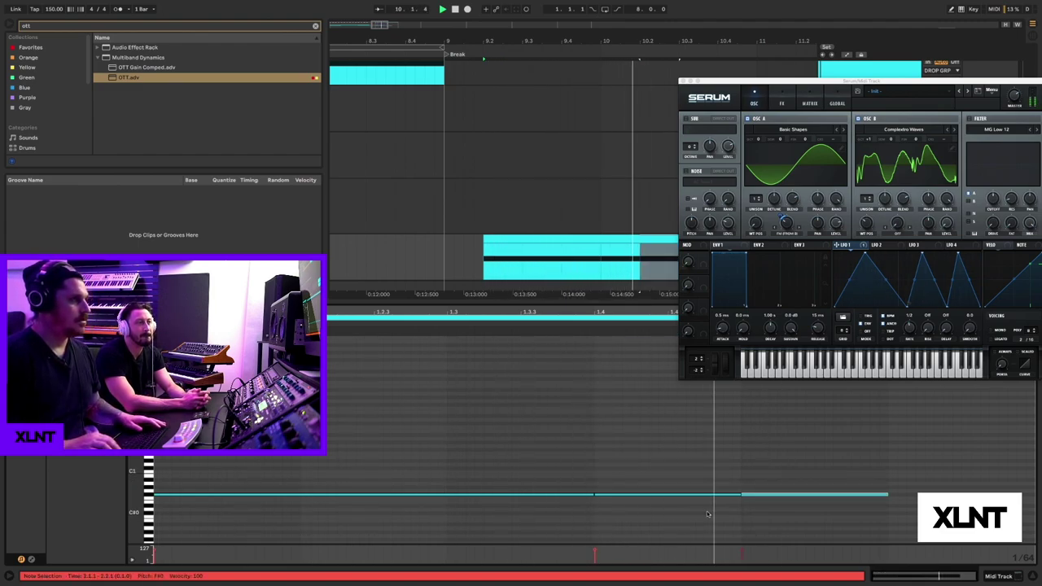
key("ctrl+d")
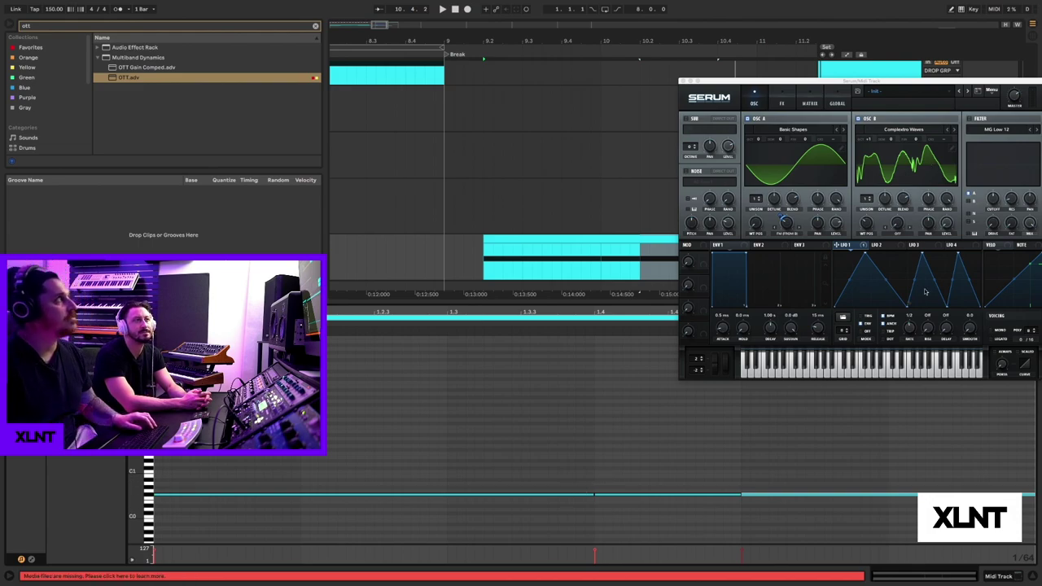
Try the Bend - warp mode on oscillator B, raising its amount to about 64% while the clip plays
left_click(656, 270)
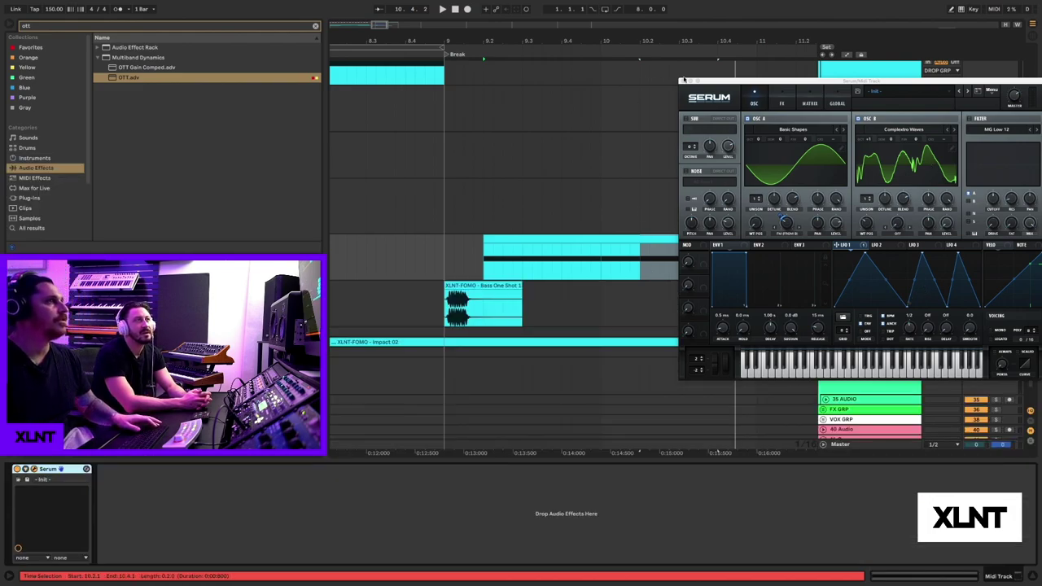
left_click_drag(902, 85, 828, 108)
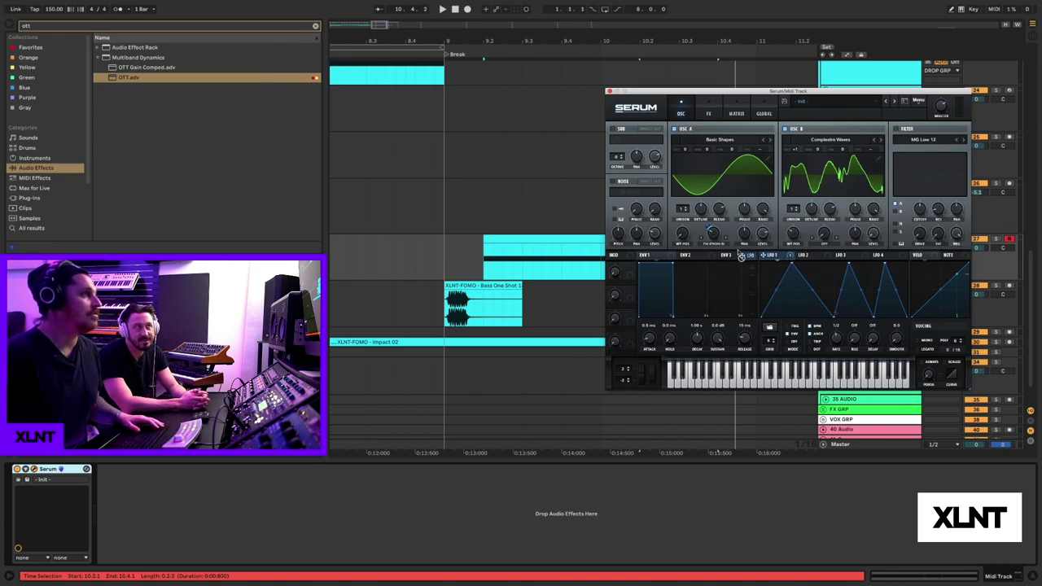
left_click(826, 244)
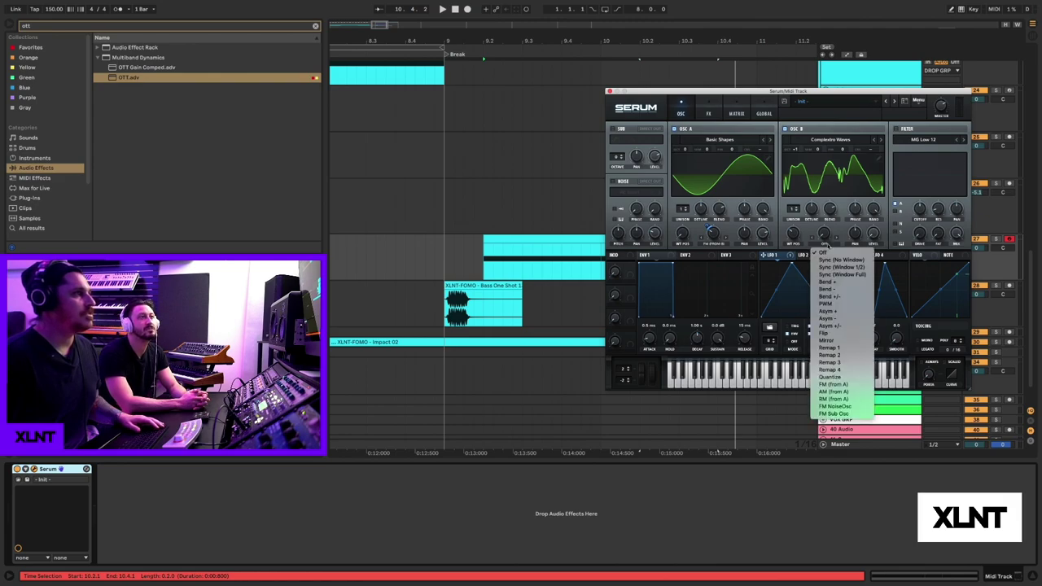
left_click(826, 289)
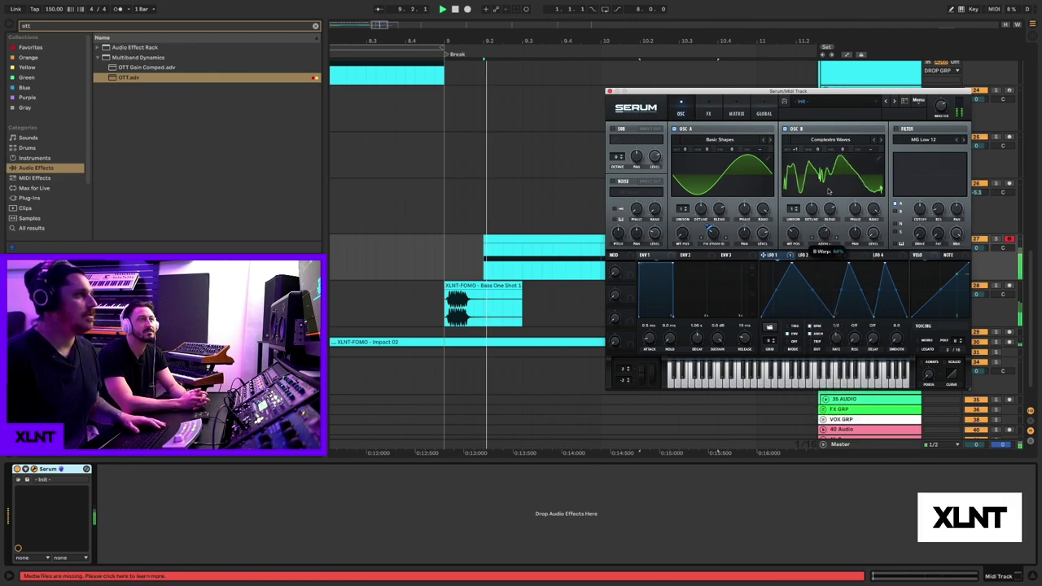
left_click_drag(831, 245, 839, 199)
key("space")
Use the Sync warp mode on oscillator B and audition the clip with the warp amount raised
key("space")
key("space")
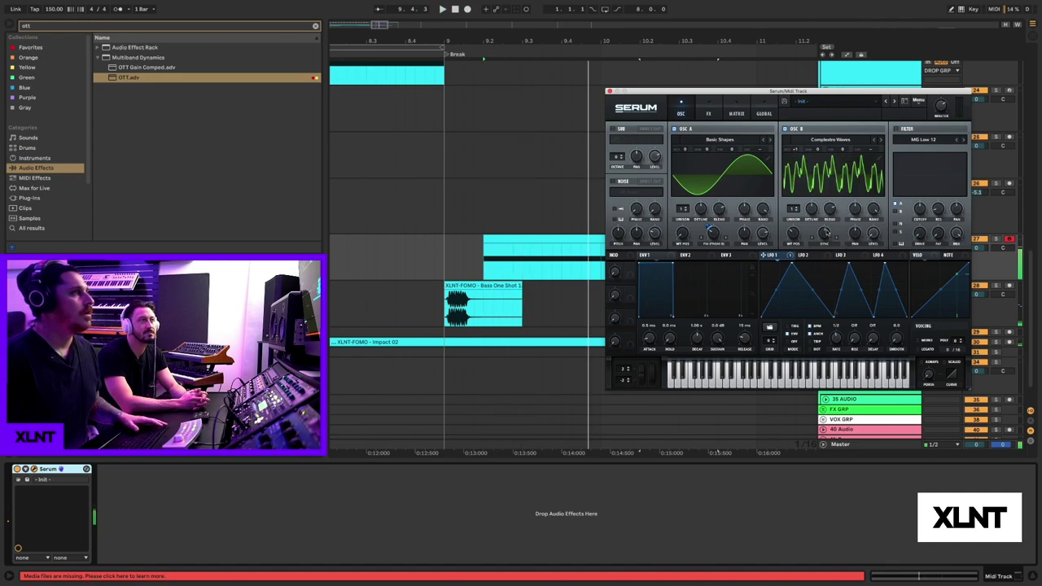
key("space")
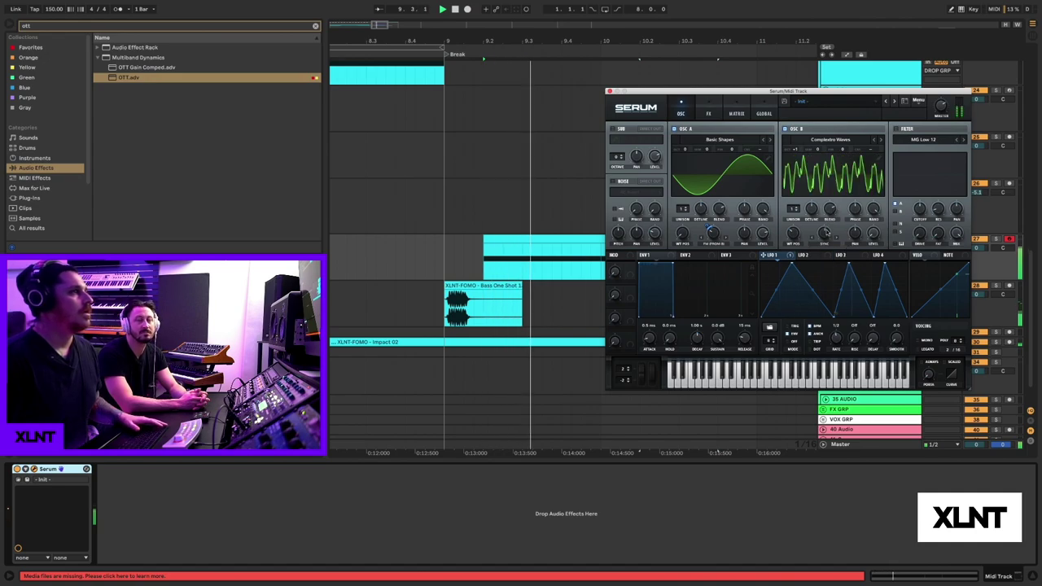
key("space")
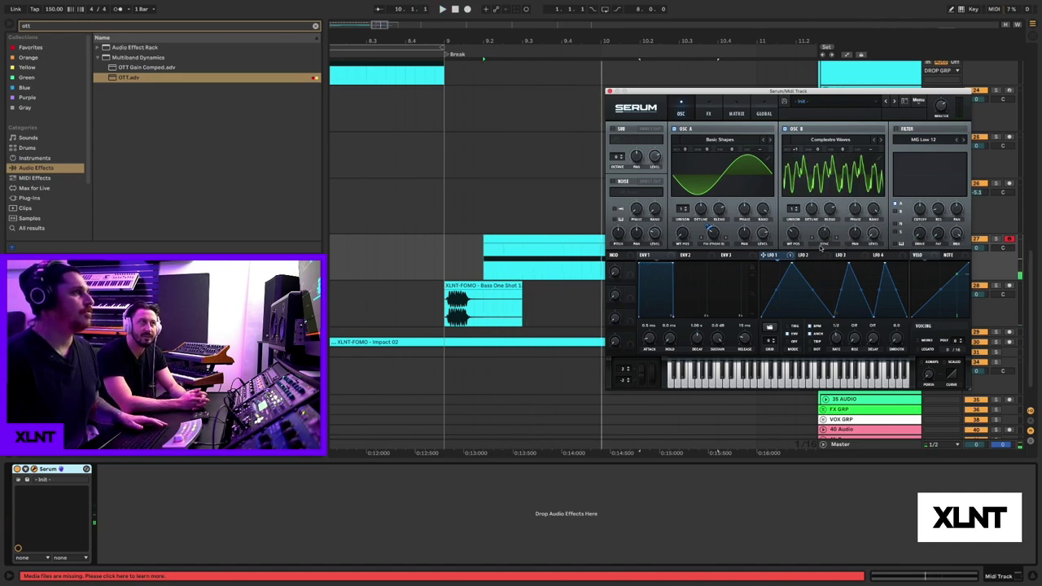
Reset oscillator B's warp amount, modulate it with LFO 1 and audition the result
double_click(824, 232)
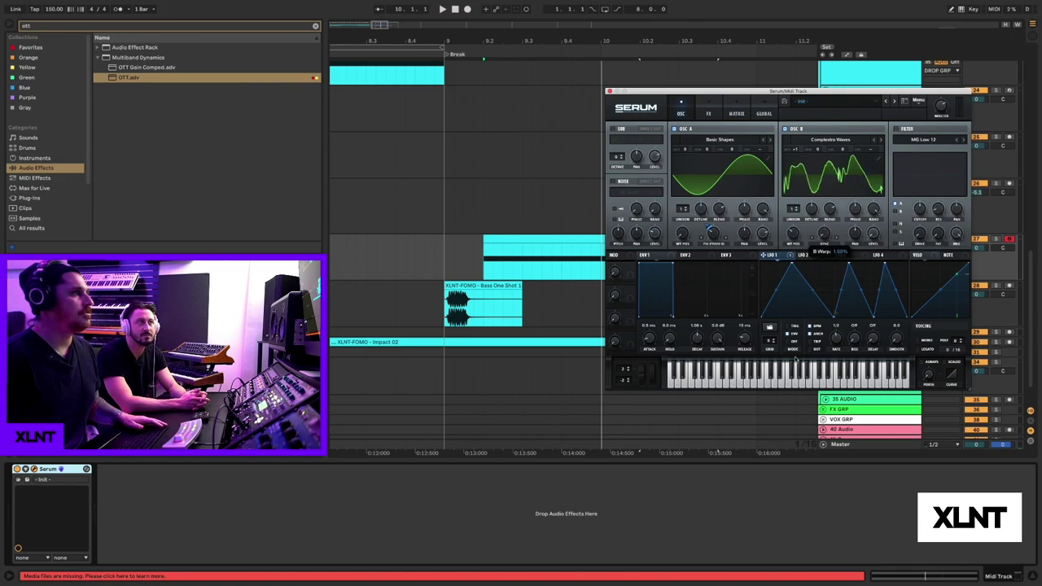
left_click_drag(822, 243, 823, 233)
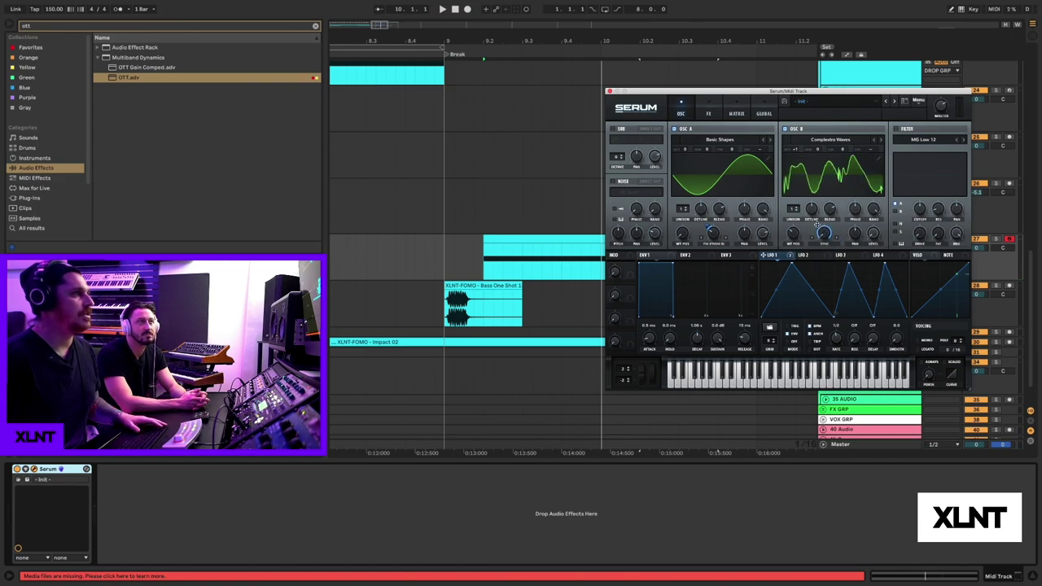
key("space")
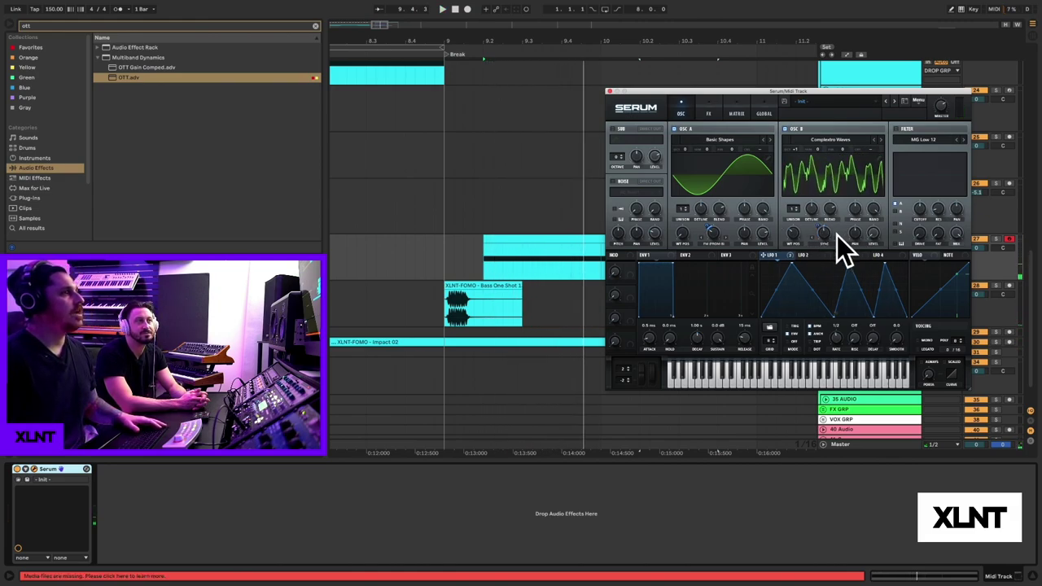
left_click(545, 236)
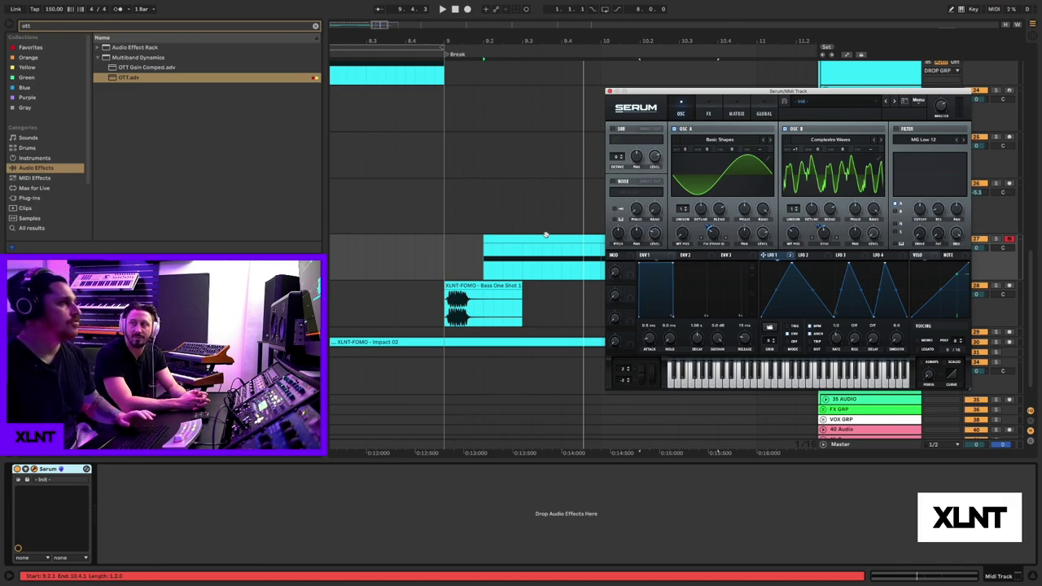
left_click(593, 269)
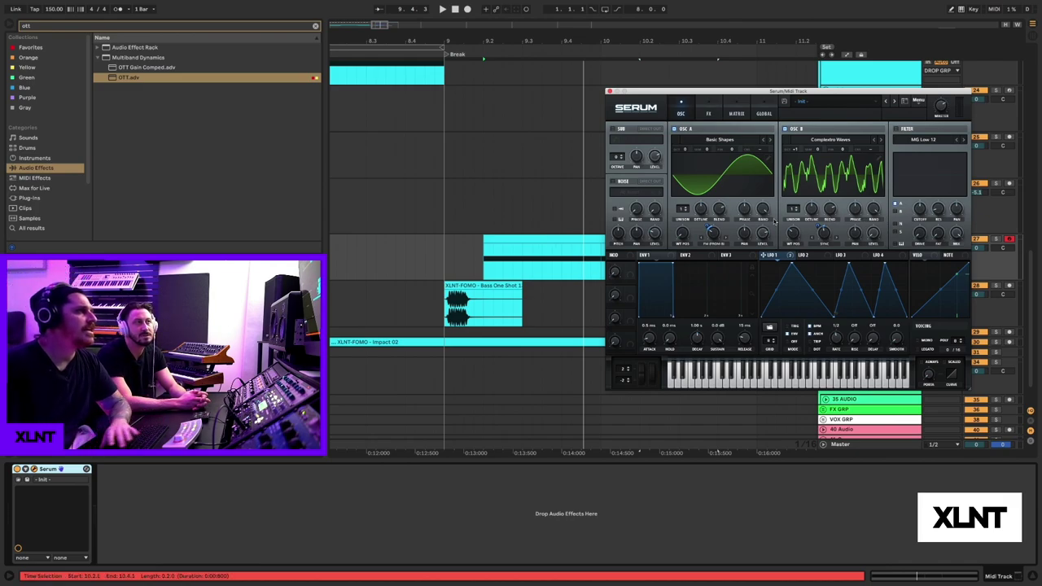
Raise the unison of both oscillators to 16 voices and adjust their detune while auditioning the soloed Serum track
left_click_drag(792, 210, 794, 160)
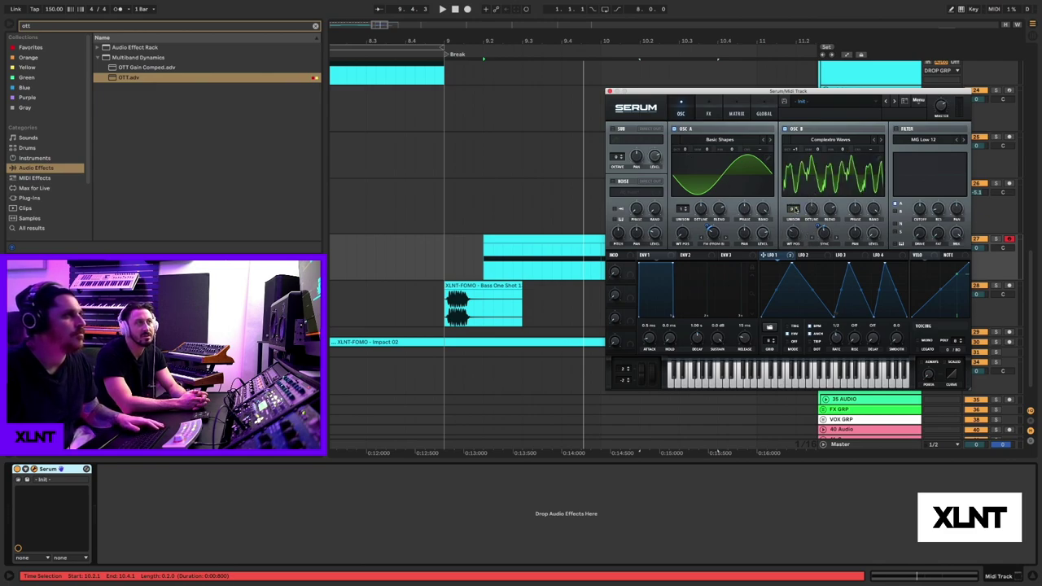
left_click_drag(815, 209, 812, 393)
key("space")
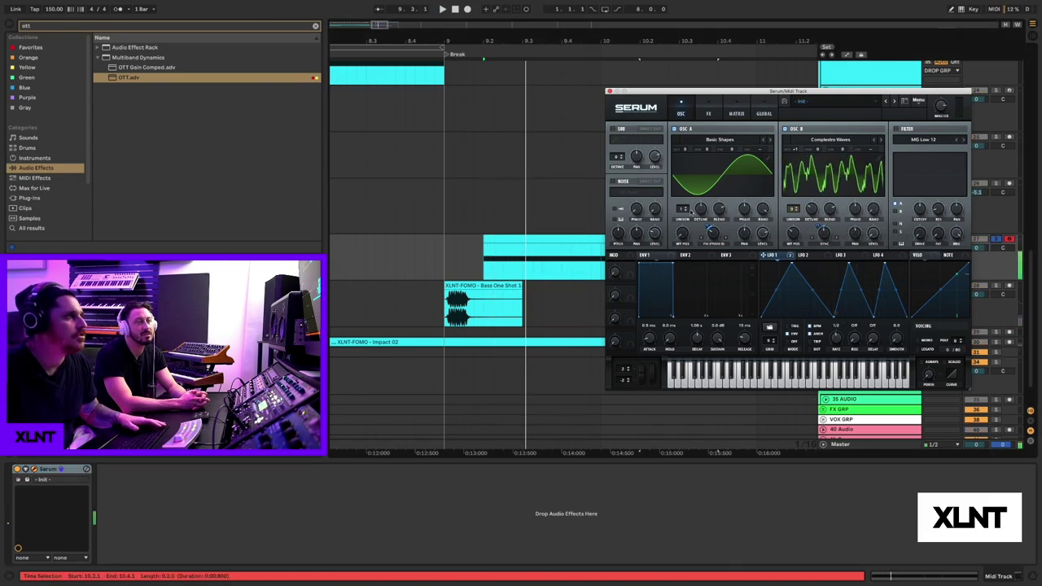
left_click_drag(682, 208, 682, 163)
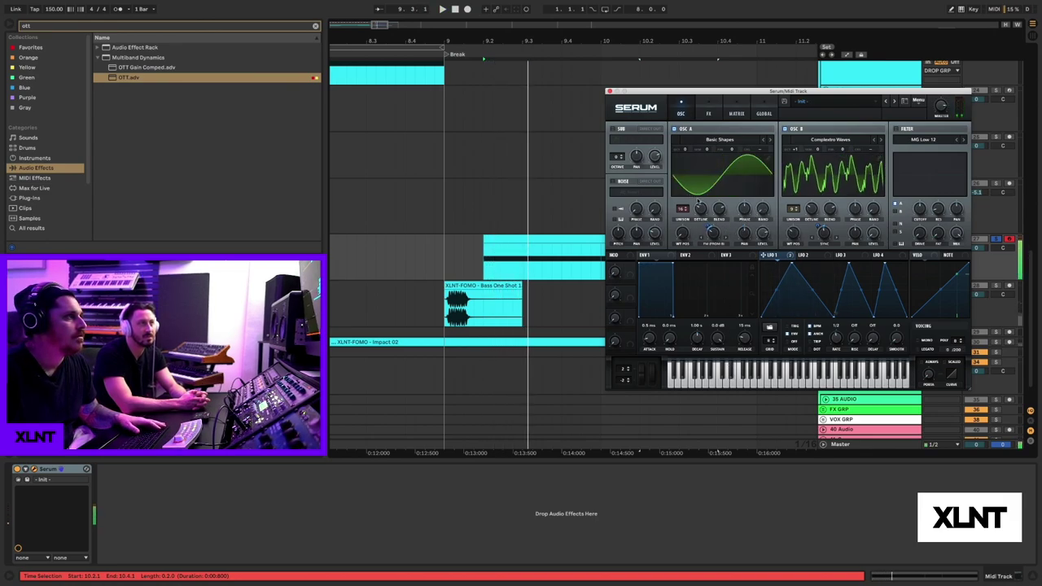
left_click_drag(701, 211, 702, 211)
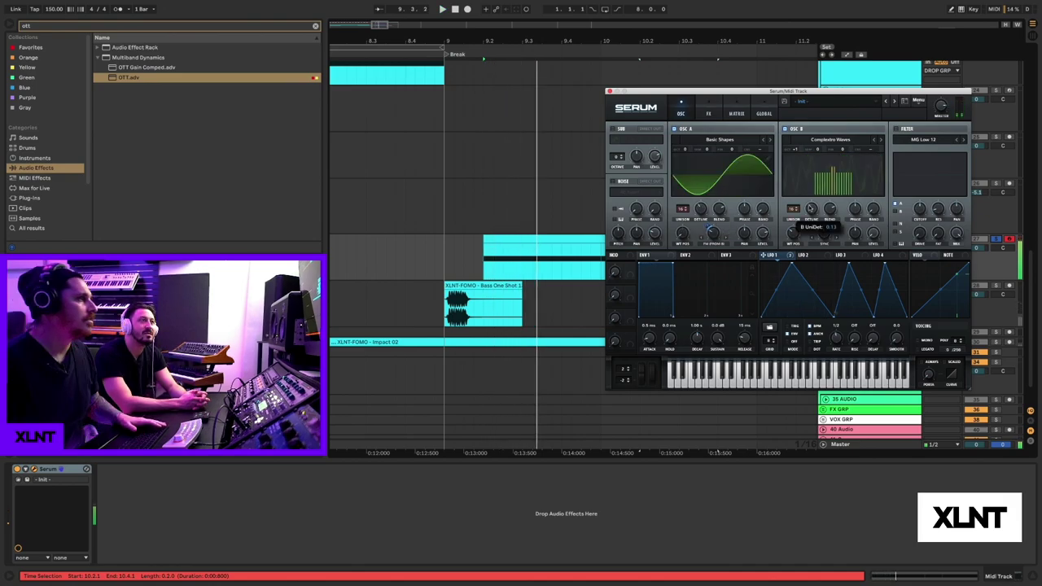
Reshape LFO 2 into a rising ramp, assign it to oscillator B's unison detune and audition the sound
left_click(817, 256)
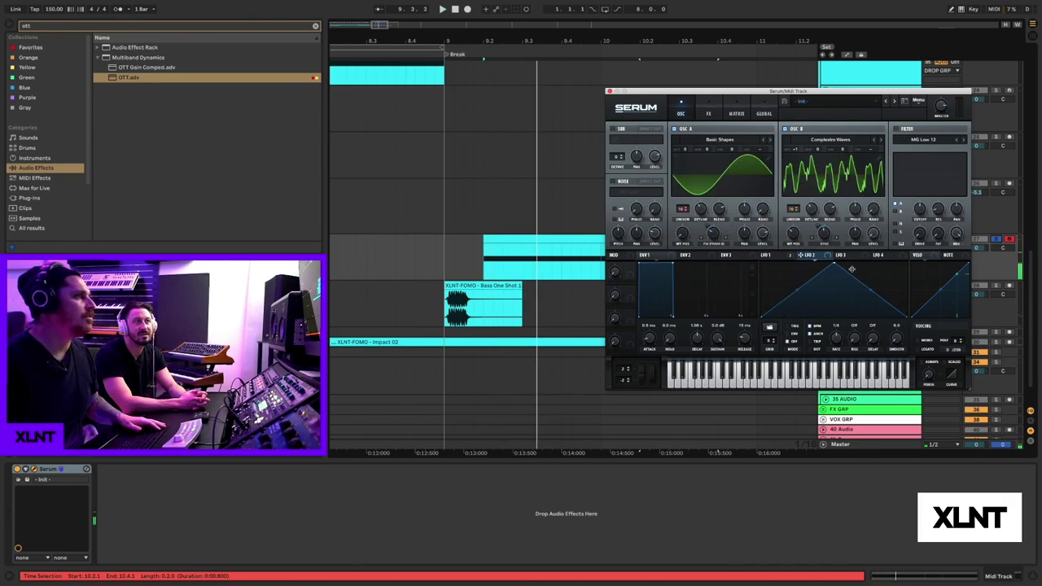
left_click_drag(836, 263, 985, 216)
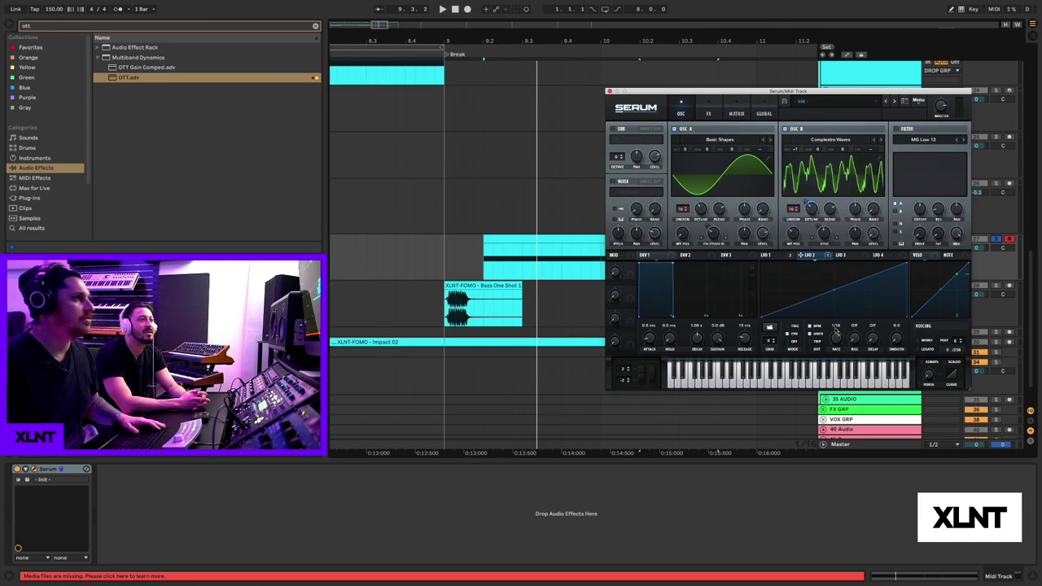
key("space")
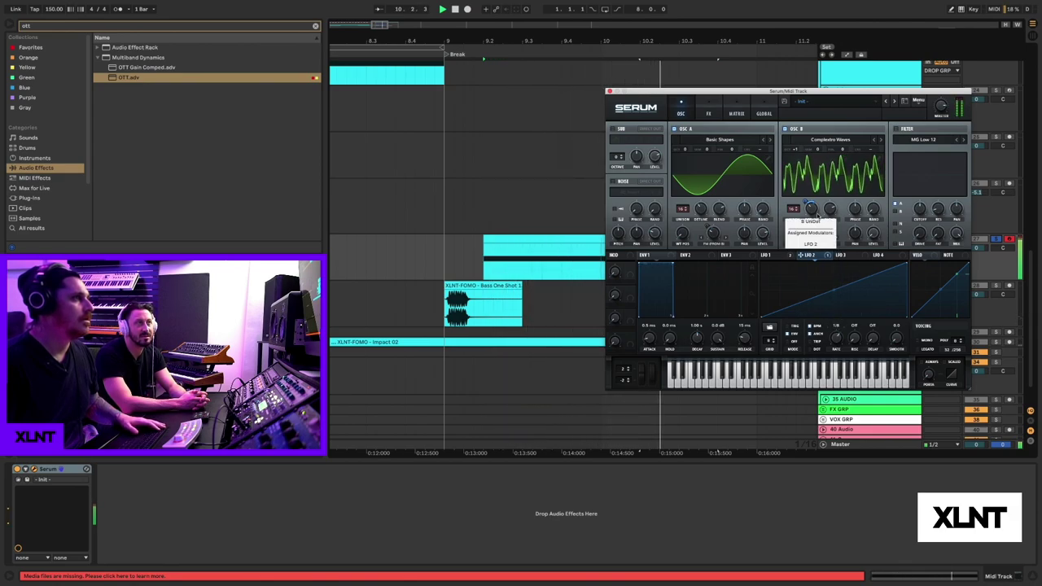
Reshape LFO 3 by removing its centre peak and adding a midpoint jump up to the maximum level
left_click(844, 255)
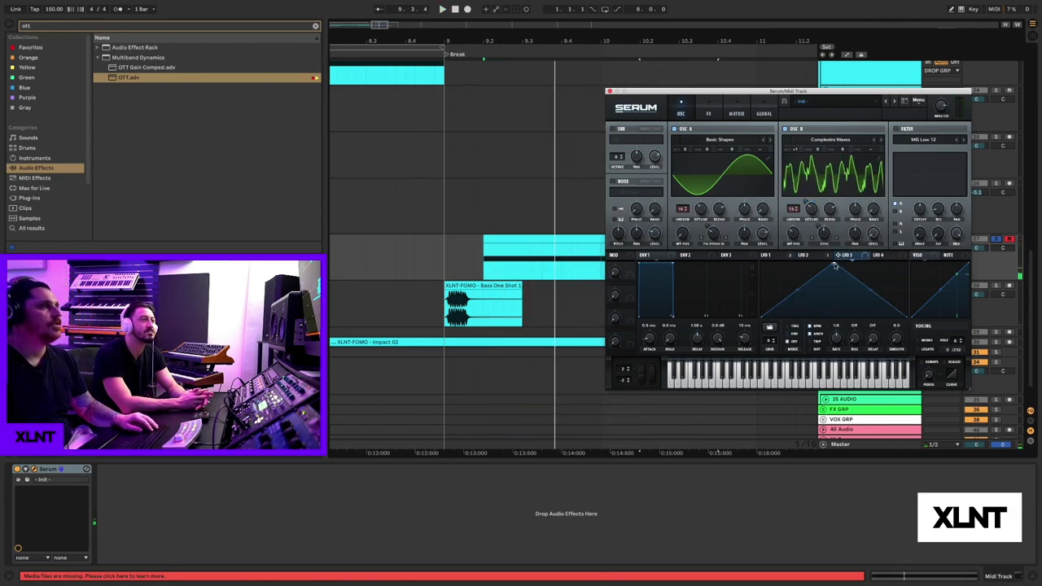
double_click(834, 266)
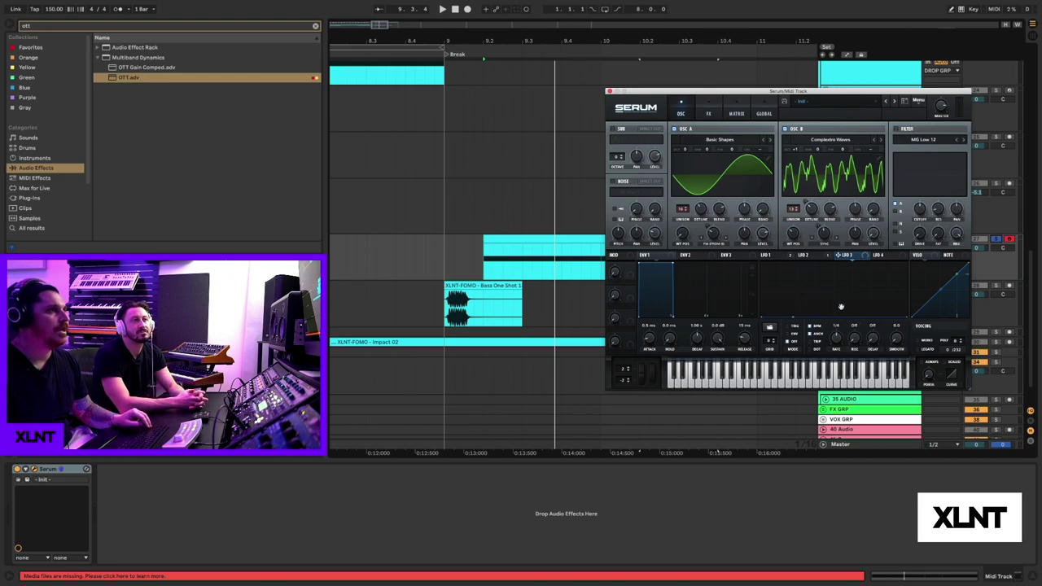
left_click_drag(841, 301, 911, 254)
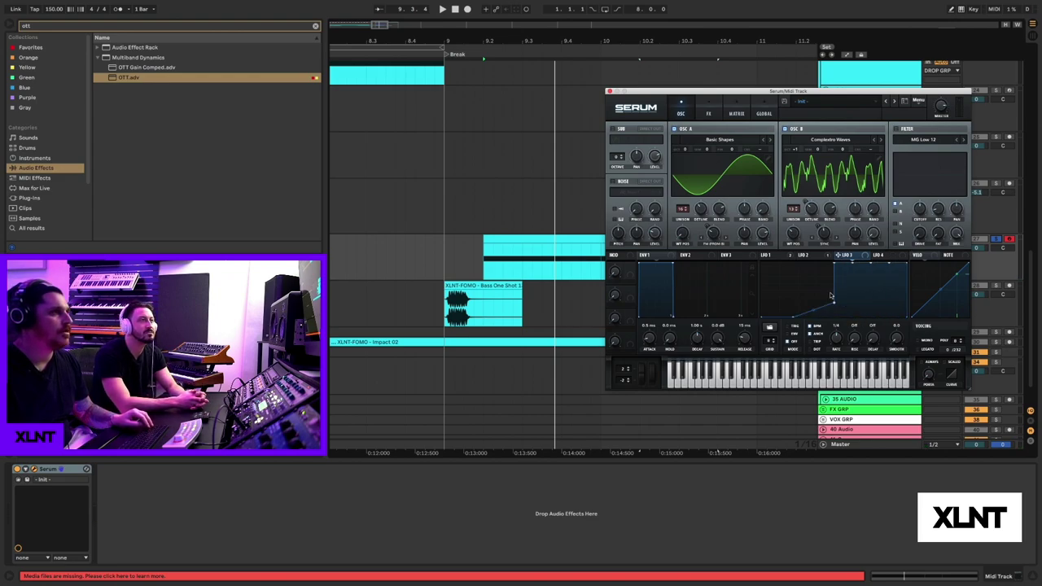
left_click_drag(833, 300, 839, 257)
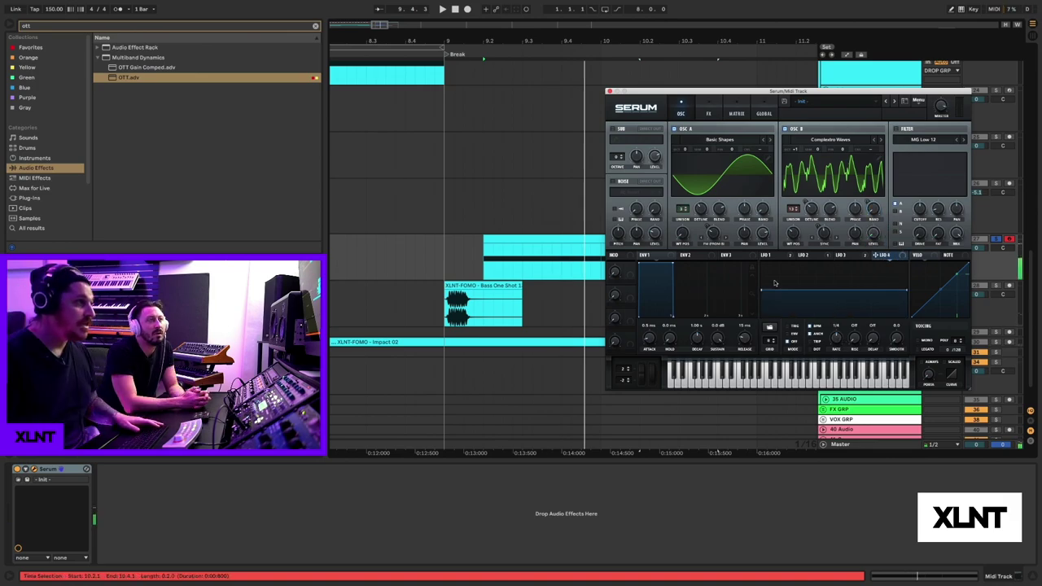
Shape LFO 4 into two decaying spikes in its first half that fall back to a flat middle level
mouse_move(774, 284)
left_mouse_down()
mouse_move(755, 253)
mouse_move(778, 289)
left_mouse_up()
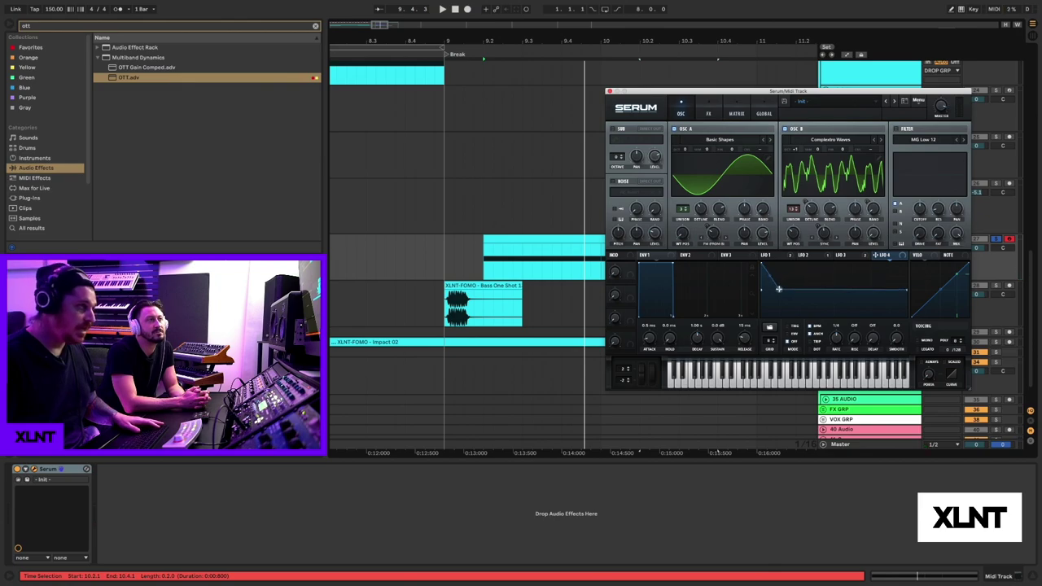
double_click(803, 282)
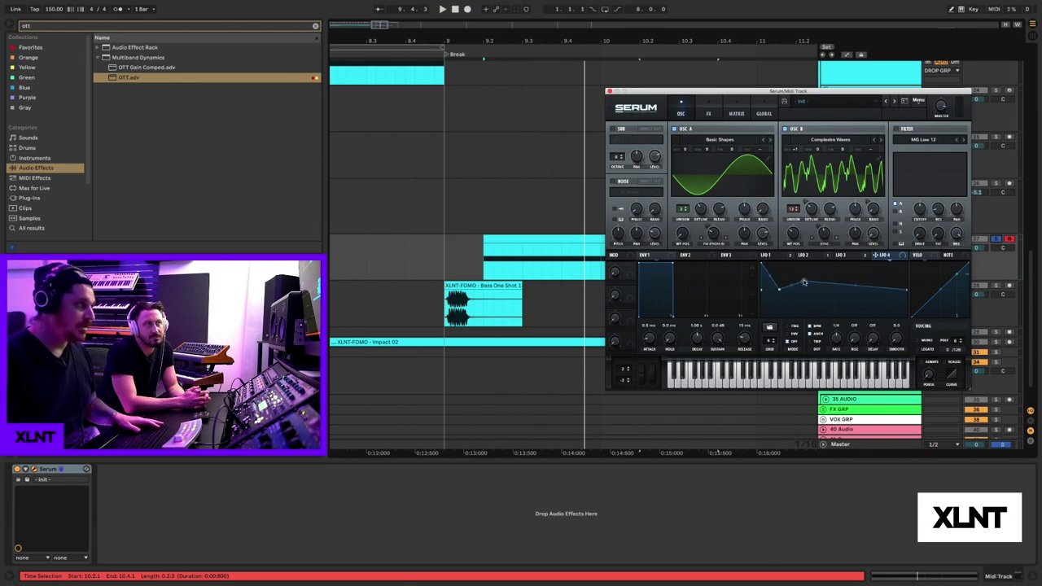
left_click_drag(804, 279, 801, 255)
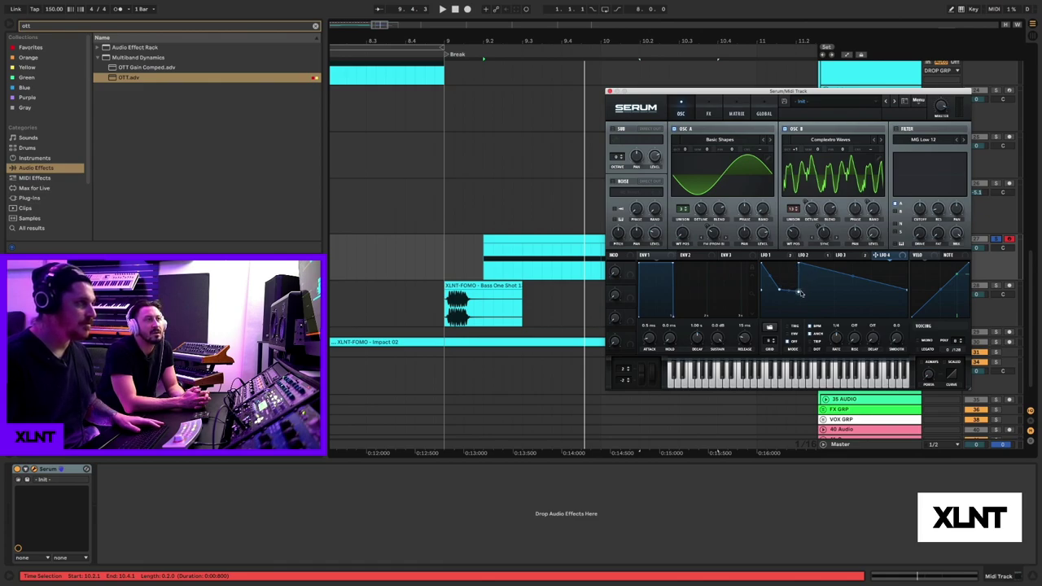
left_click_drag(800, 293, 799, 290)
double_click(835, 291)
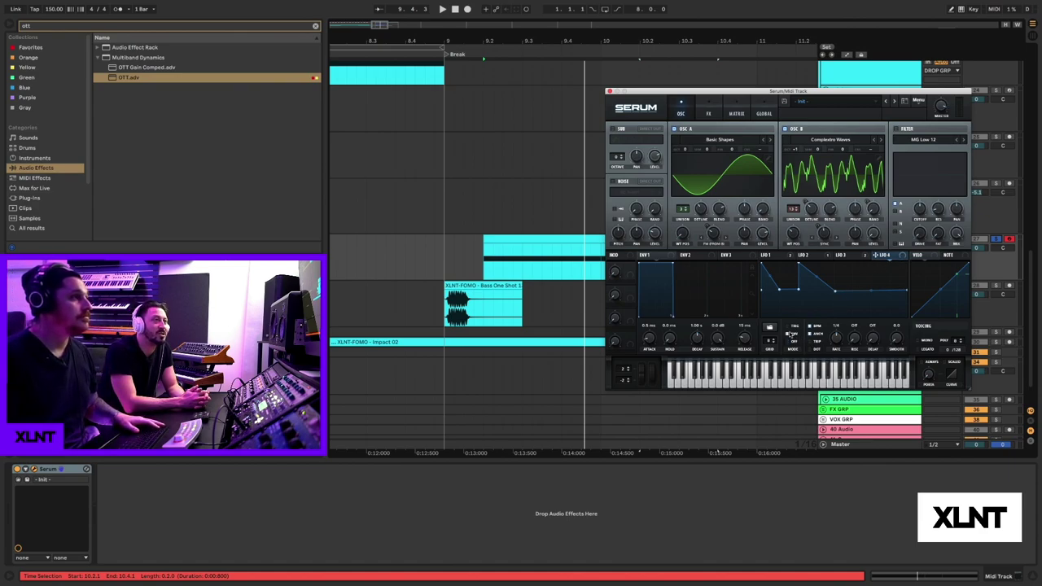
Assign LFO 4 to oscillator B's coarse pitch with an amount of 10 and set its rate to 1/8 while auditioning
left_click_drag(873, 152, 873, 152)
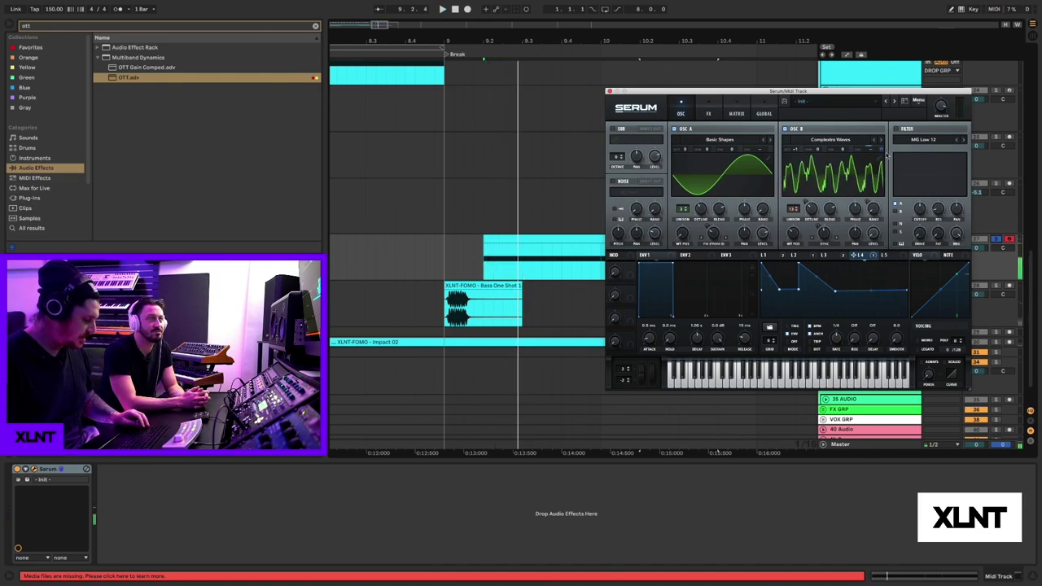
left_click_drag(880, 149, 881, 155)
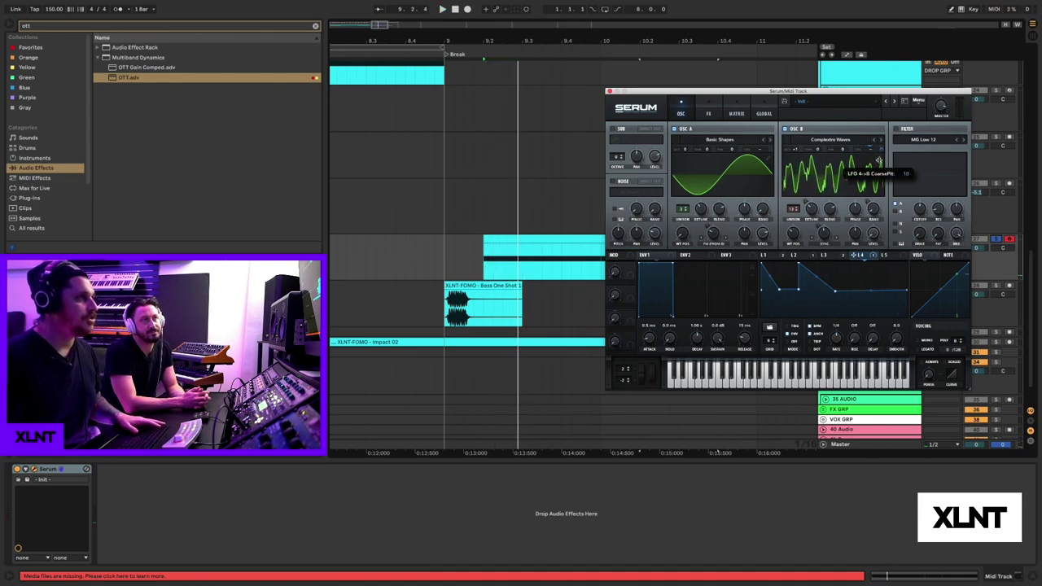
key("space")
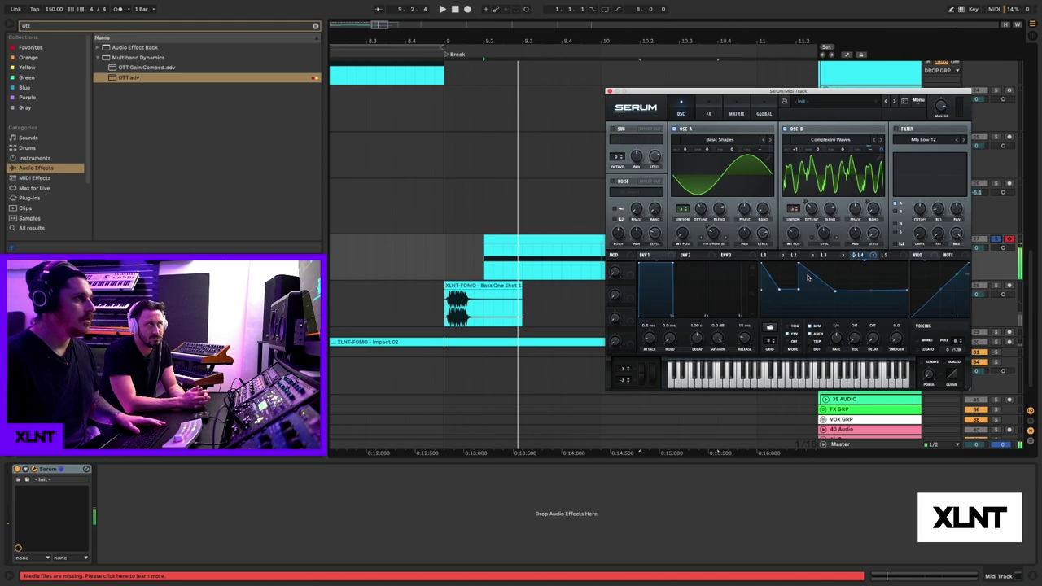
left_click_drag(835, 336, 834, 327)
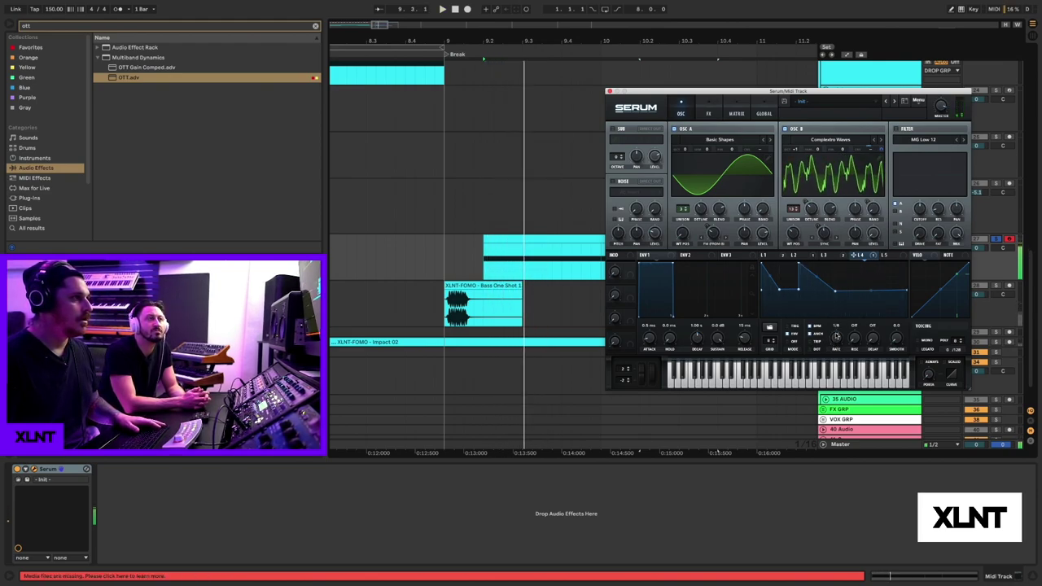
key("space")
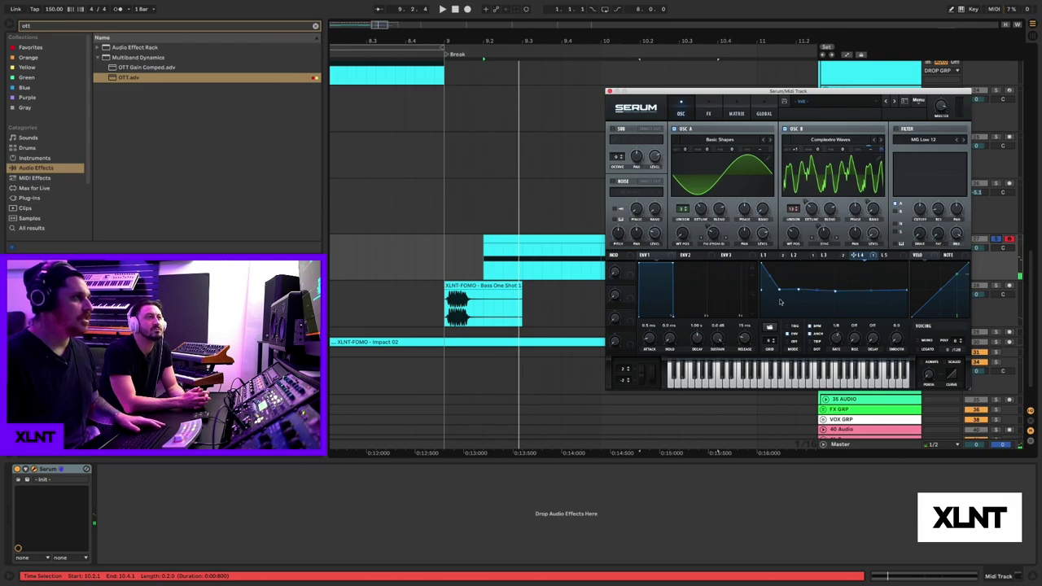
Simplify LFO 4 to a single longer decay that levels off halfway by deleting the extra points, and audition it
key("space")
double_click(797, 289)
key("space")
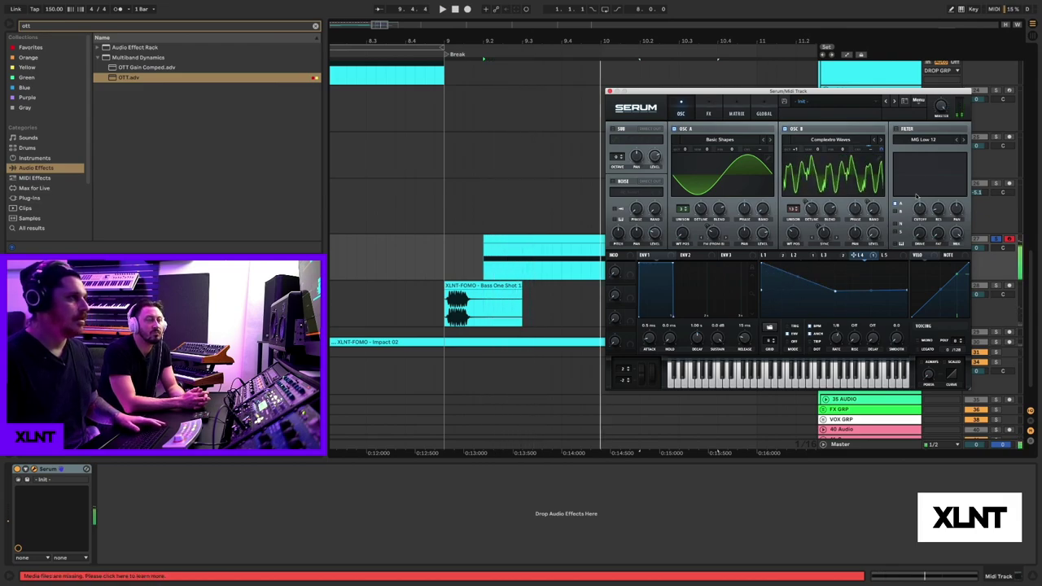
key("space")
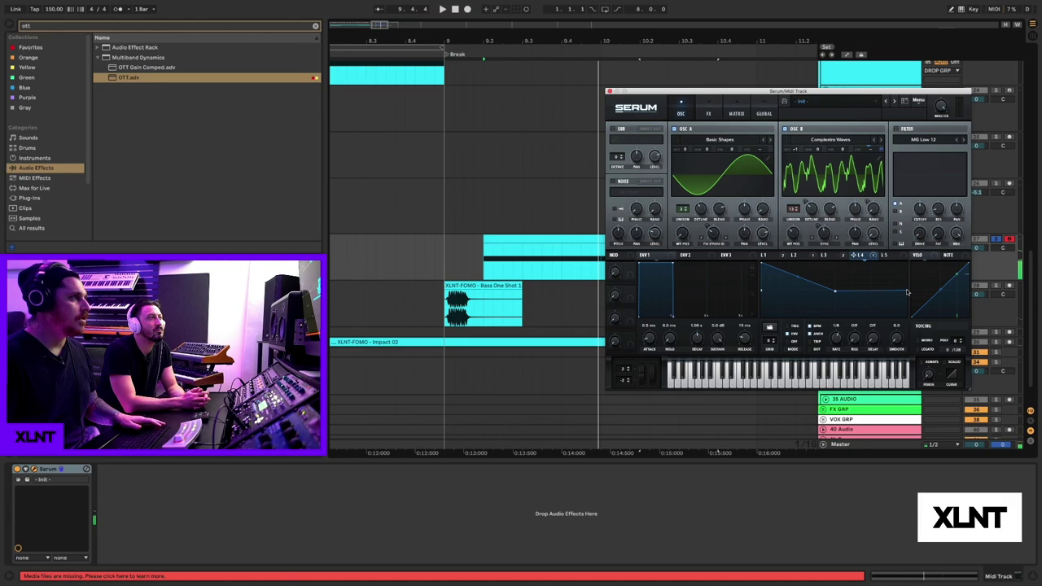
Enable the filter with the High EQ 12 type and modulate its cutoff with LFO 1 during playback
left_click(904, 140)
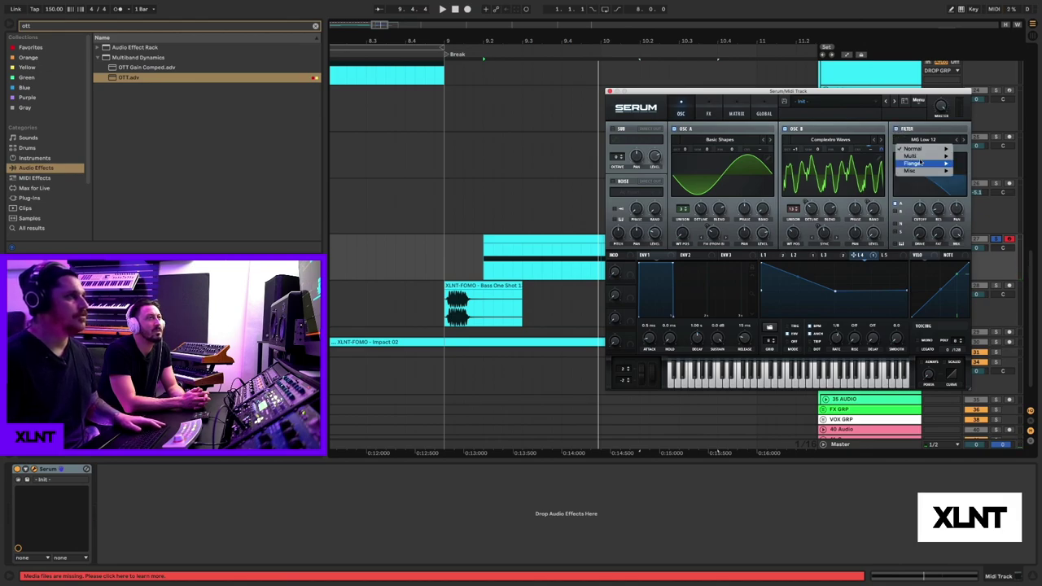
mouse_move(921, 165)
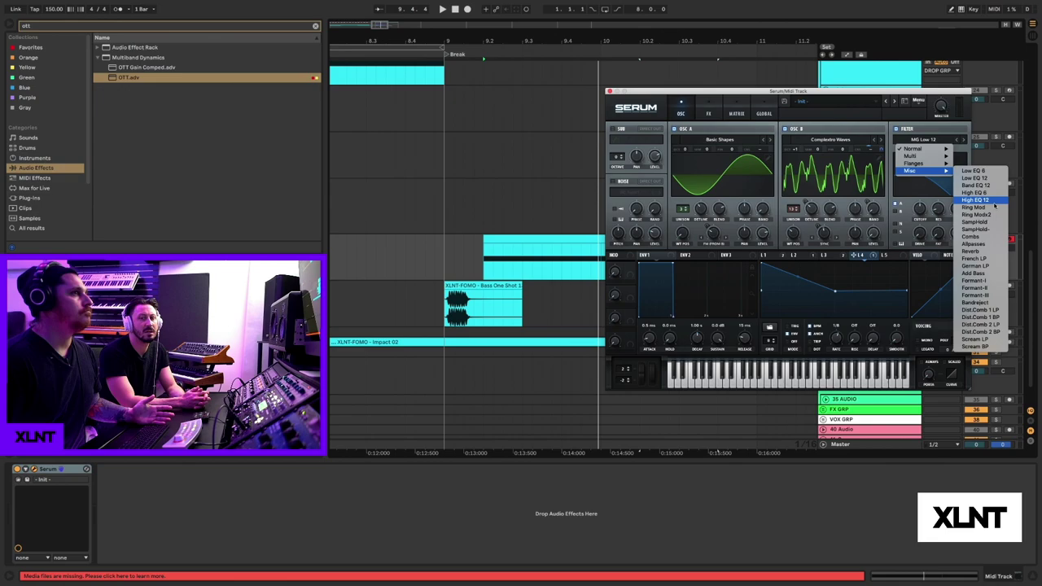
left_click(992, 201)
key("space")
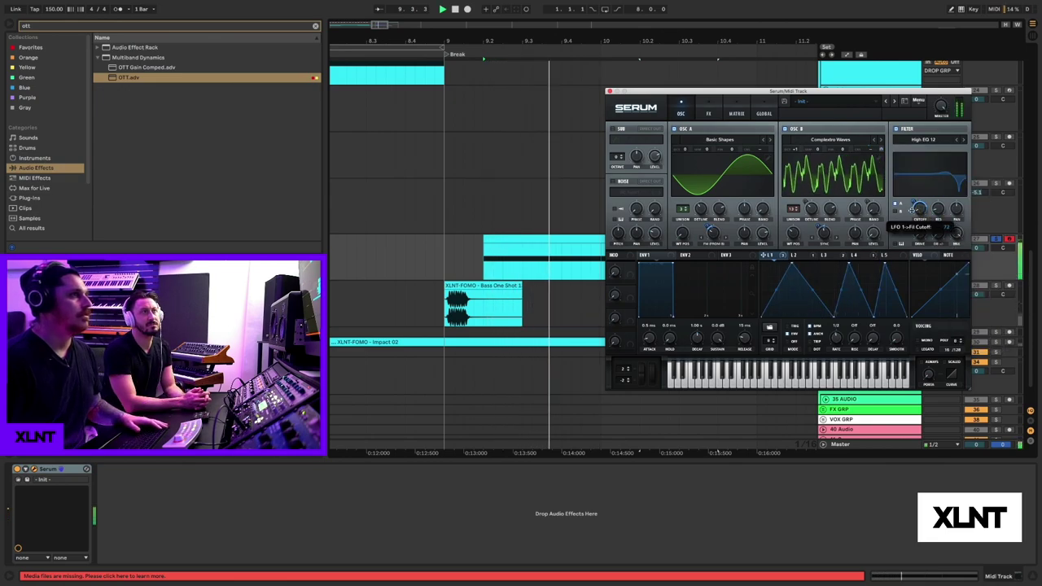
left_click_drag(915, 205, 922, 207)
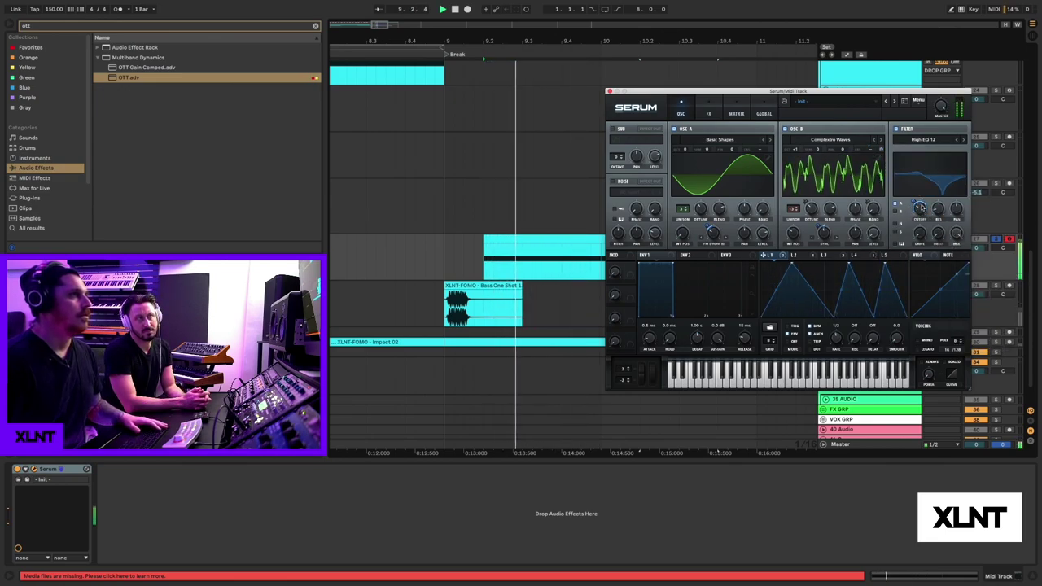
Unsolo the Serum track and loop bars 9 to 11 to play its clip together with the bass one-shot
left_click(356, 220)
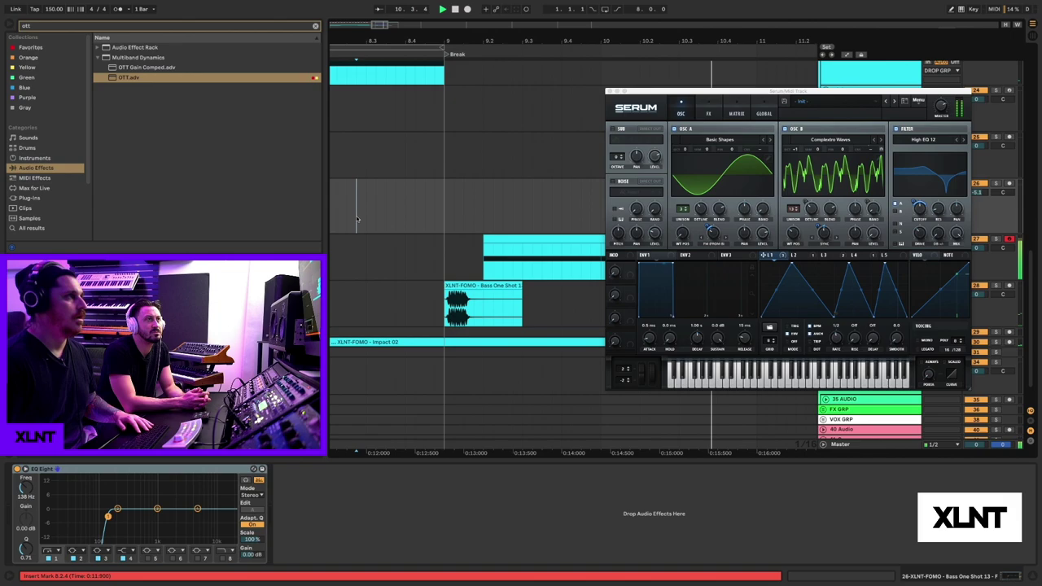
left_click(502, 237)
left_click_drag(502, 237, 662, 258)
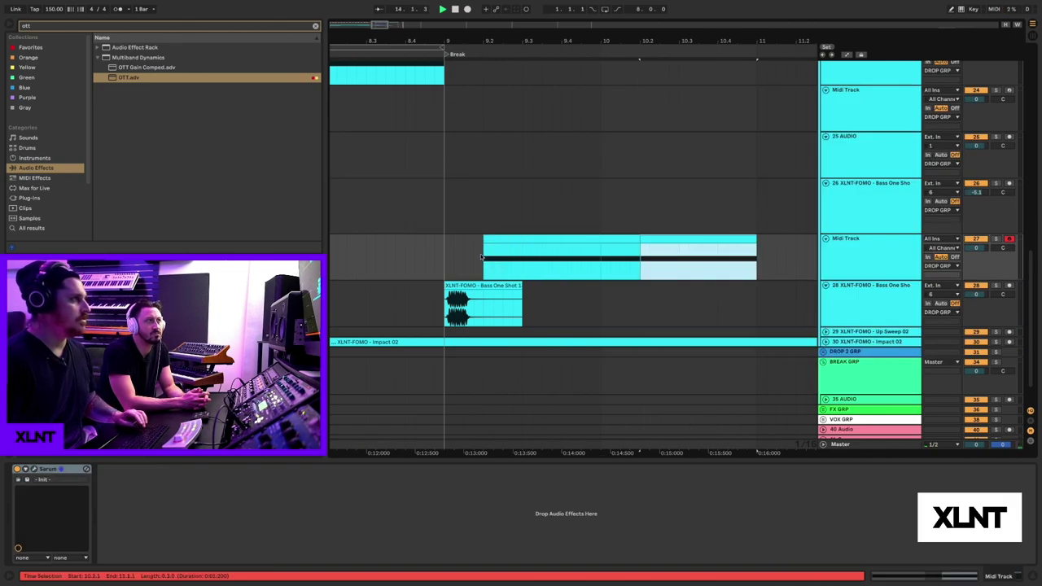
left_click(445, 258)
left_click_drag(445, 257, 756, 245)
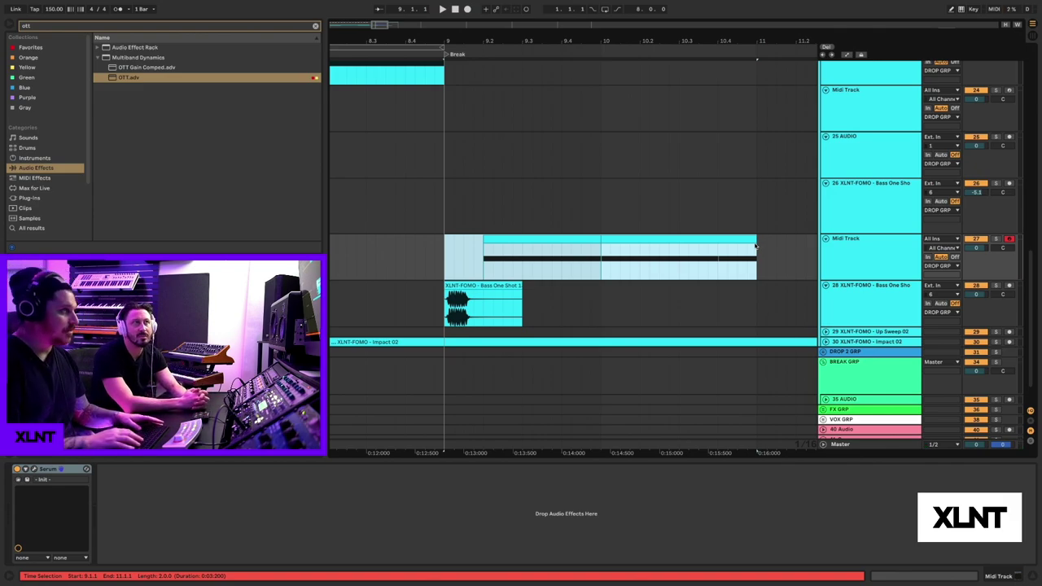
key("super+l")
key("space")
key("shift+Tab")
key("shift+Tab")
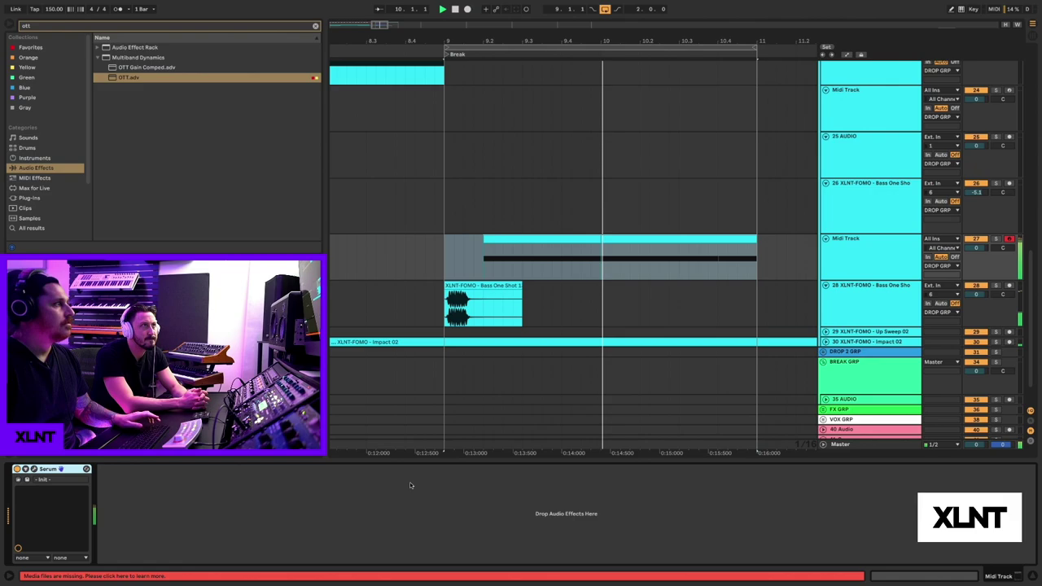
Reopen Serum, switch the filter type to HP 12, route oscillator B through it and set the filter variable to about 61%
left_click(34, 469)
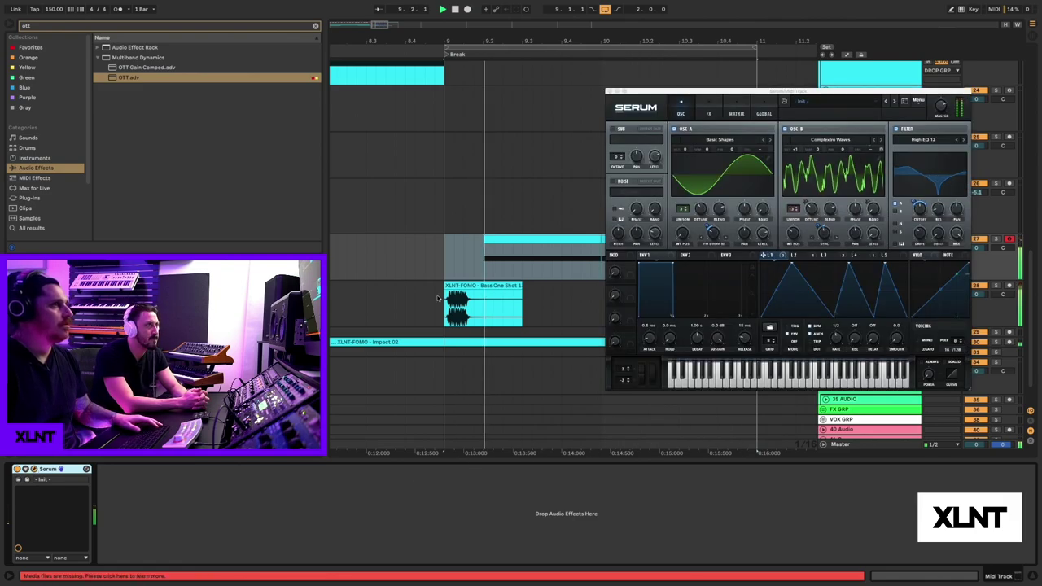
left_click(923, 140)
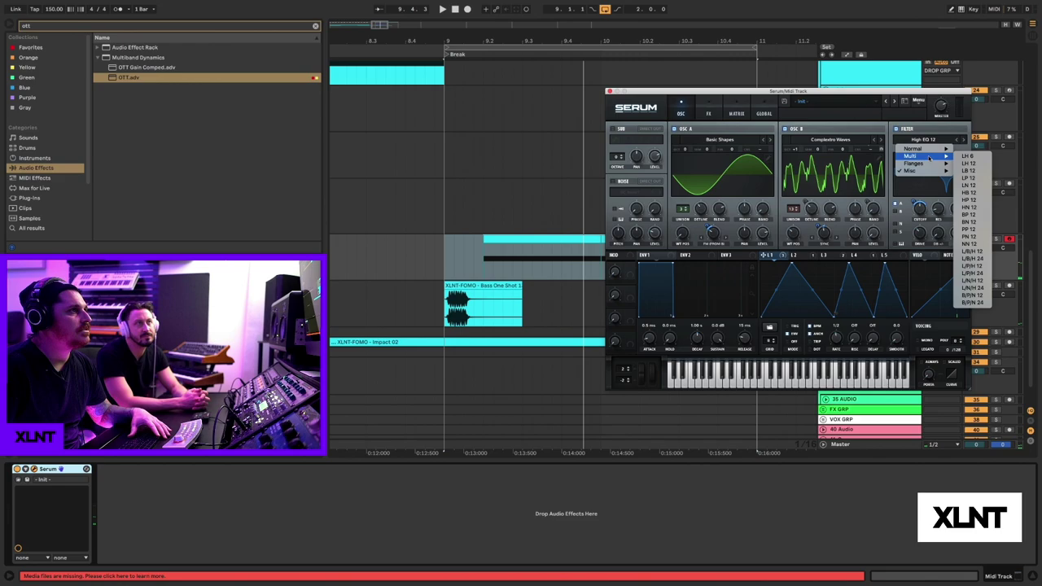
left_click(969, 199)
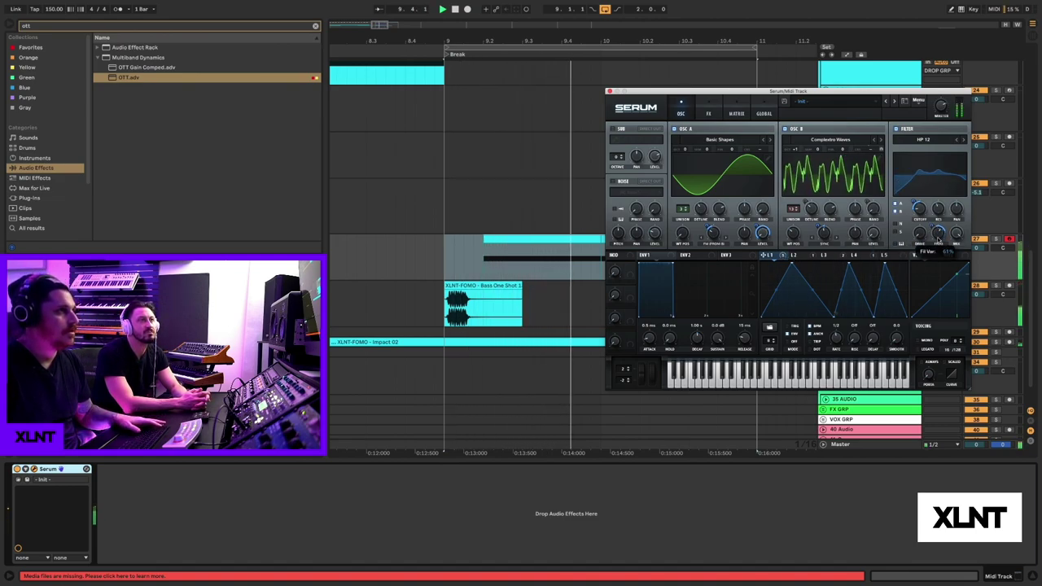
Add a multiband Compressor and a Tube Distortion in Serum's effects while auditioning the loop
left_click(708, 113)
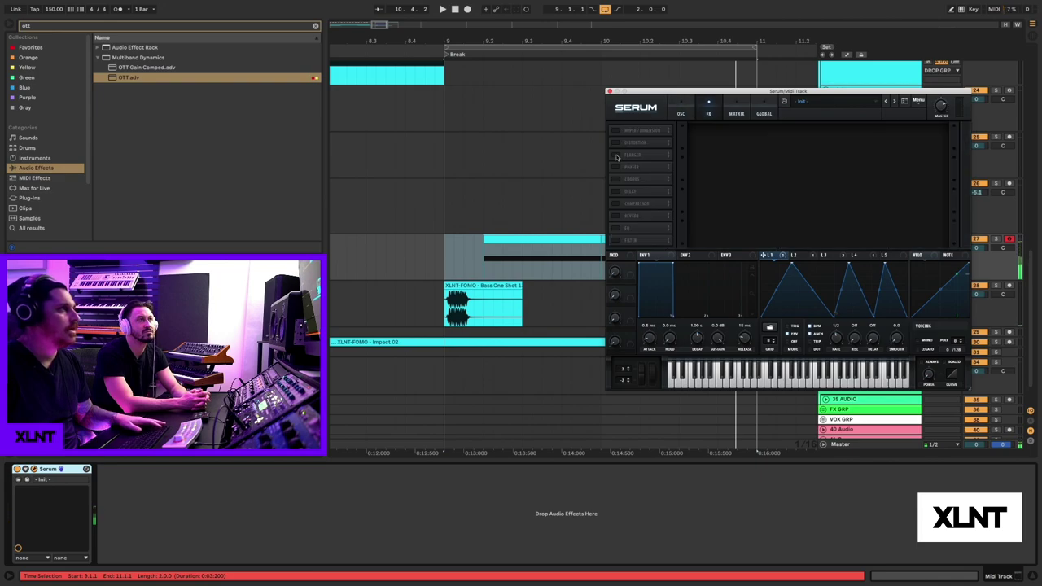
left_click(616, 204)
left_click(855, 147)
key("space")
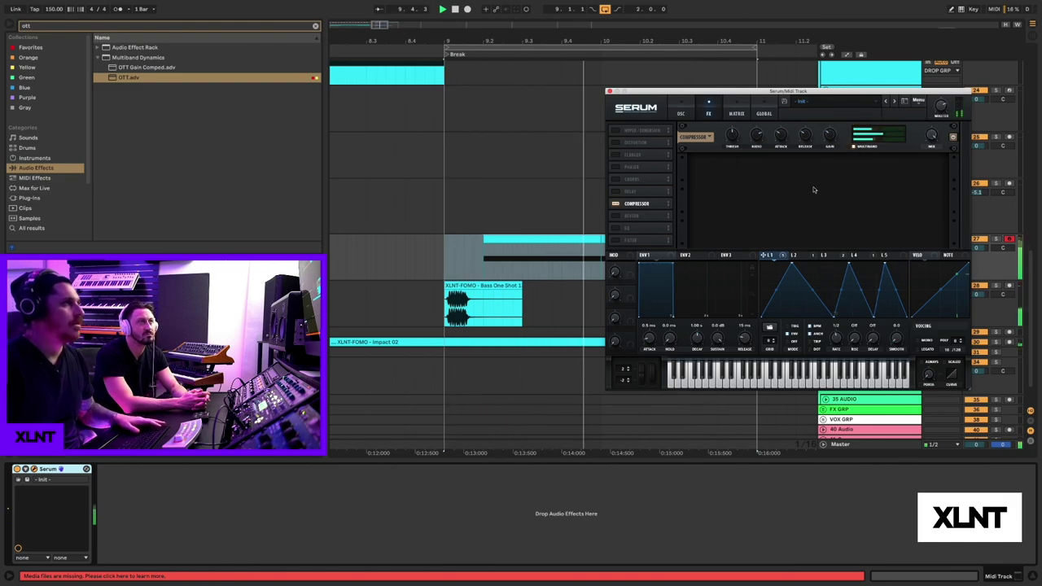
left_click(627, 141)
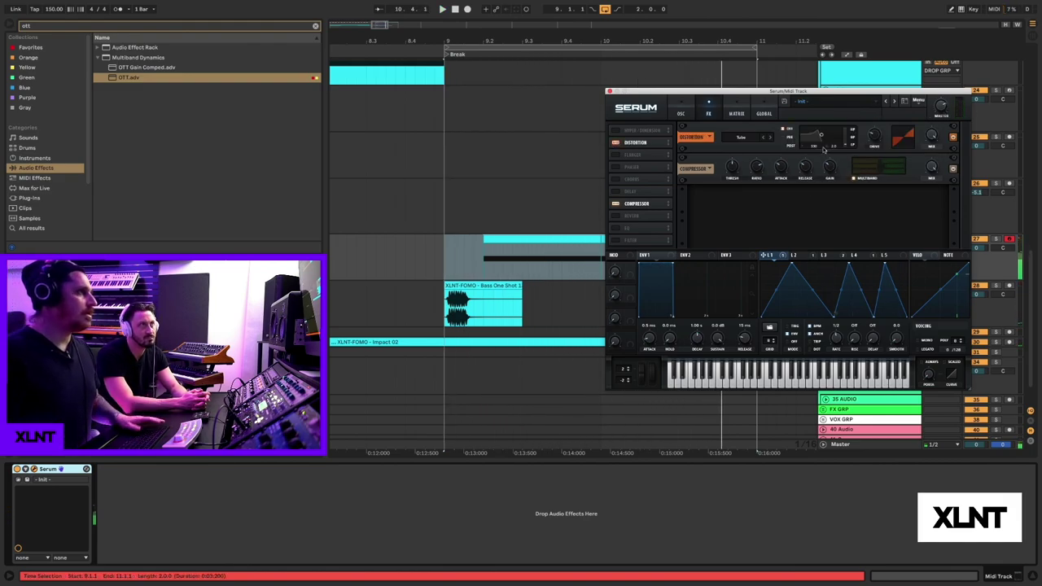
Set LFO 1's modulation of oscillator A's warp to 47 and play the loop
left_click(689, 105)
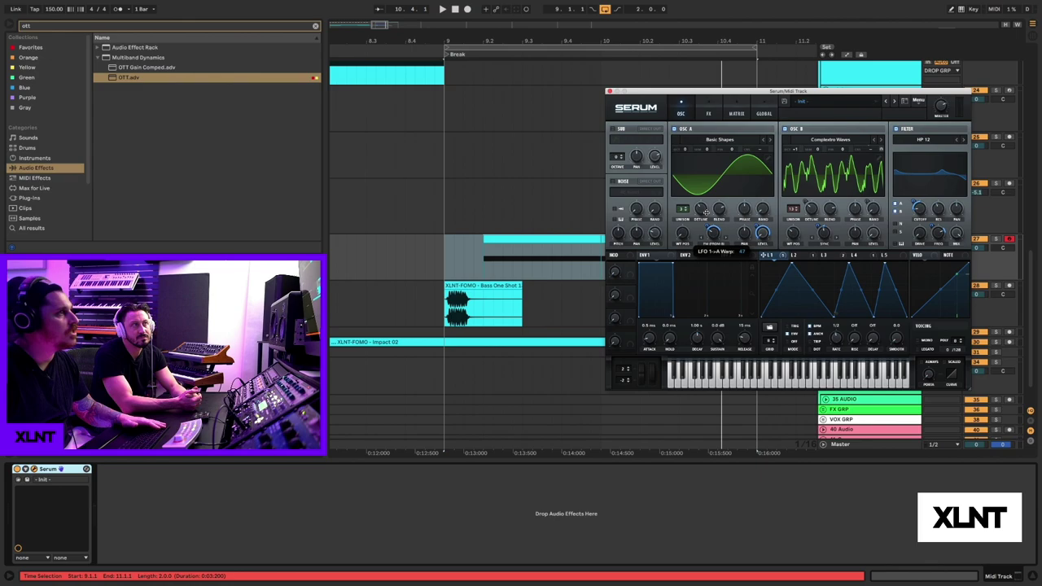
key("space")
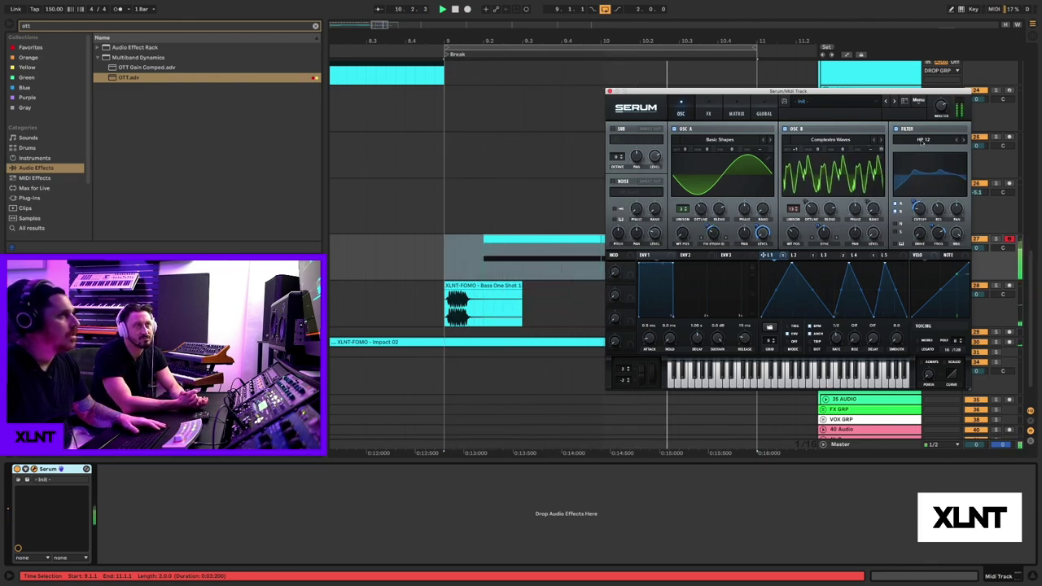
Try oscillator B at +2 octaves while auditioning the loop
left_click_drag(796, 149, 796, 136)
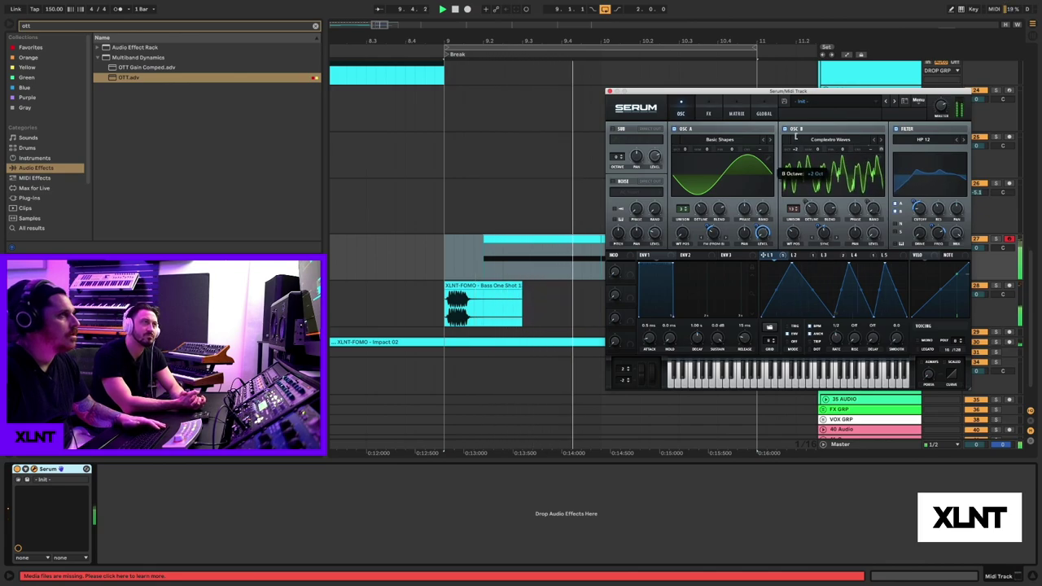
key("space")
key("space")
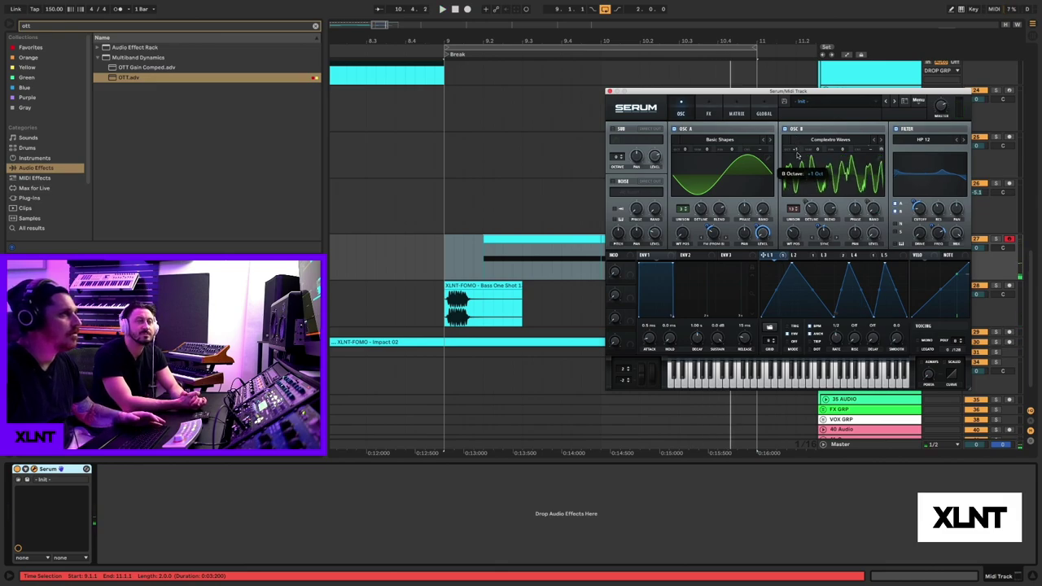
Modulate oscillator B's level with LFO 1 at an amount of 46 and audition the loop
key("space")
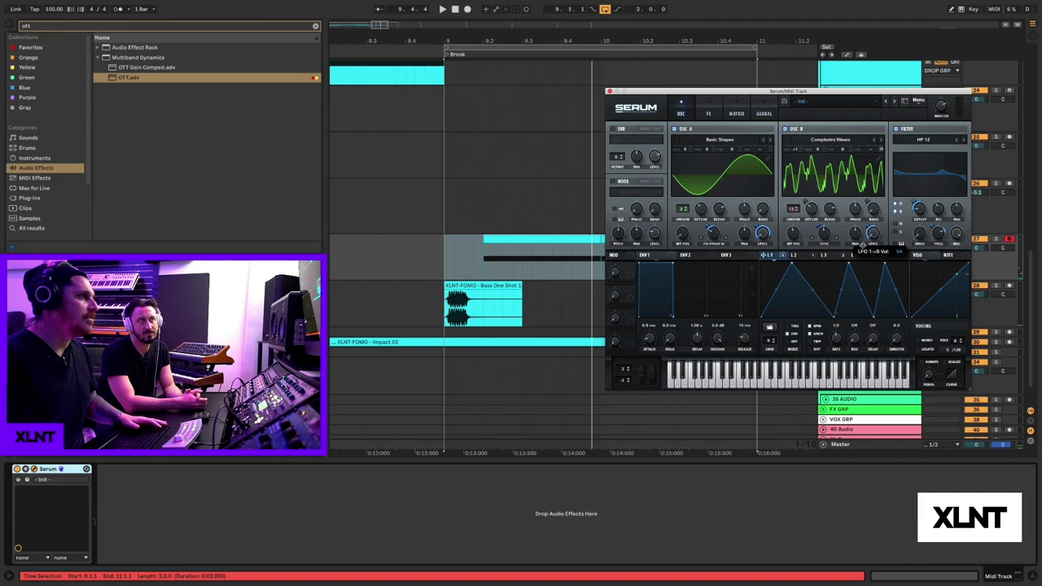
left_click_drag(862, 244, 862, 251)
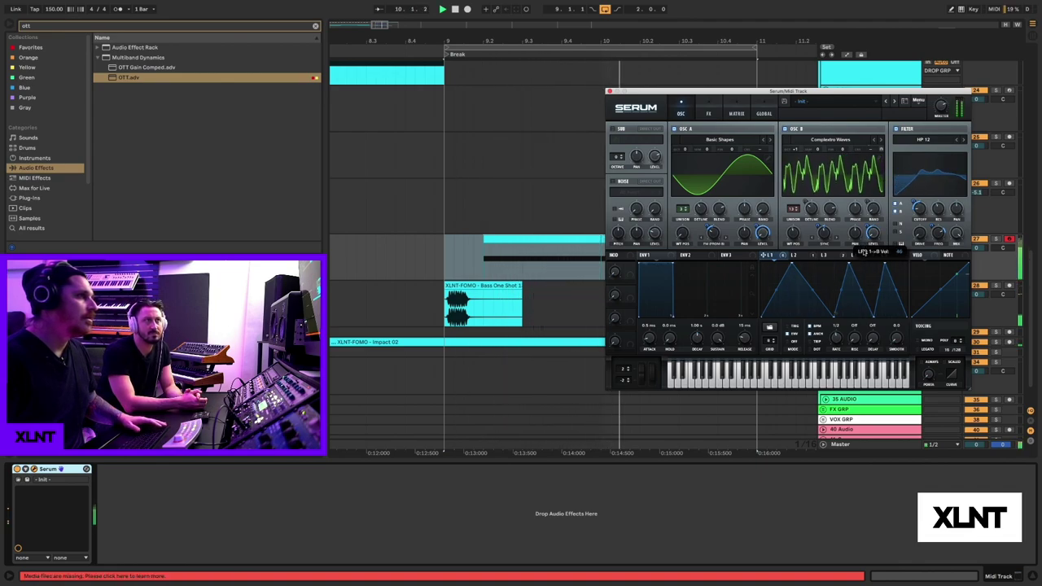
Remove all modulators from oscillator B's level, modulate the Distortion drive with LFO 1 and audition the loop
right_click(867, 233)
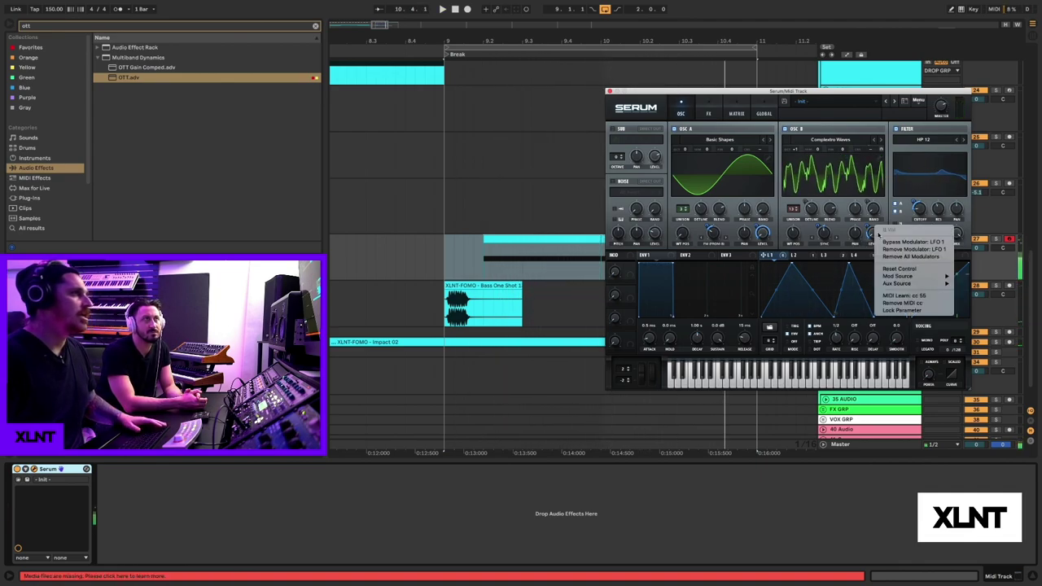
left_click(892, 257)
left_click(703, 115)
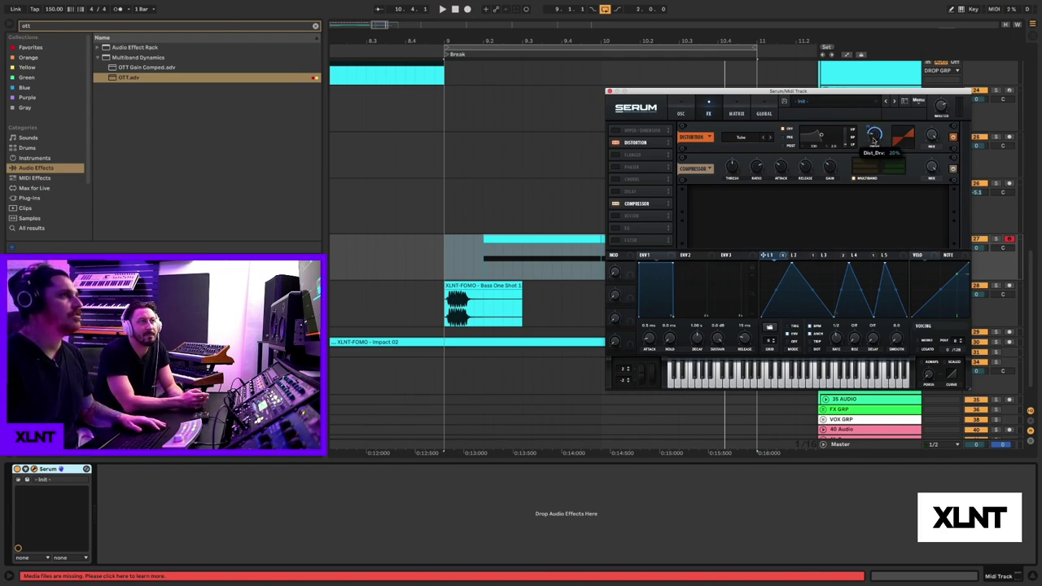
key("space")
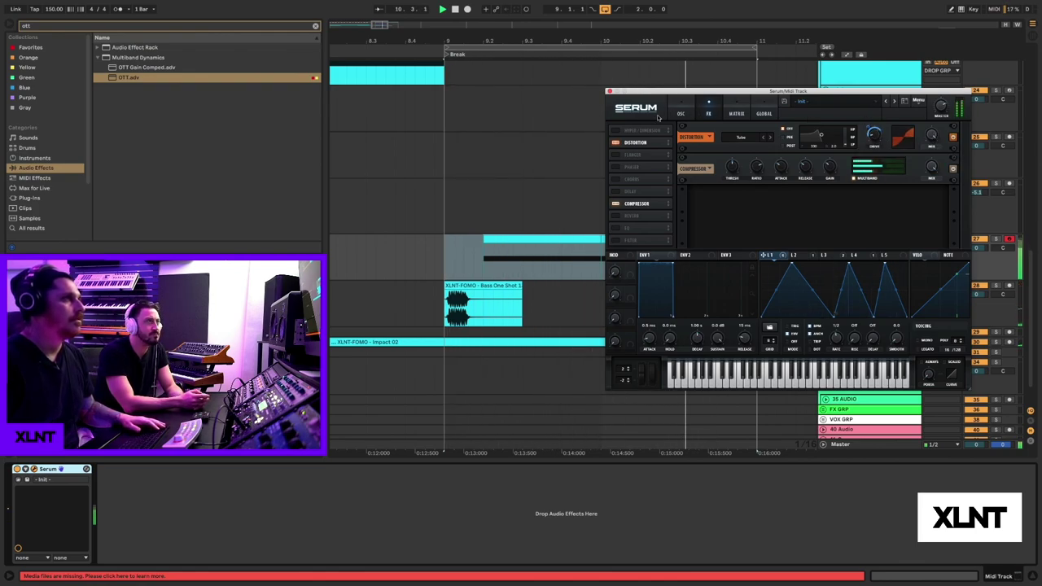
Enable the Hyper/Dimension effect, modulate its Hyper rate with LFO 2 and audition the loop
left_click(615, 130)
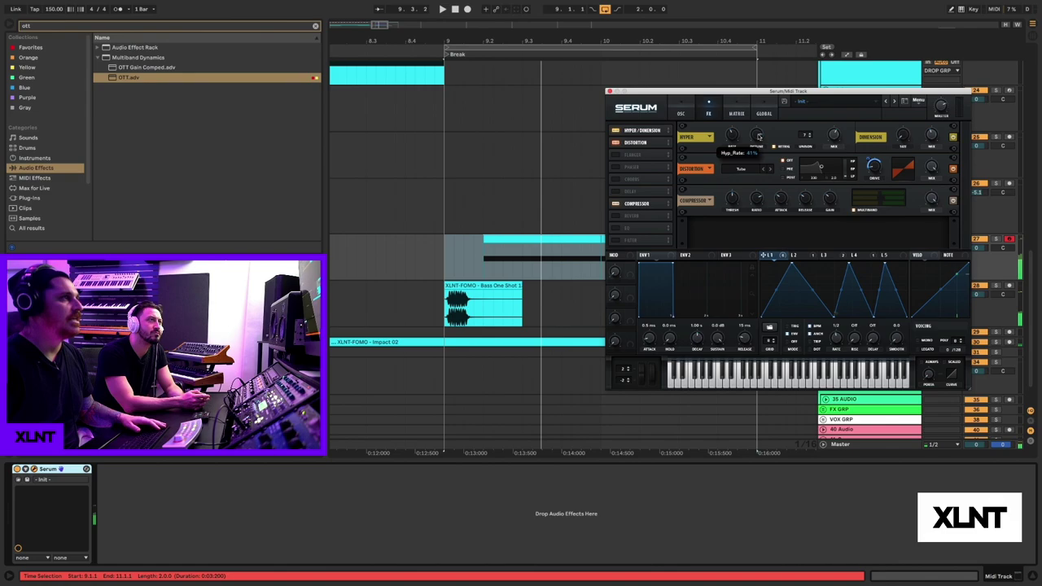
left_click(802, 255)
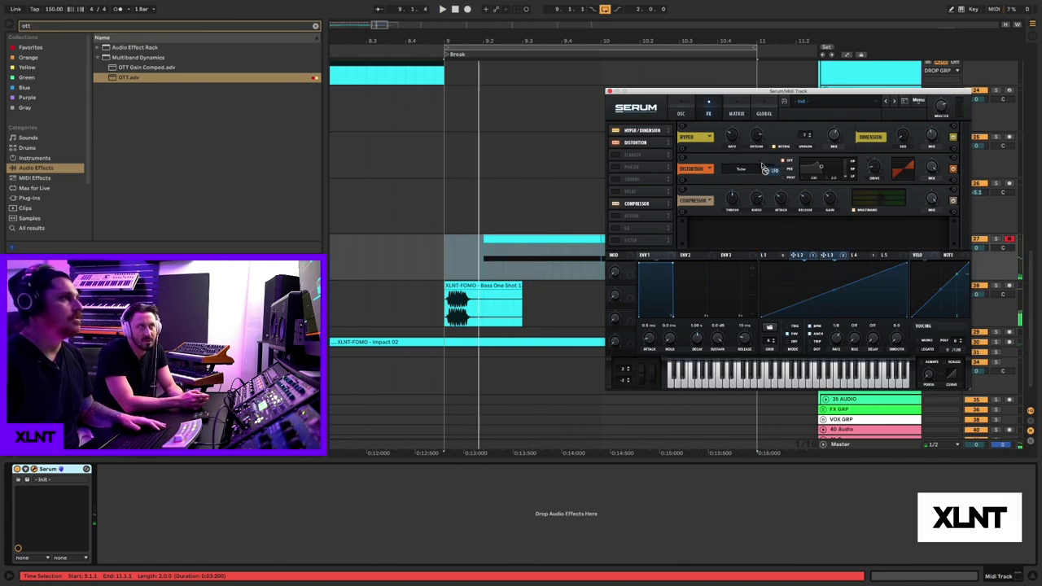
left_click_drag(762, 166, 731, 136)
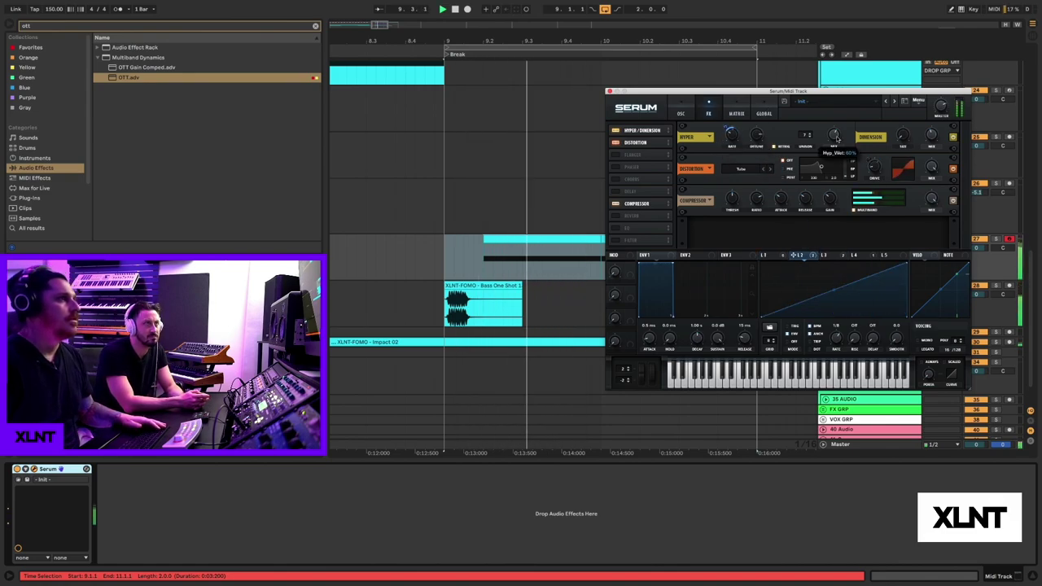
key("space")
Modulate the Hyper mix with LFO 3 and audition the loop
left_click(843, 255)
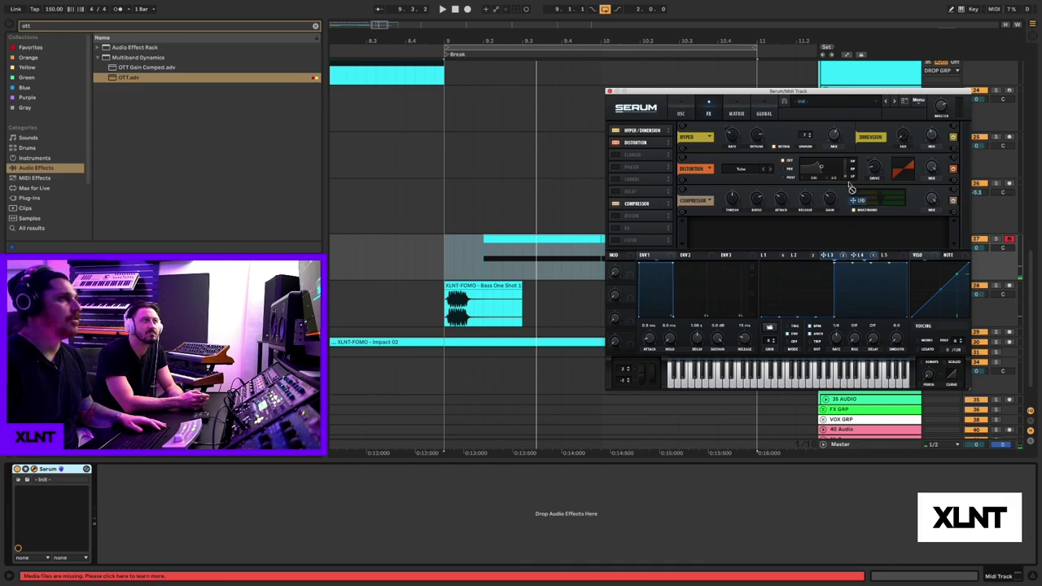
left_click_drag(837, 139, 833, 137)
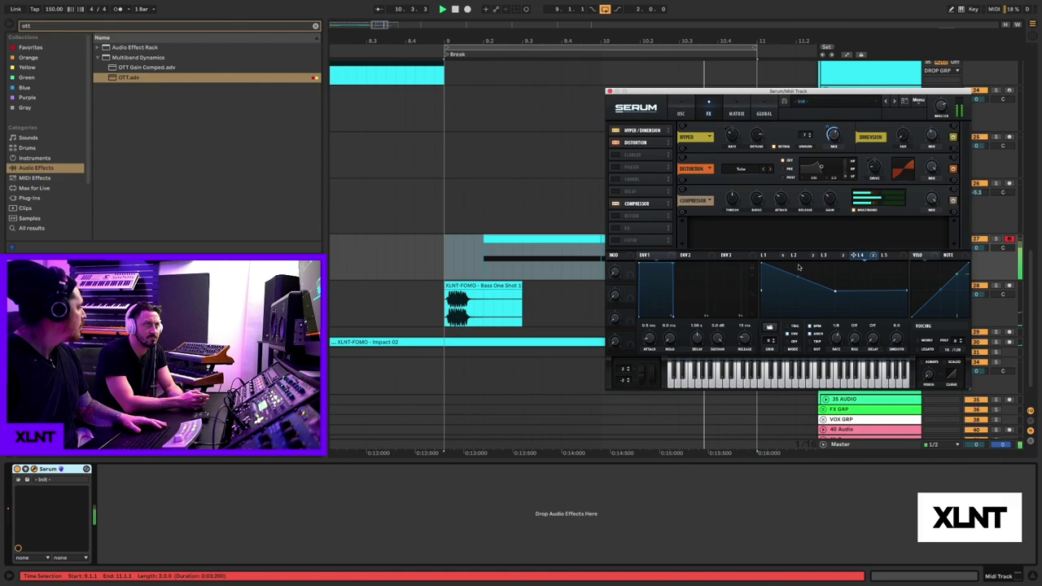
left_click(826, 256)
key("space")
Enable the Chorus effect and set its mix to 100%
left_click(615, 179)
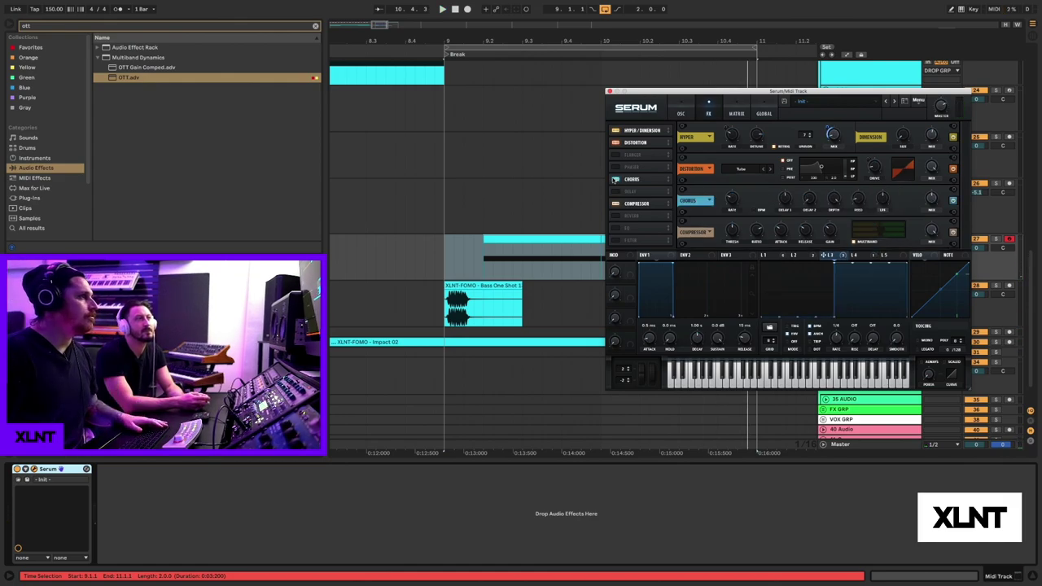
left_click(709, 200)
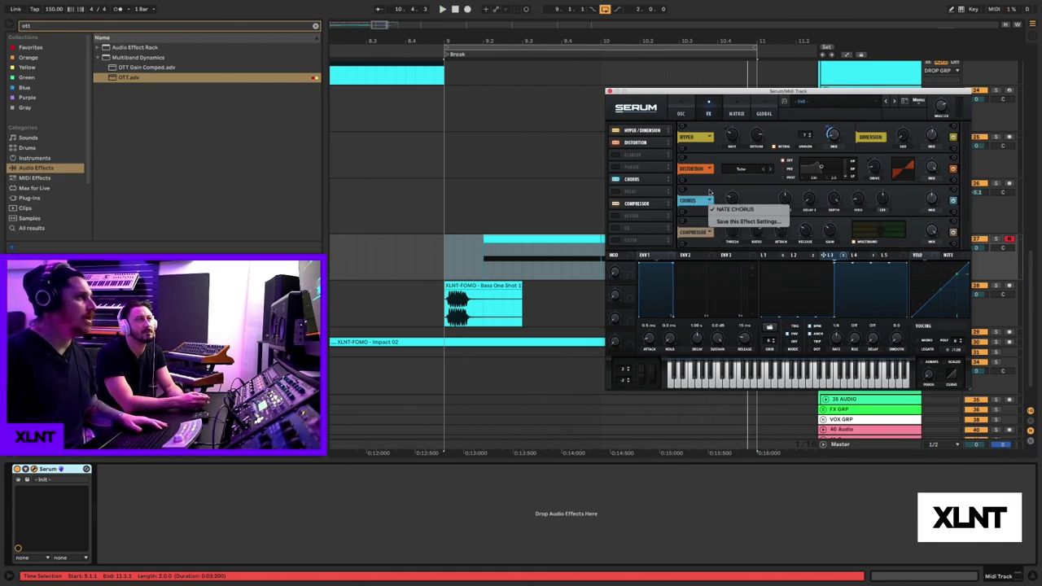
left_click(710, 192)
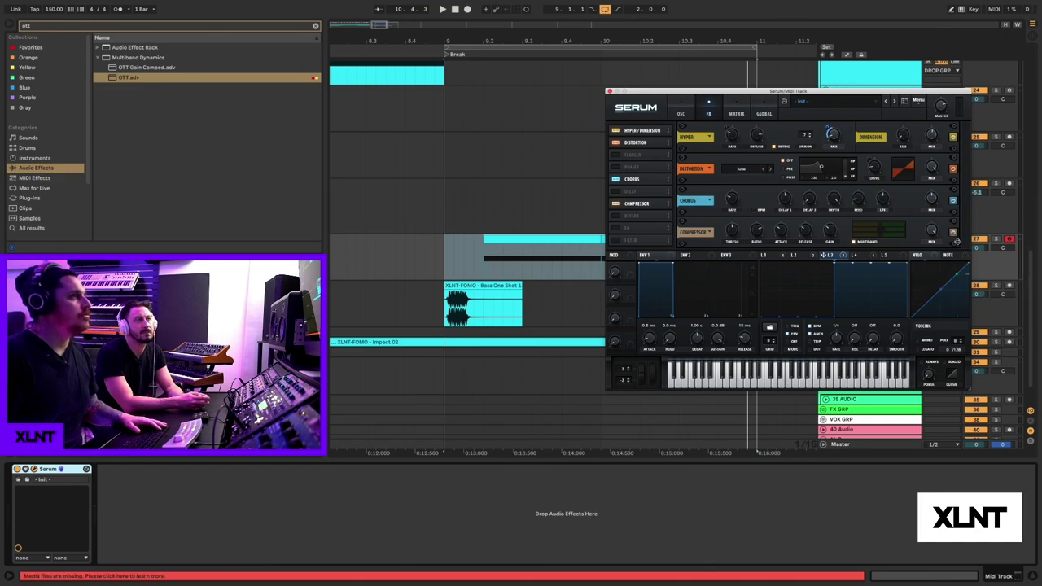
mouse_move(930, 199)
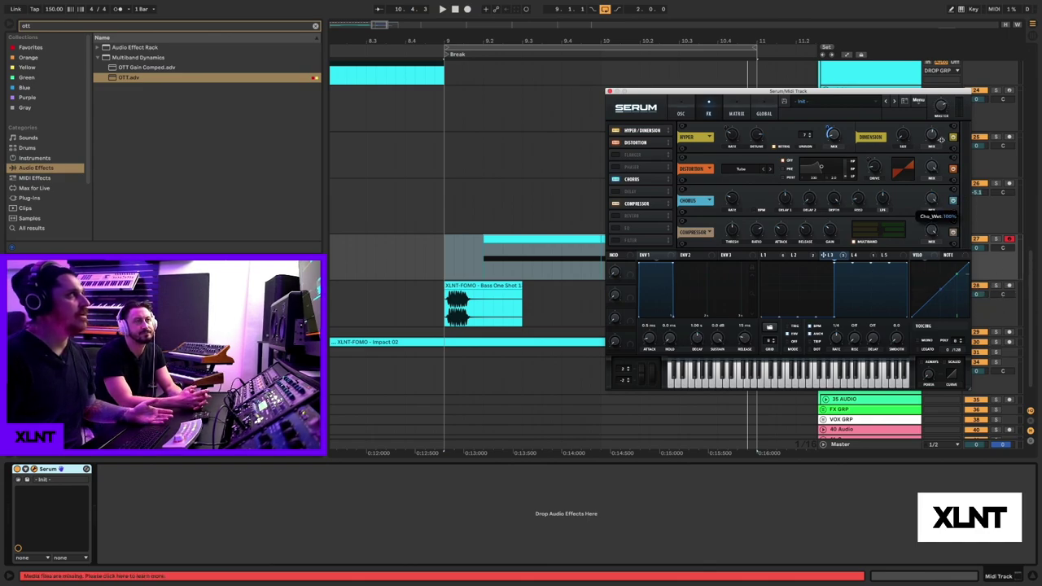
Solo the Serum track and set the Chorus feedback to 11% while auditioning the loop
left_click(1006, 229)
key("space")
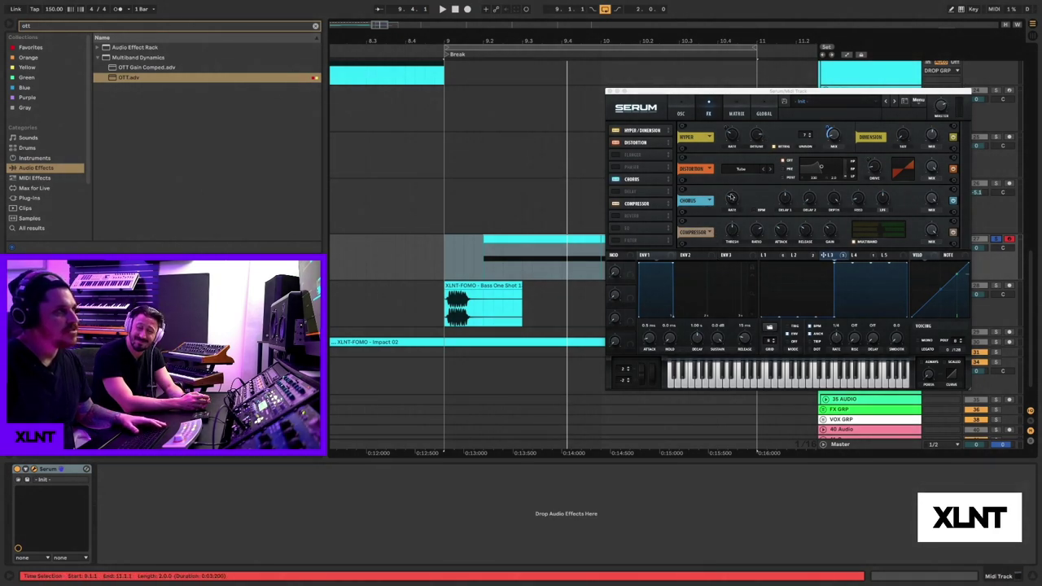
key("space")
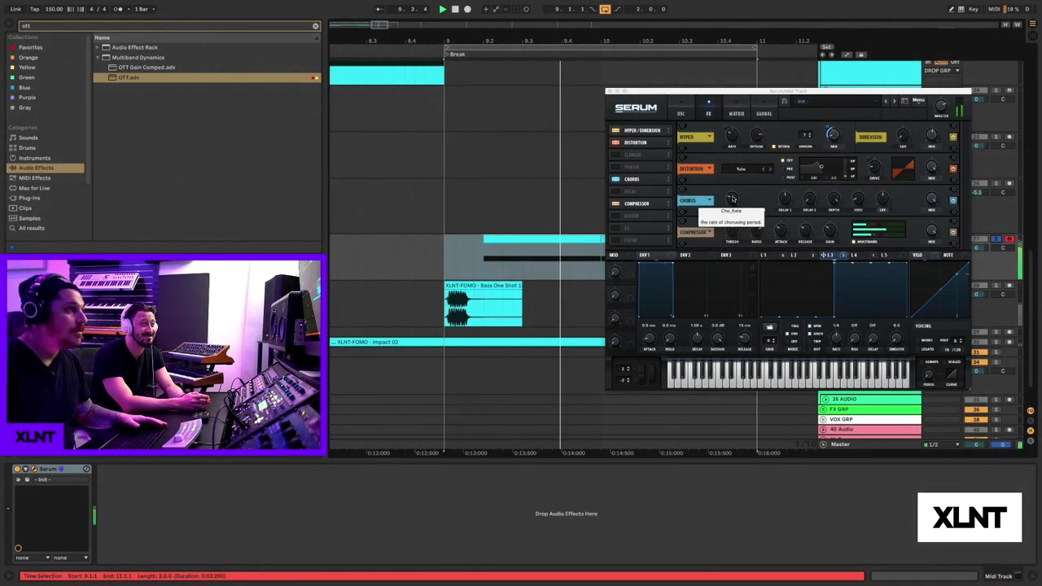
key("space")
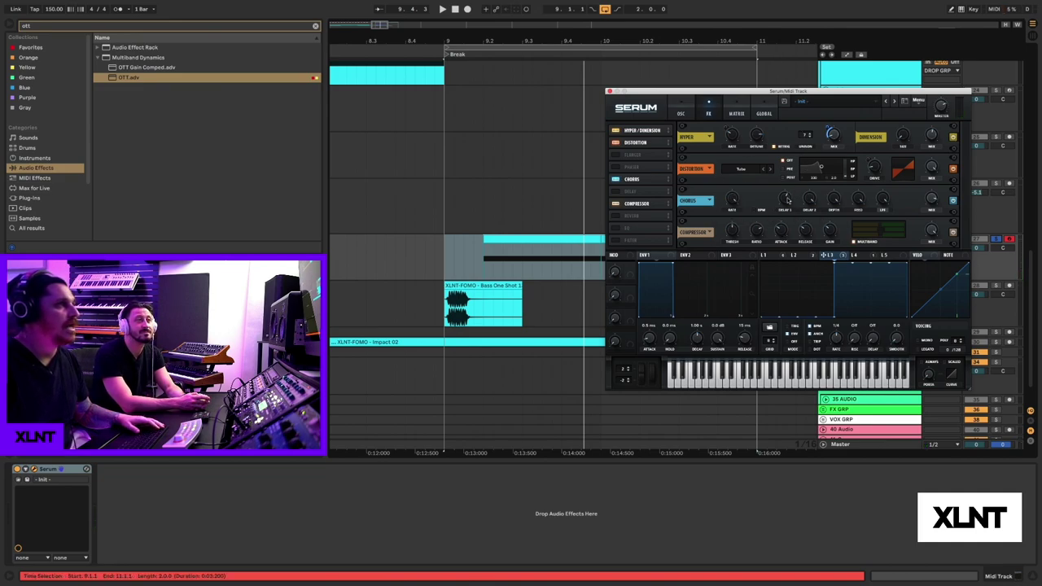
key("space")
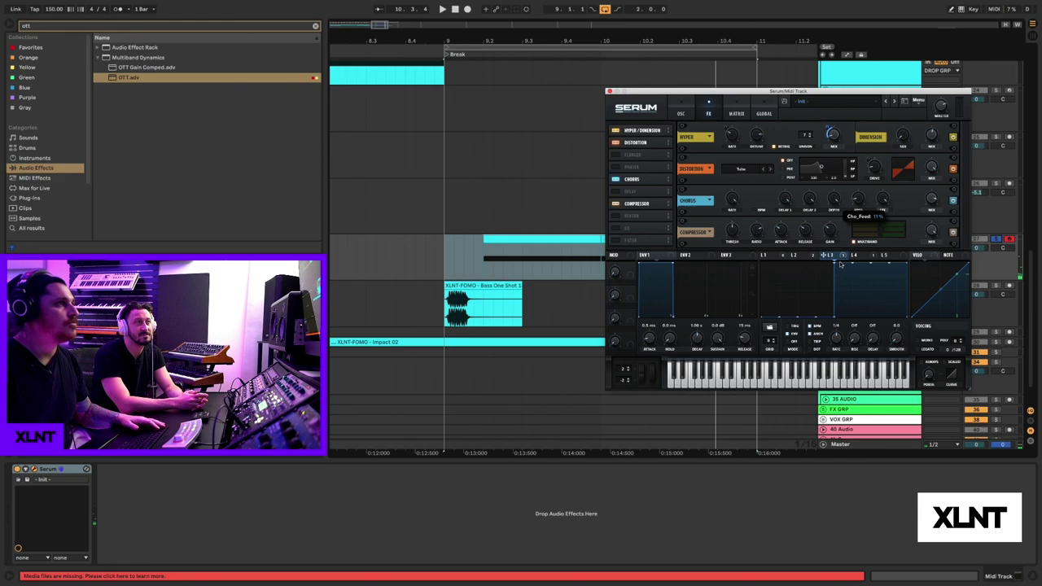
key("space")
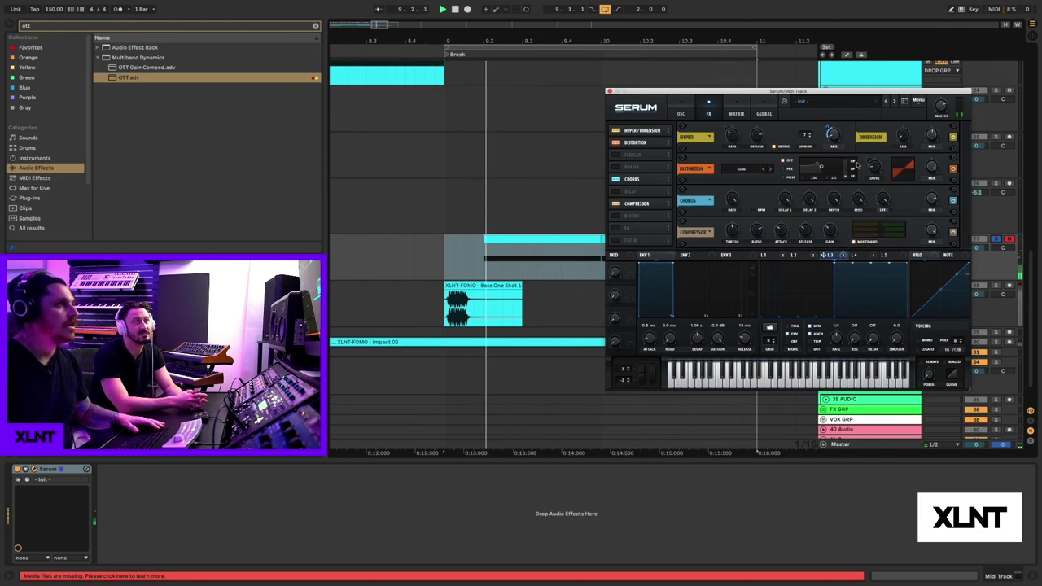
Lower the Chorus depth while auditioning the soloed bass
key("space")
left_click_drag(833, 198, 827, 224)
key("space")
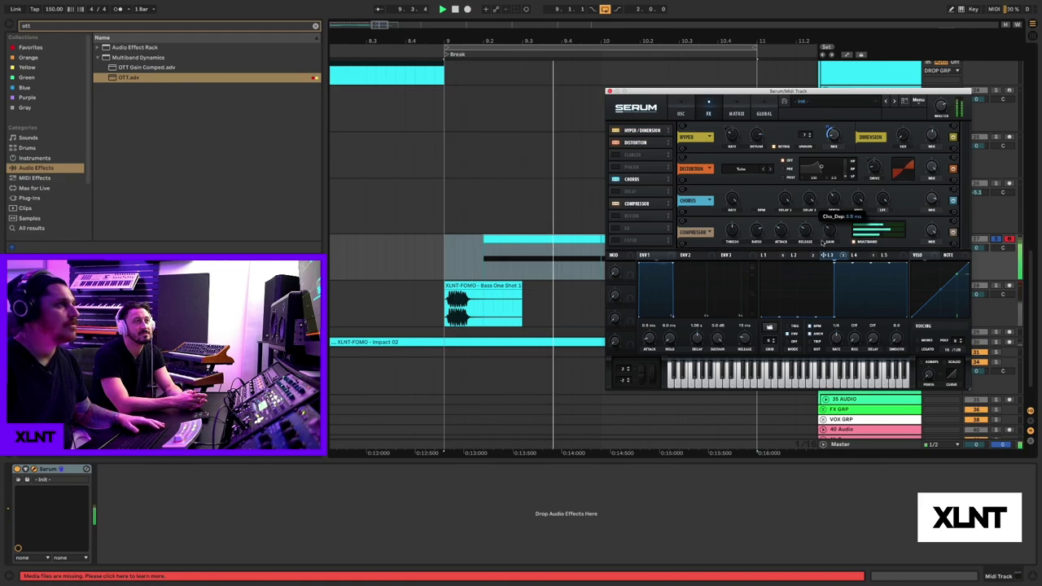
left_click_drag(819, 259, 819, 261)
key("space")
Adjust Chorus Delay 1 and lower Delay 2 while auditioning the soloed bass
key("space")
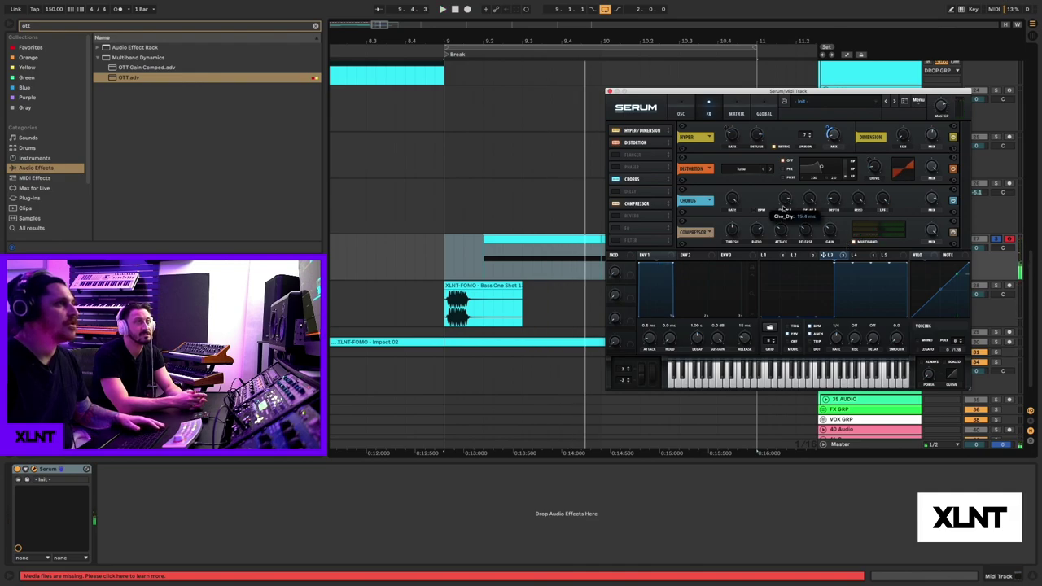
key("space")
left_click_drag(813, 199, 808, 235)
key("space")
key("space")
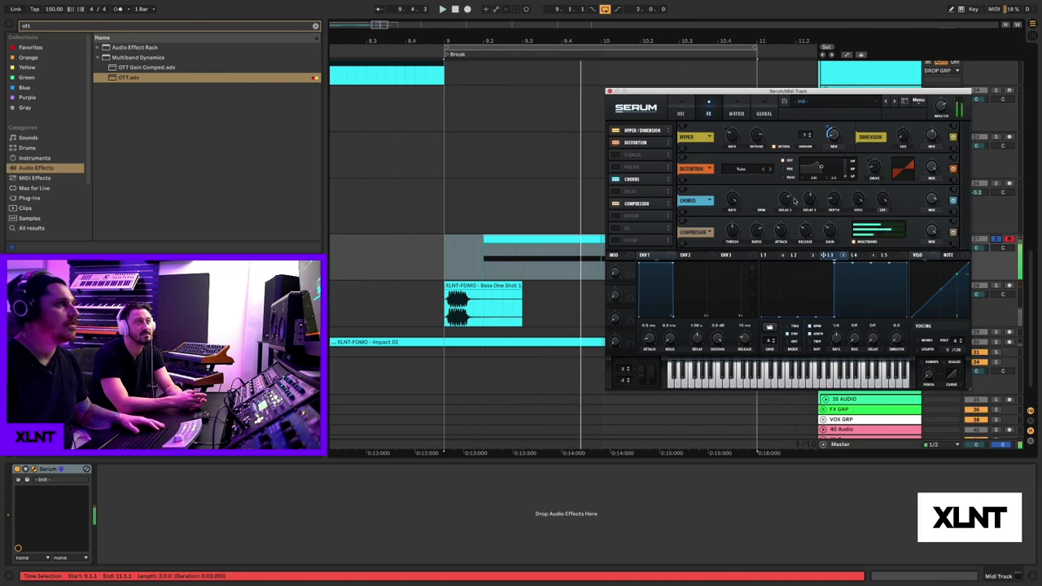
key("space")
key("space")
key("space")
key("space")
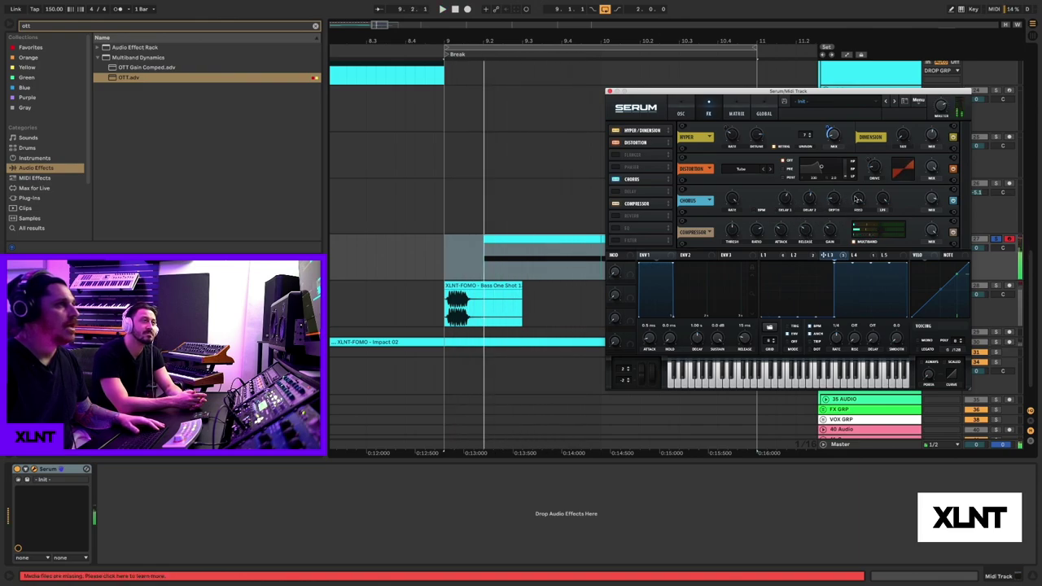
Lower the Chorus feedback and replay the soloed bass
key("space")
left_click_drag(854, 215, 846, 251)
key("space")
Set the Chorus mix to 0%, modulate it with LFO 1 and audition the soloed bass
key("space")
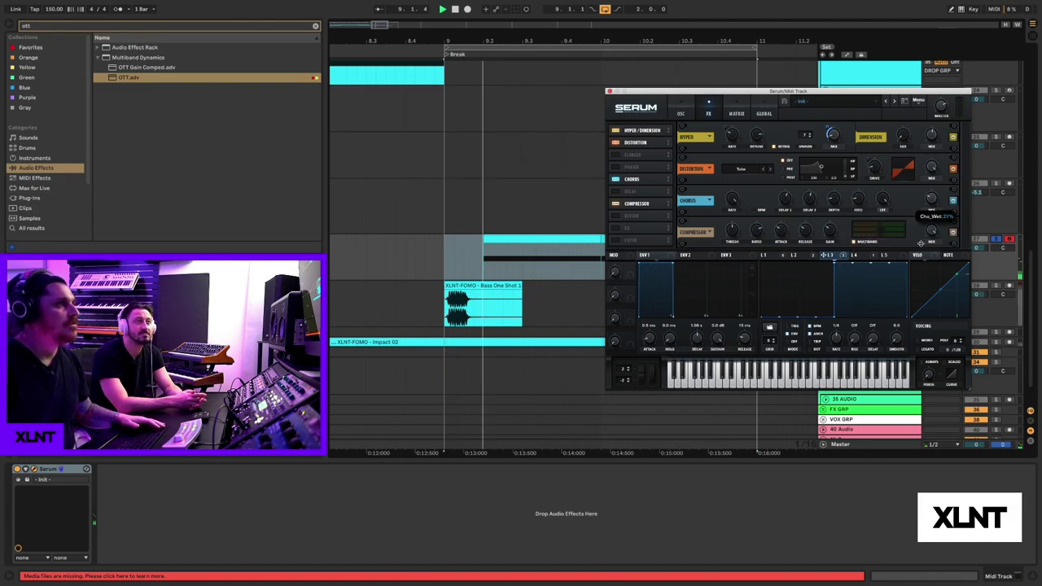
left_click_drag(924, 229, 914, 269)
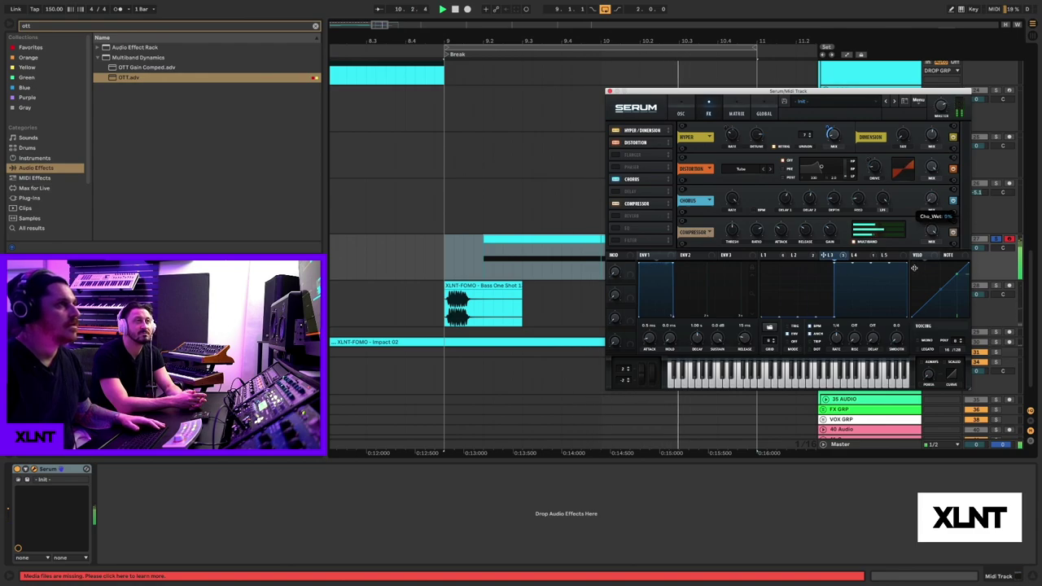
left_click(790, 256)
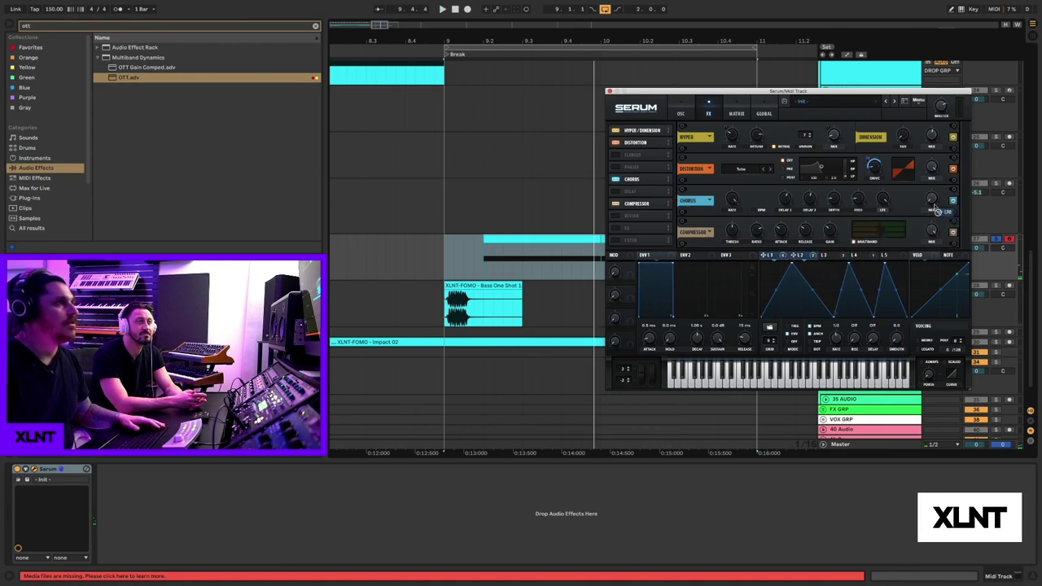
left_click_drag(936, 210, 931, 200)
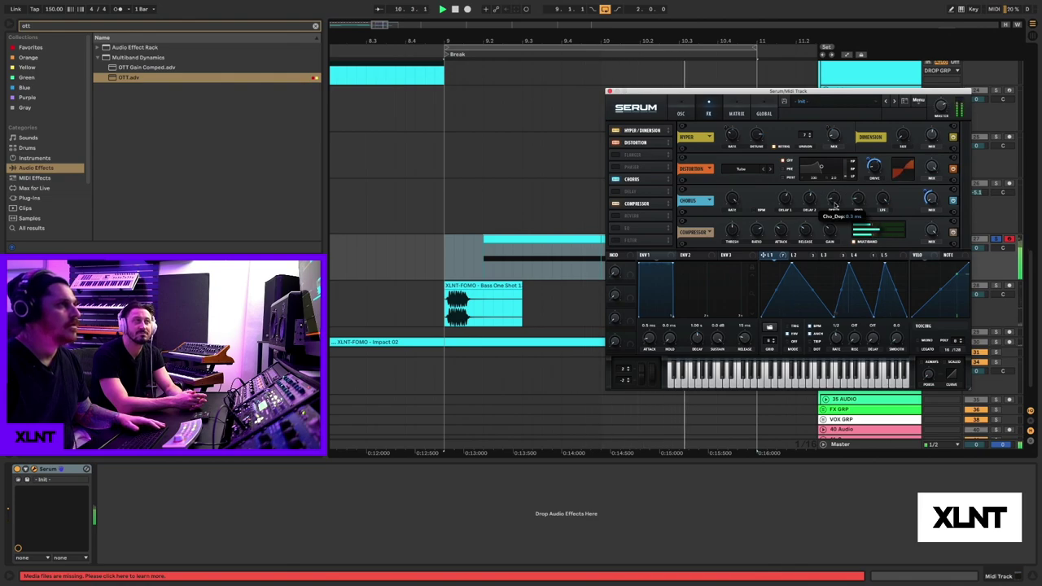
mouse_move(860, 195)
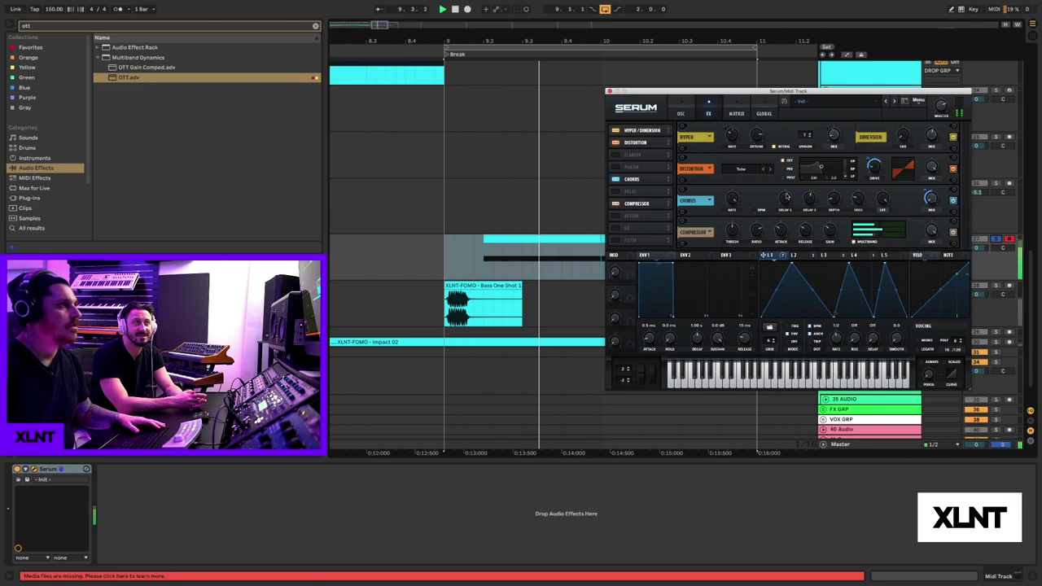
mouse_move(782, 214)
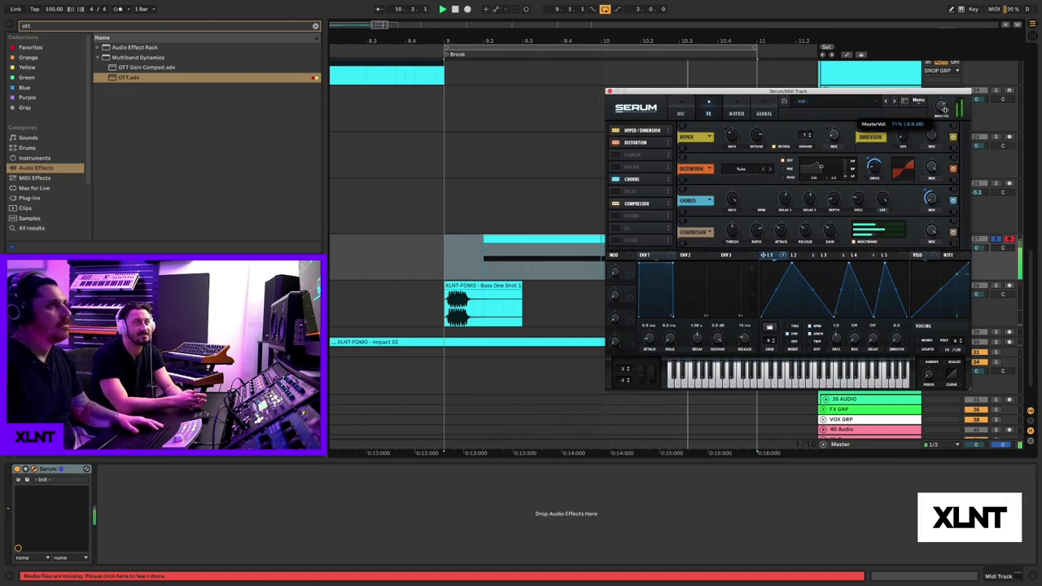
Unsolo the Serum track, enable Serum's sub oscillator and audition the full loop
left_click(995, 239)
key("space")
left_click(681, 109)
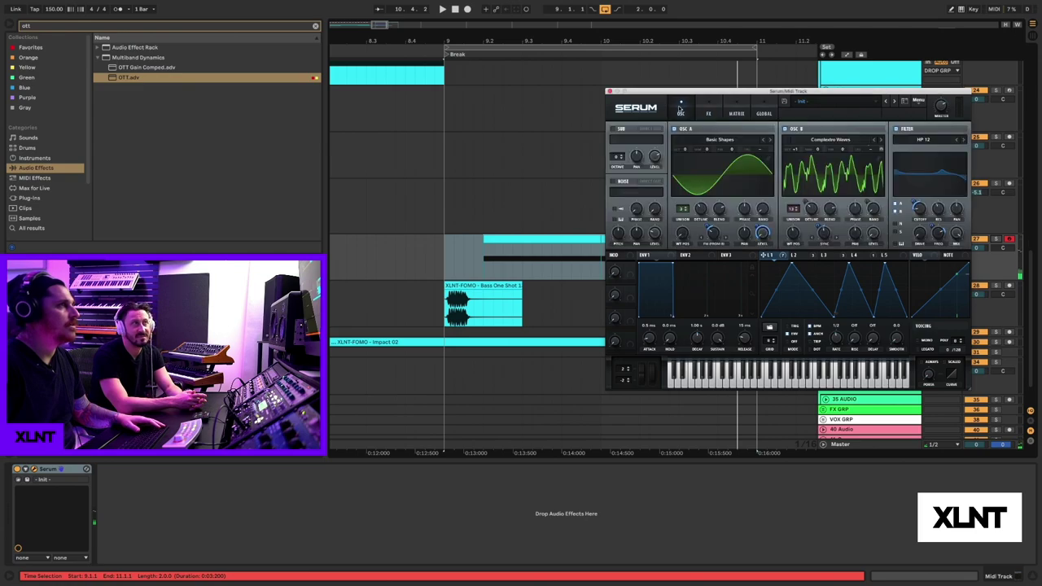
left_click(614, 129)
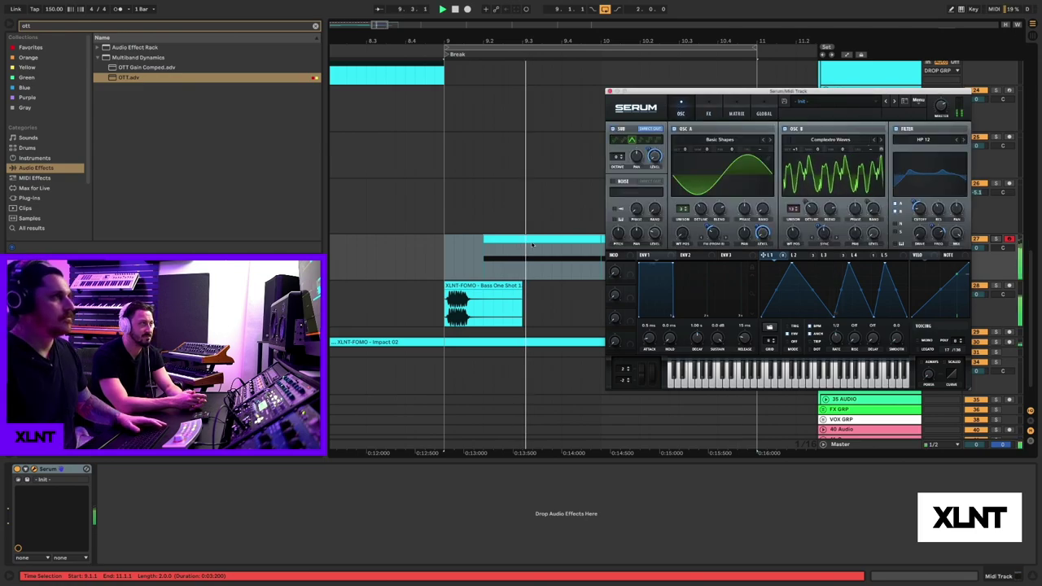
Add a Filter effect between Distortion and Chorus and set its type to the Cmb - flange filter
left_click(700, 108)
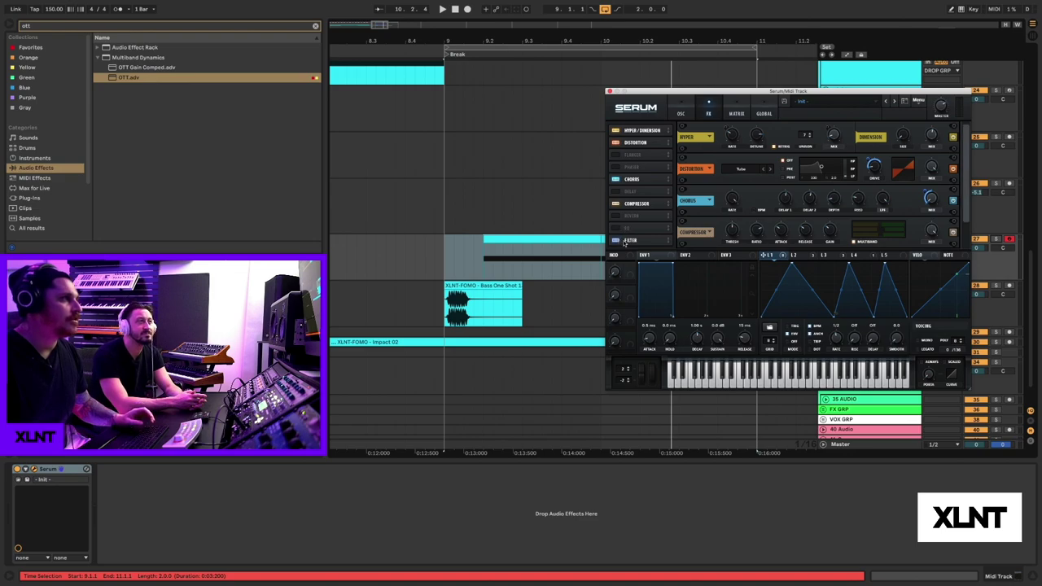
left_click_drag(625, 241, 640, 157)
left_click(774, 171)
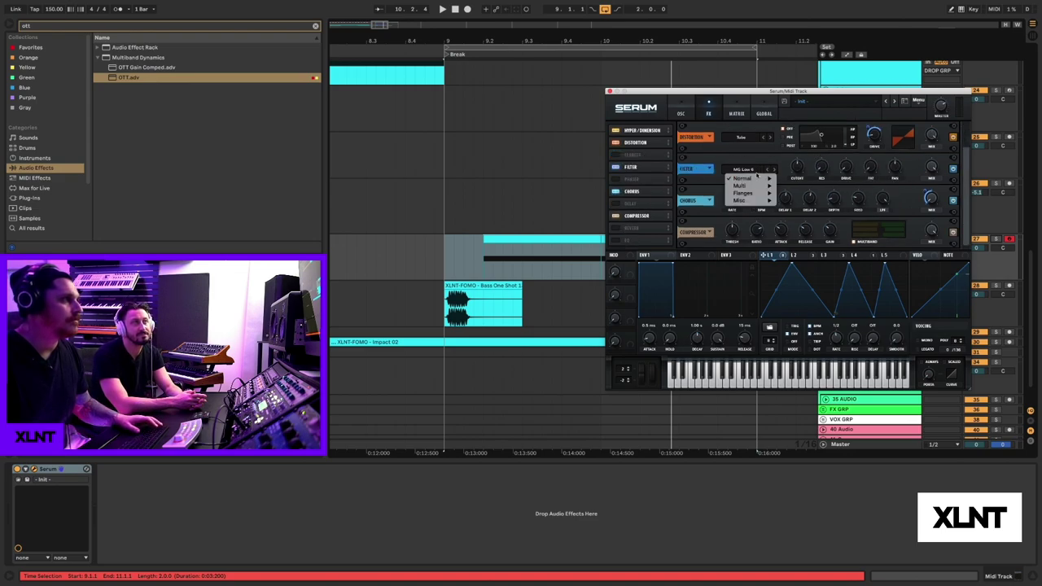
left_click(745, 191)
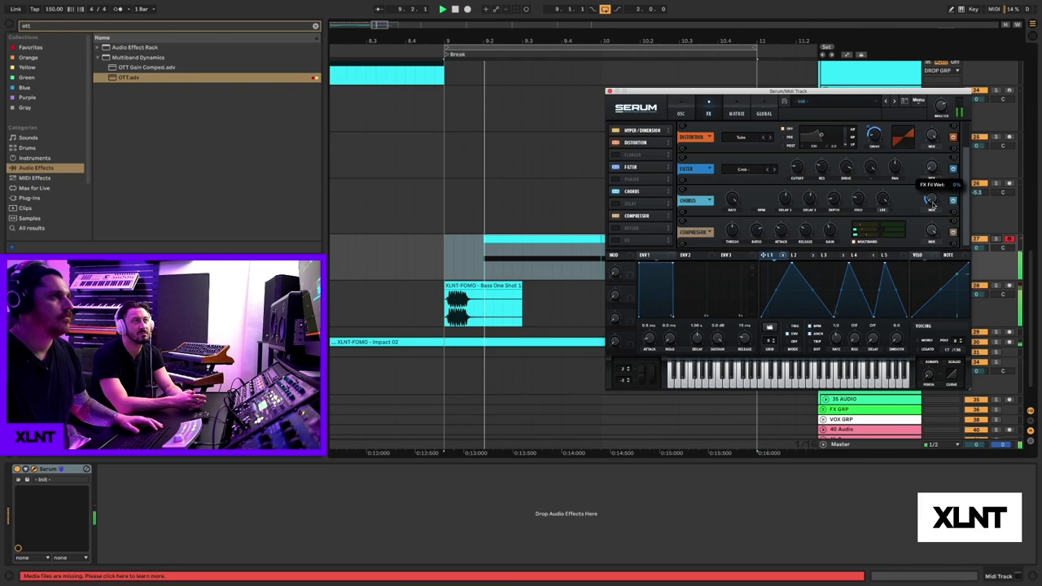
Reorder the effects to Filter, Hyper/Dimension, Distortion, Chorus and Compressor, and bypass Hyper/Dimension
left_click_drag(652, 169, 643, 130)
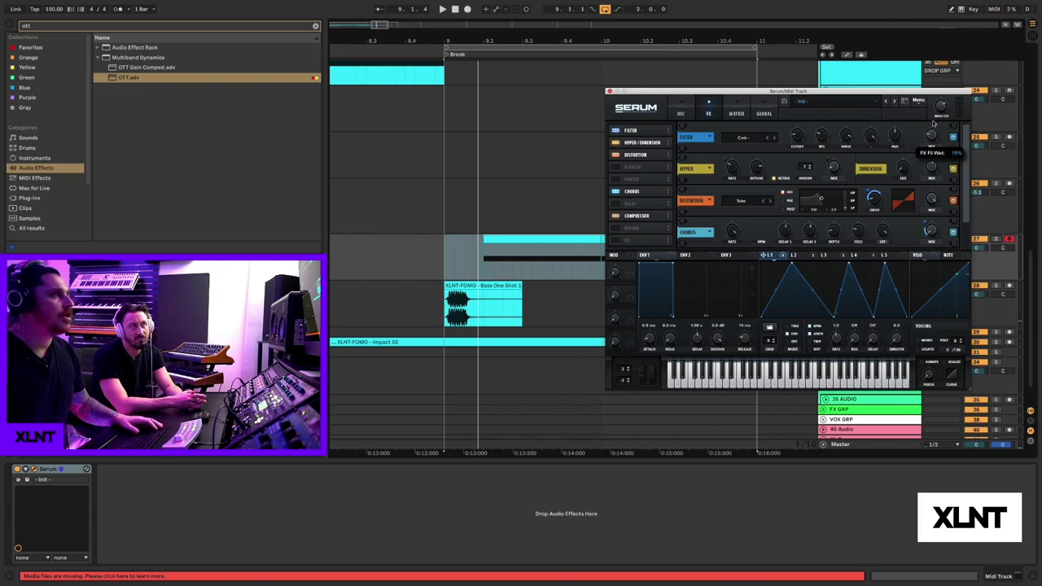
left_click(951, 169)
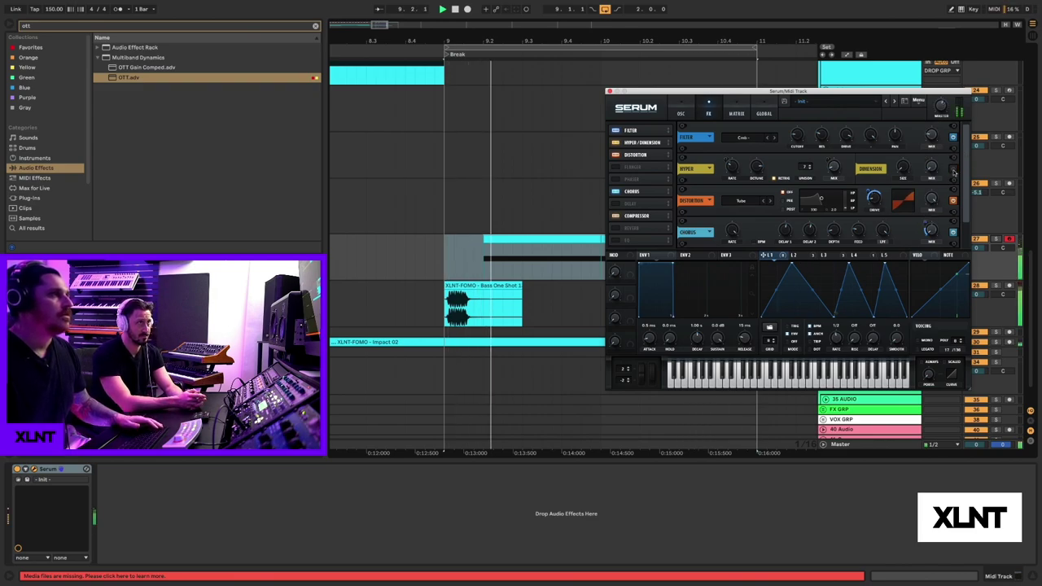
mouse_move(661, 193)
left_mouse_down()
mouse_move(656, 168)
mouse_move(649, 181)
left_mouse_up()
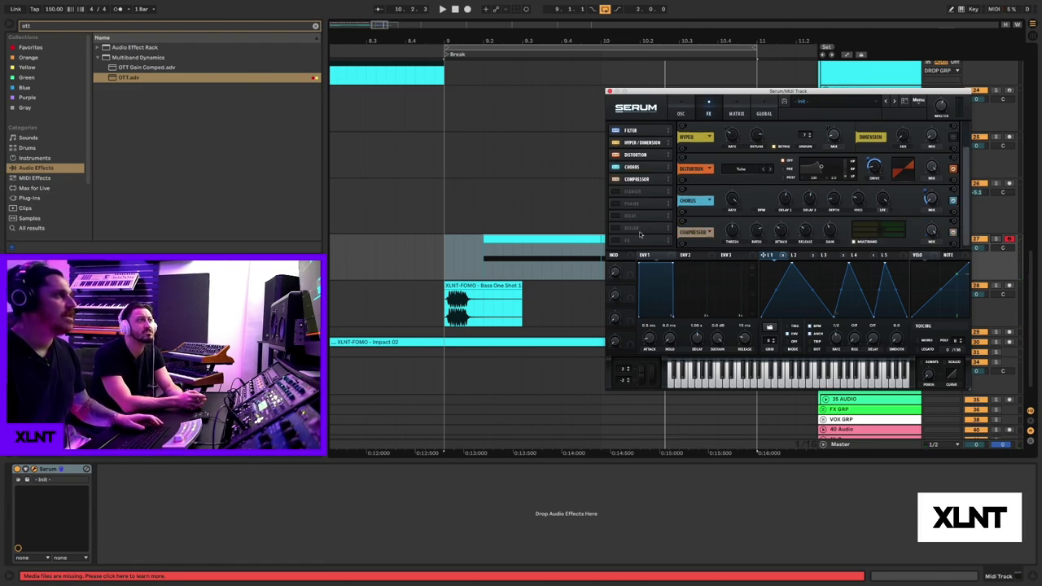
Add the EQ effect after the Compressor, switch its low band to a low cut and audition the loop
left_click(624, 241)
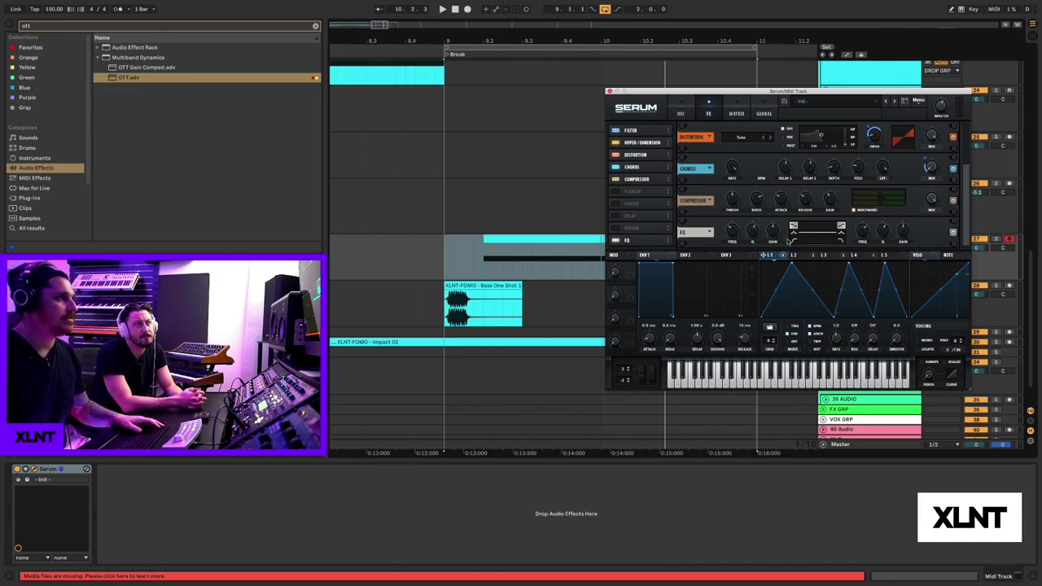
key("space")
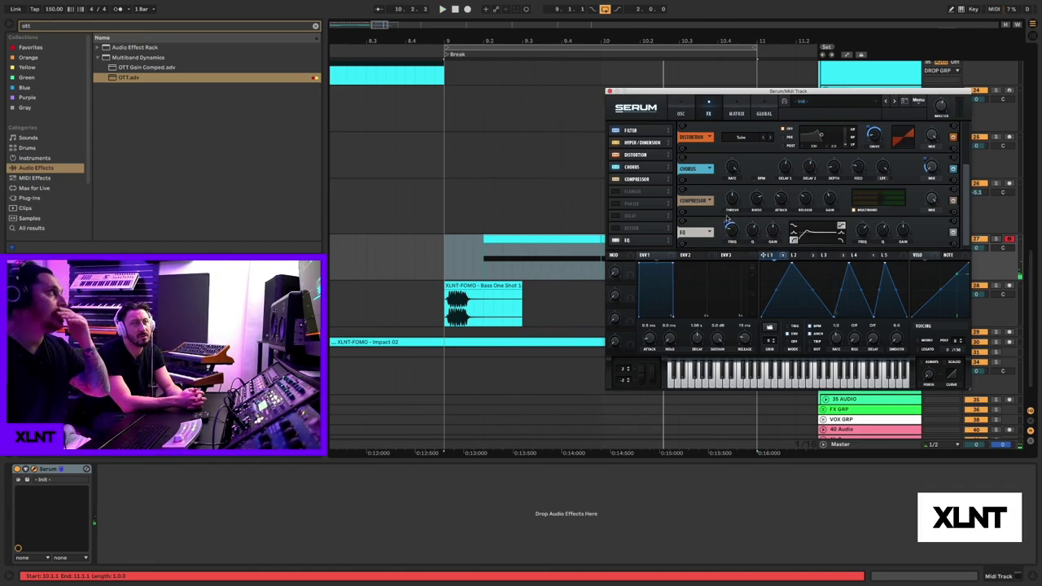
Tune oscillator B to +1 octave and +7 semitones while auditioning the loop
left_click(686, 115)
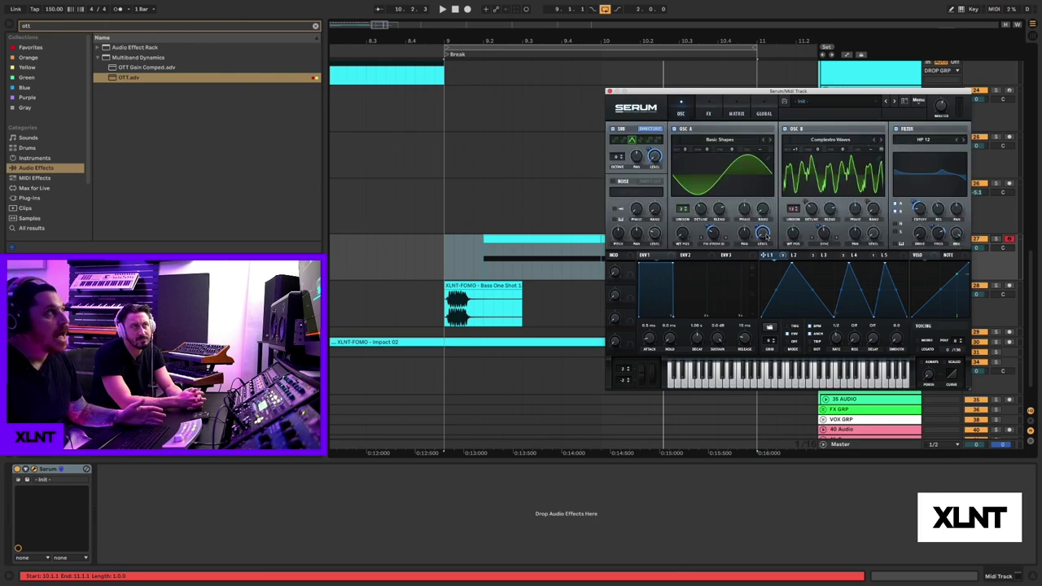
key("space")
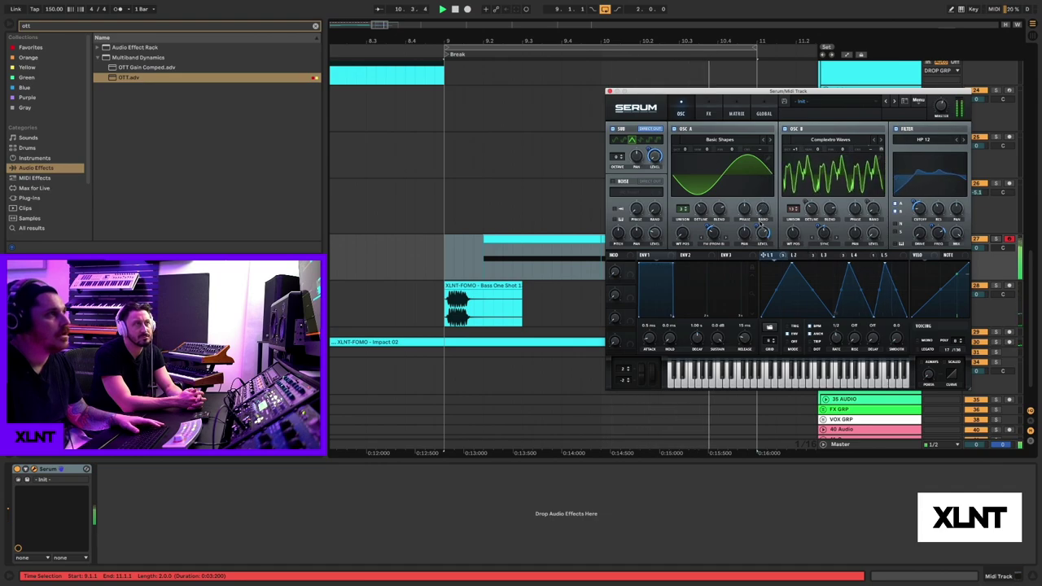
key("space")
left_click(708, 113)
left_click(682, 113)
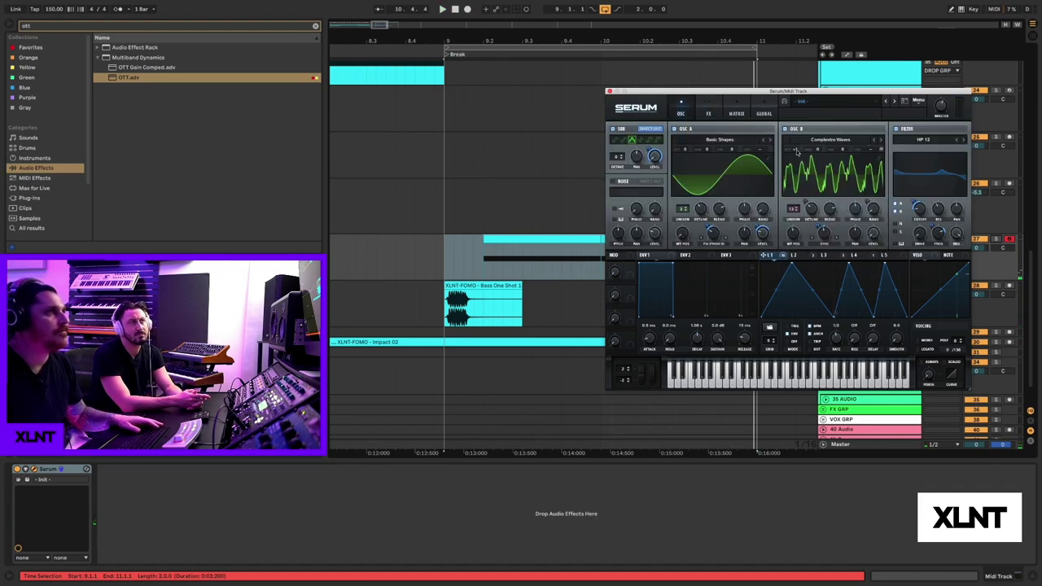
key("space")
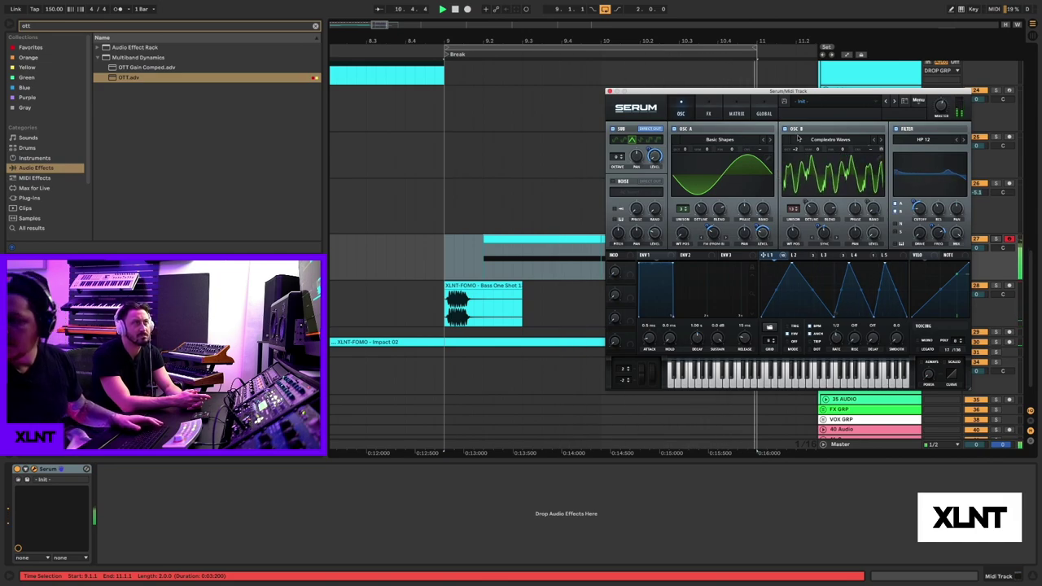
left_click_drag(817, 149, 796, 164)
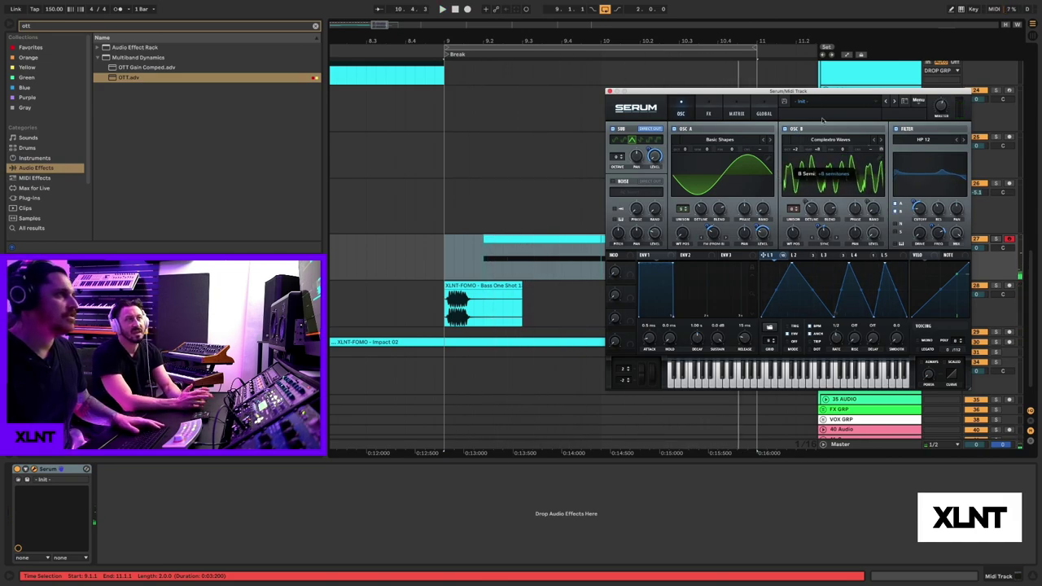
key("space")
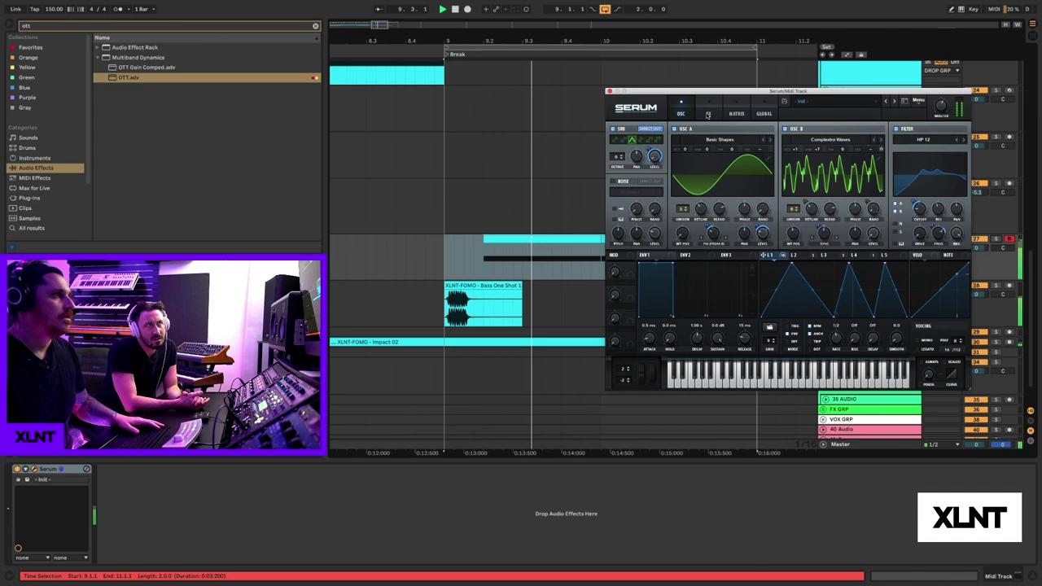
Review Serum's effects chain while the loop plays
left_click(707, 114)
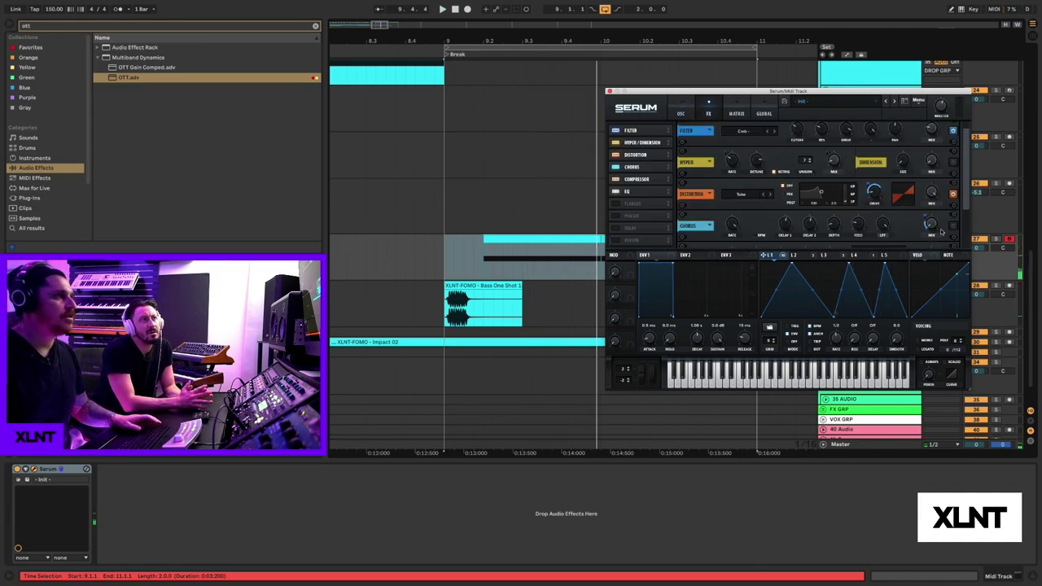
left_click_drag(966, 178, 958, 128)
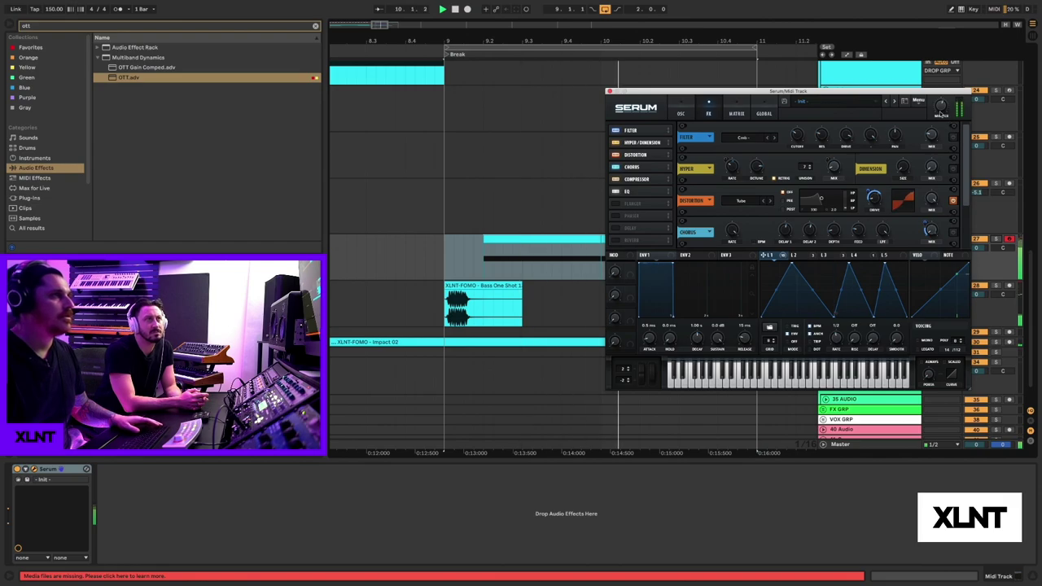
left_click(680, 114)
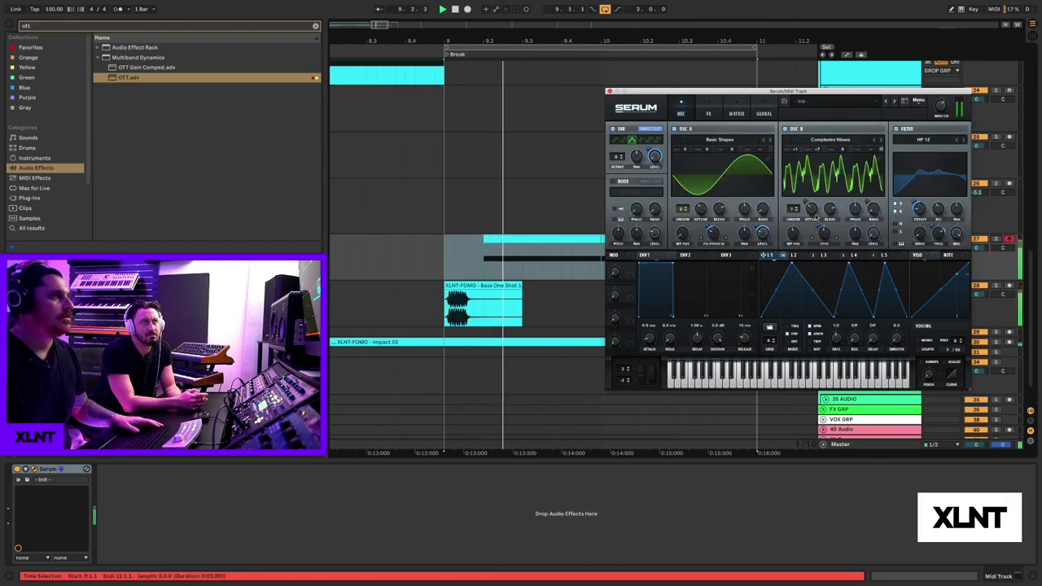
Remove all modulators from oscillator B's detune and random phase, set its unison to 7, and set oscillator A's unison to 1
right_click(816, 218)
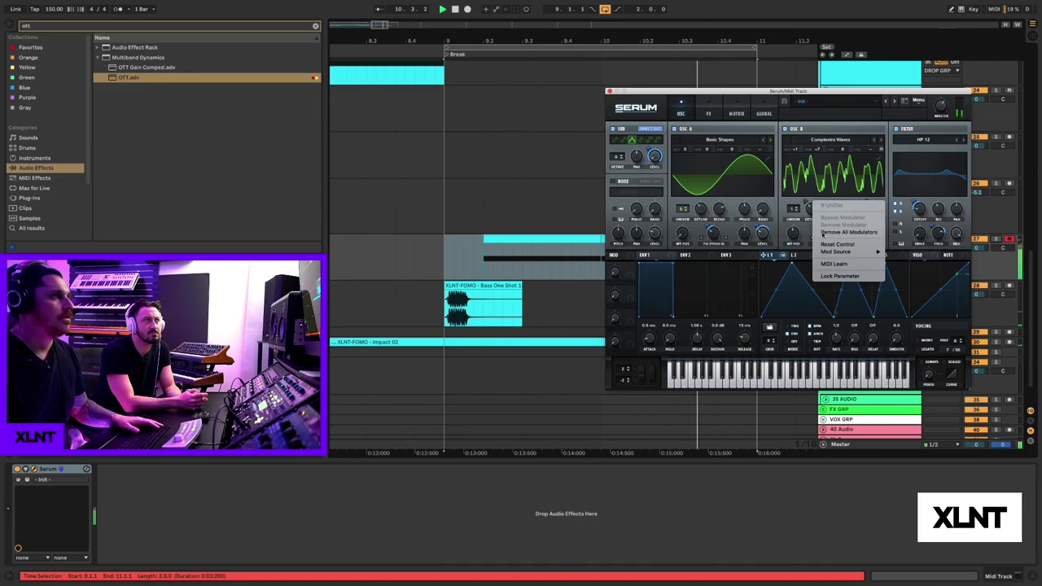
left_click(822, 233)
key("space")
right_click(873, 212)
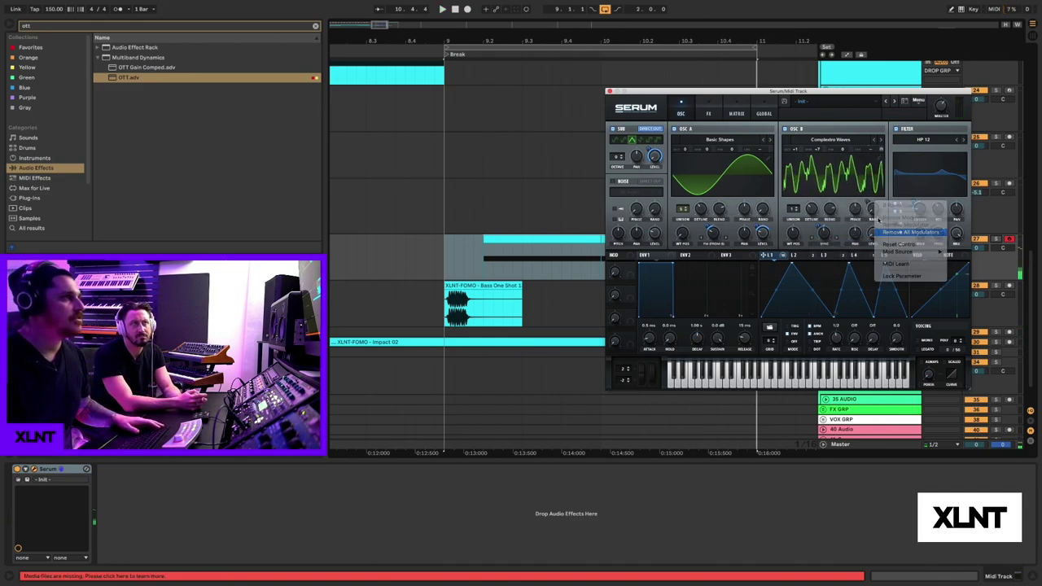
left_click(879, 233)
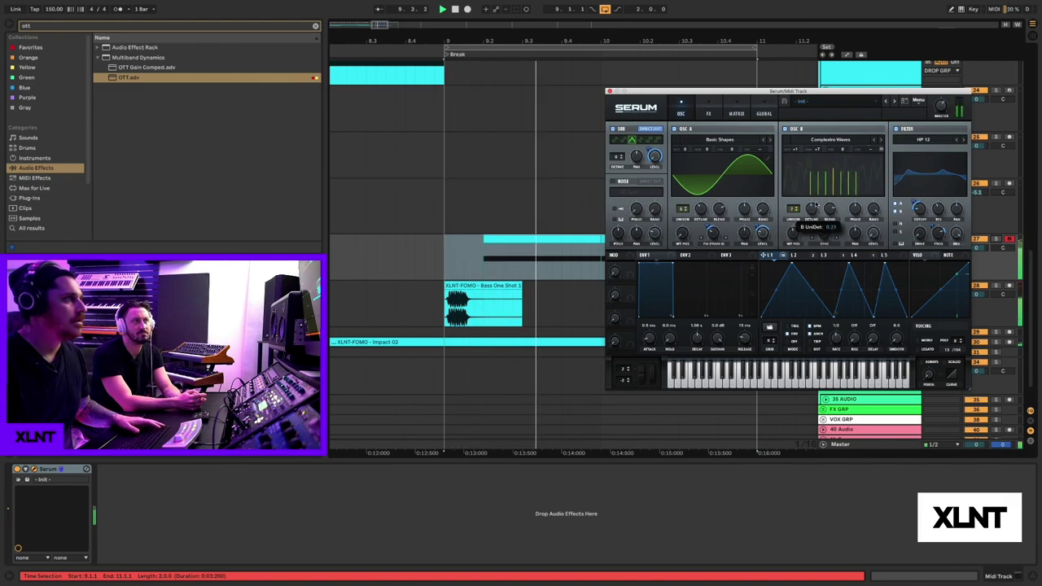
left_click_drag(686, 211, 685, 236)
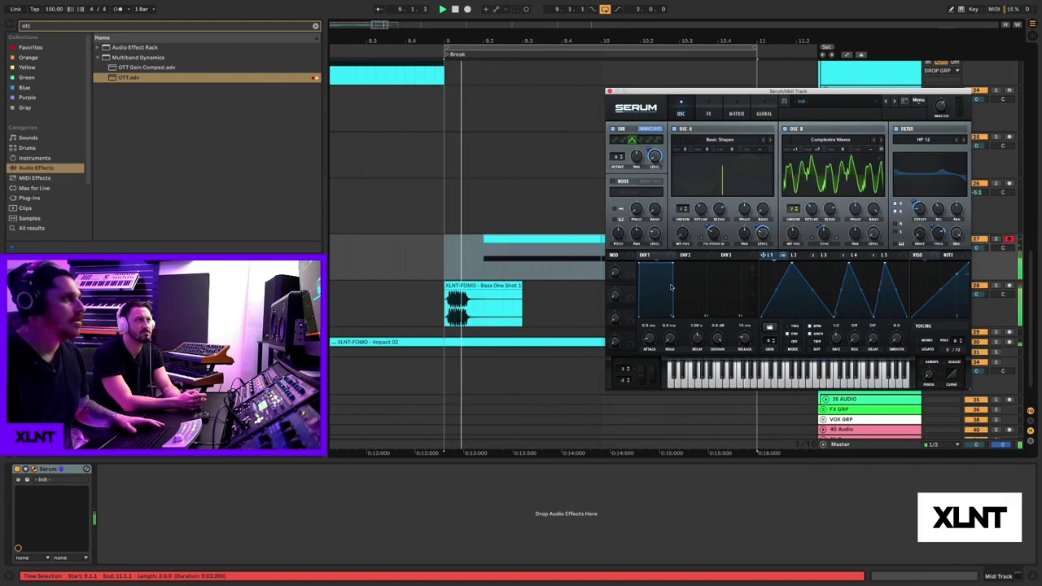
Enable the AC hum1 noise oscillator with LFO 1 modulating its level, and adjust oscillator B's detune
left_click(613, 181)
key("space")
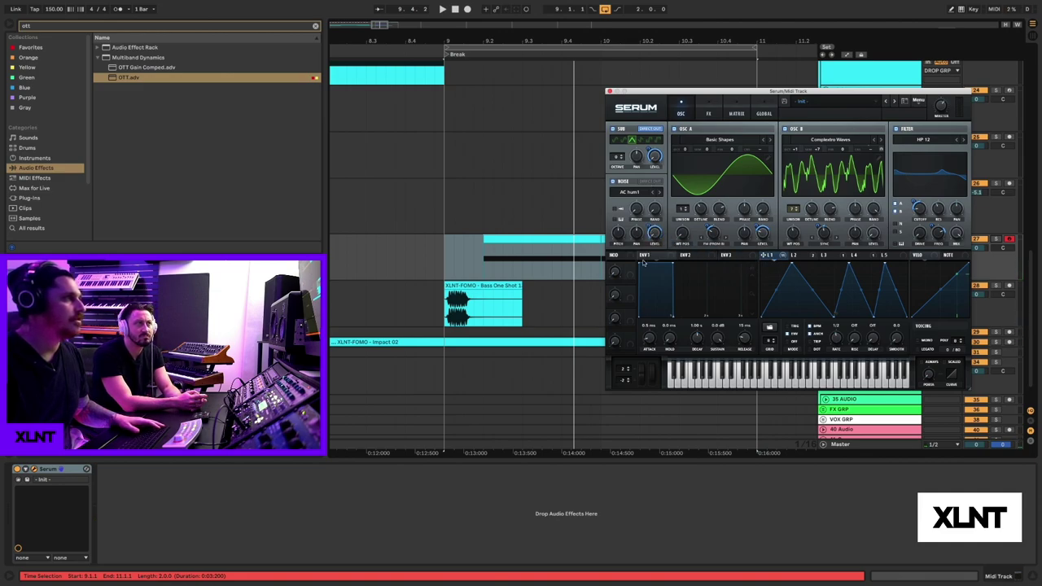
key("space")
left_click_drag(648, 229, 646, 246)
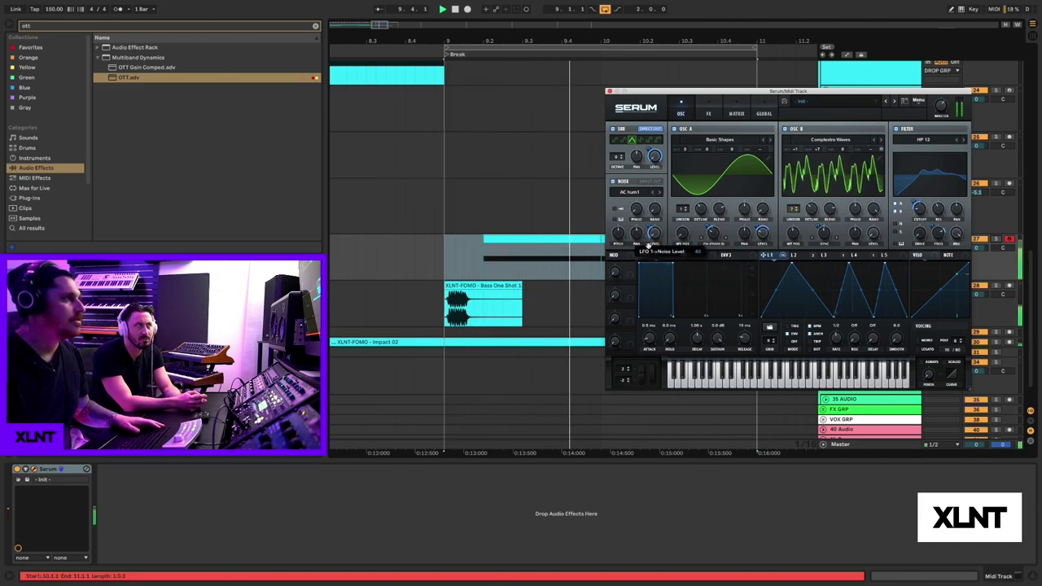
left_click_drag(812, 210, 812, 232)
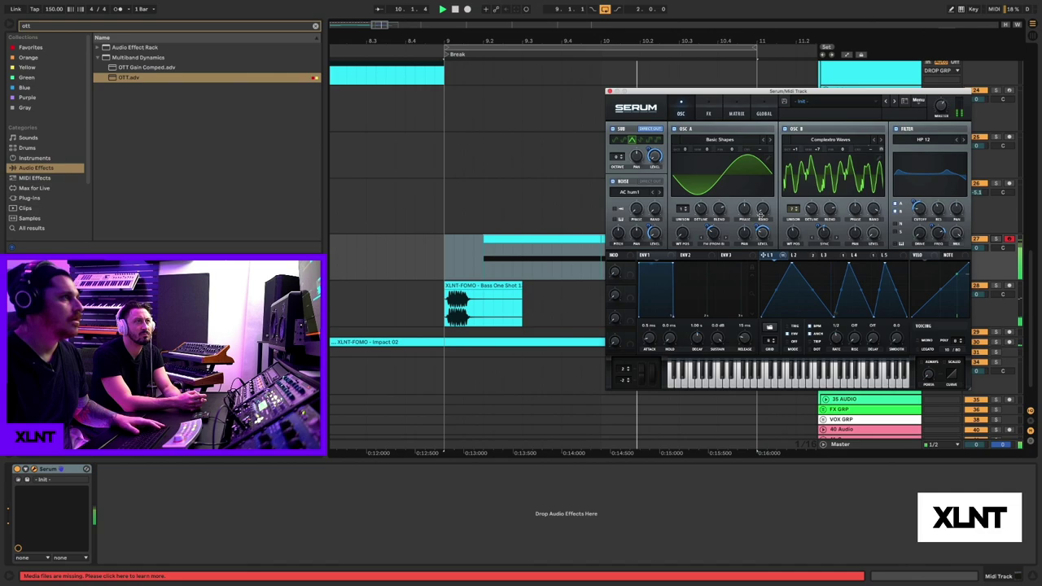
Play the arrangement from bar 7.3.4 to audition the transition from the buildup into the drop
left_click(347, 154)
key("space")
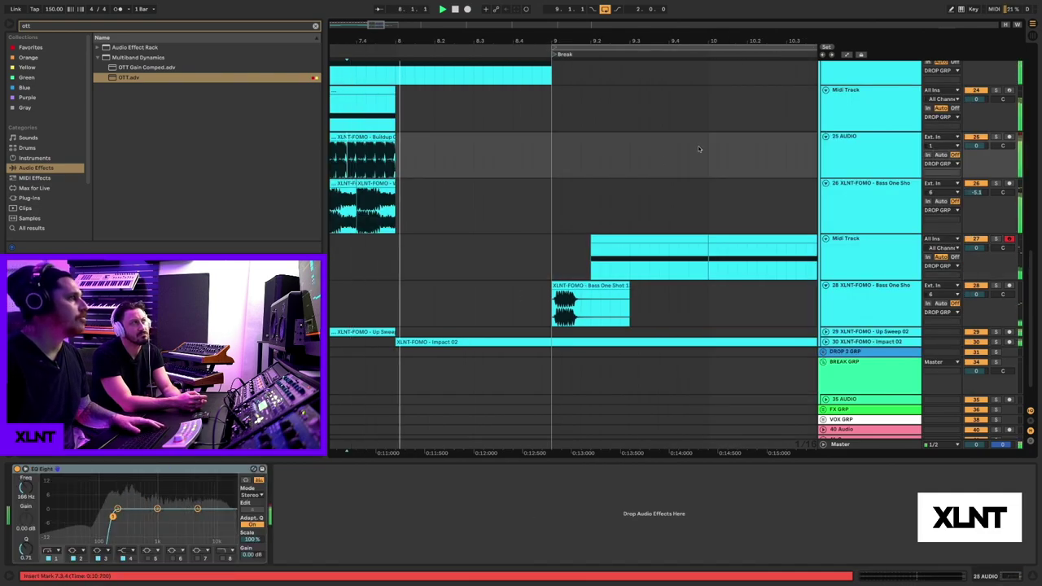
left_click_drag(669, 46, 669, 23)
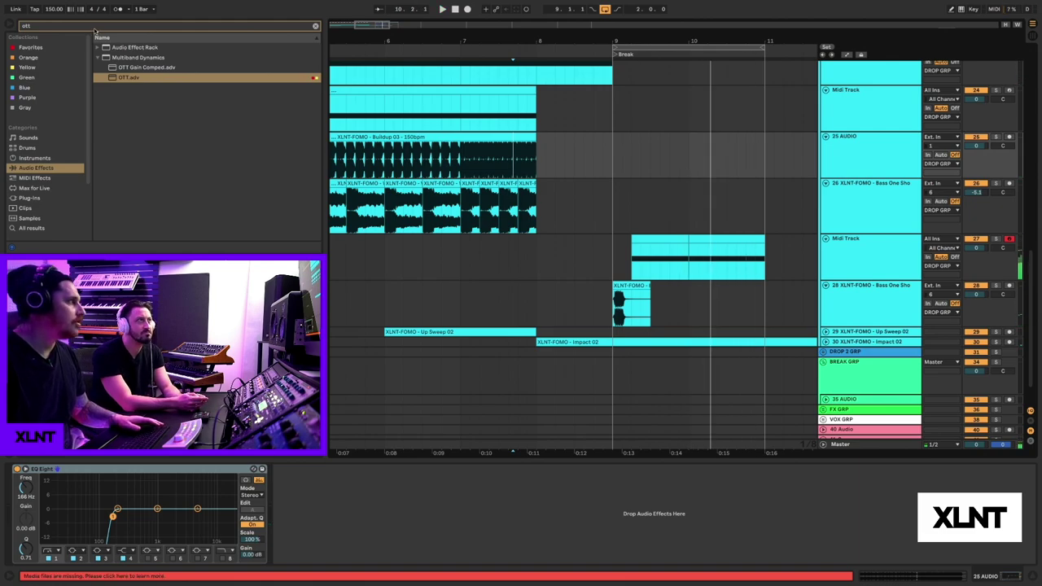
Find the XLNT-PHAT RACK preset, add it after Serum on the bass track and audition the loop
left_click(93, 29)
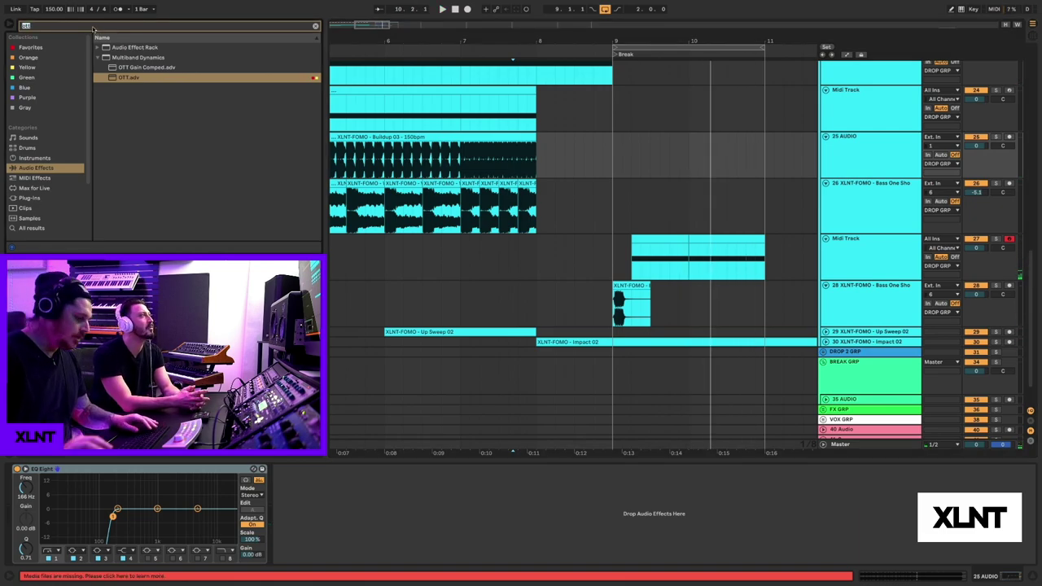
type("phat")
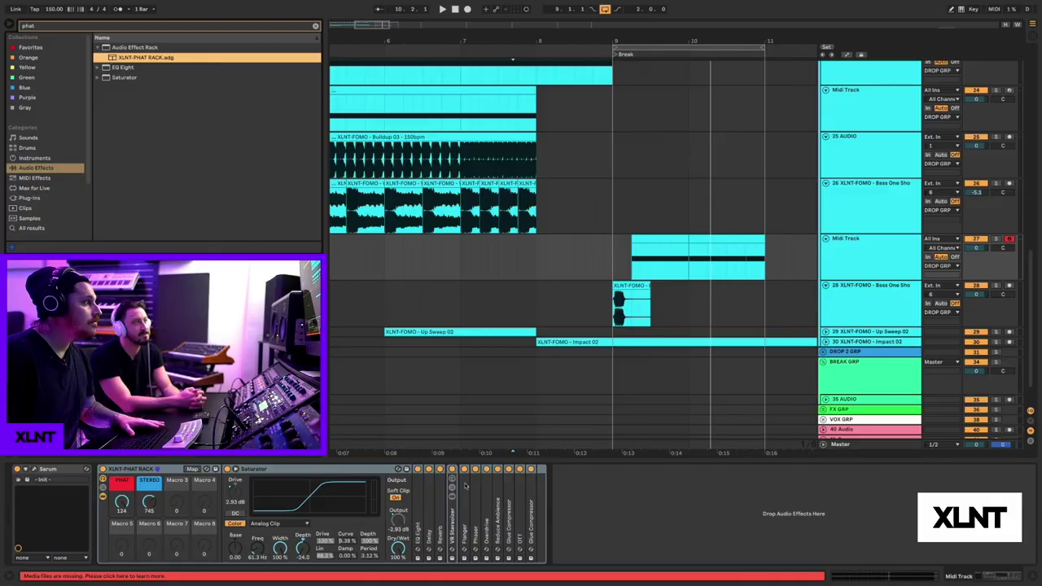
left_click(515, 260)
key("space")
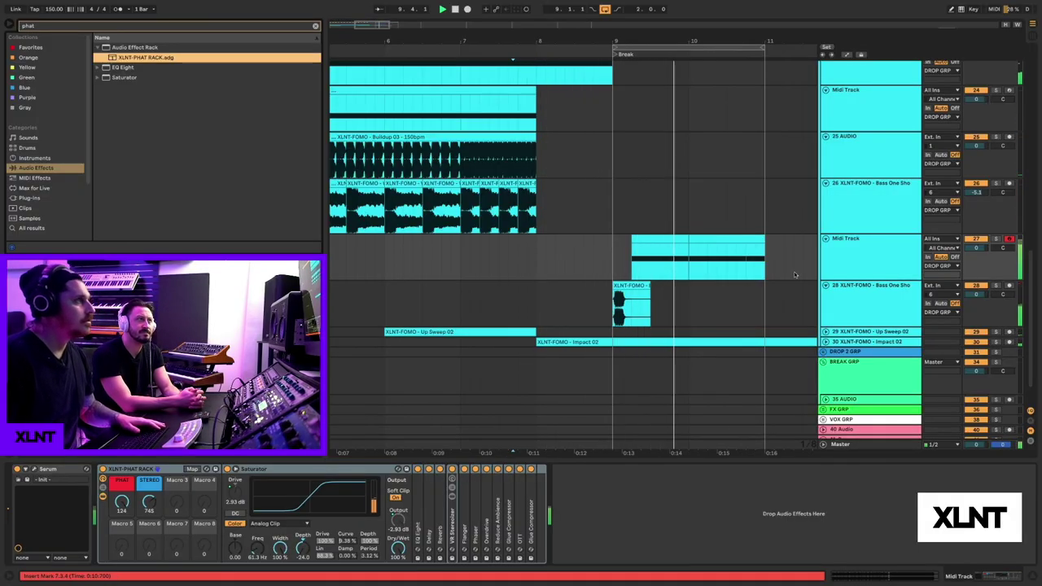
Reopen Serum and adjust oscillator A's level while the loop plays
left_click(666, 242)
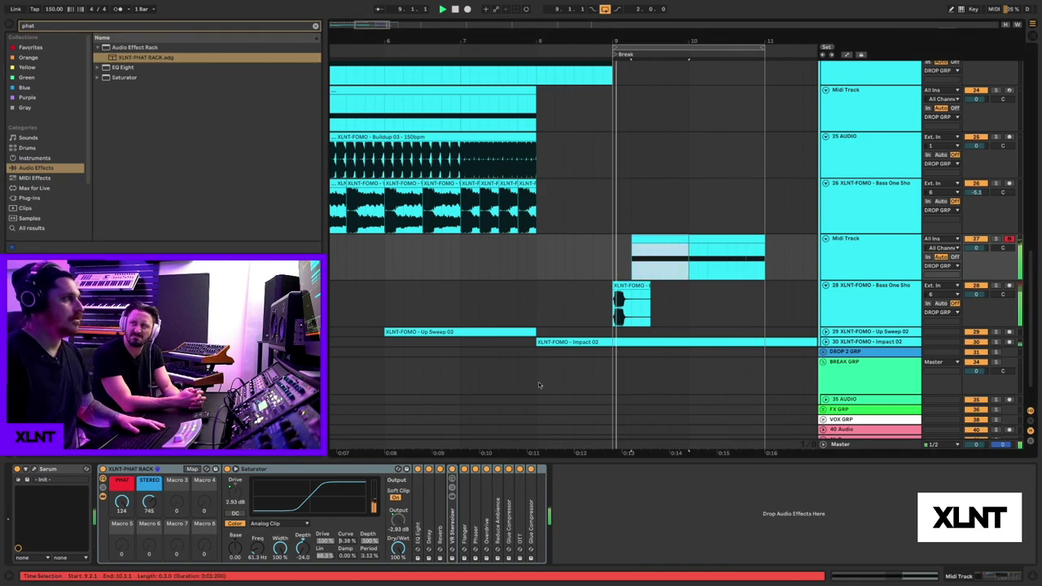
left_click(35, 470)
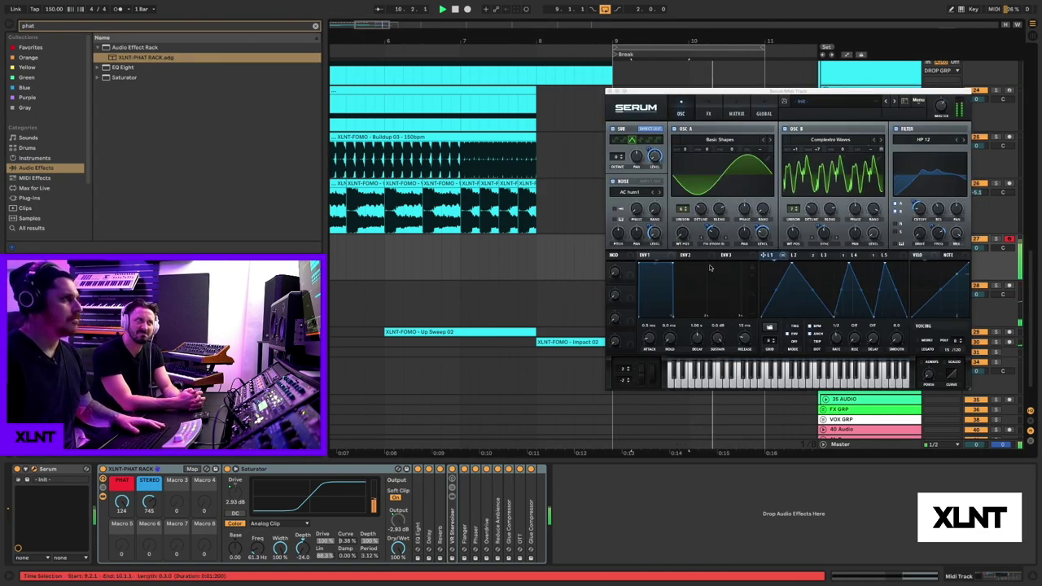
left_click_drag(757, 238, 759, 221)
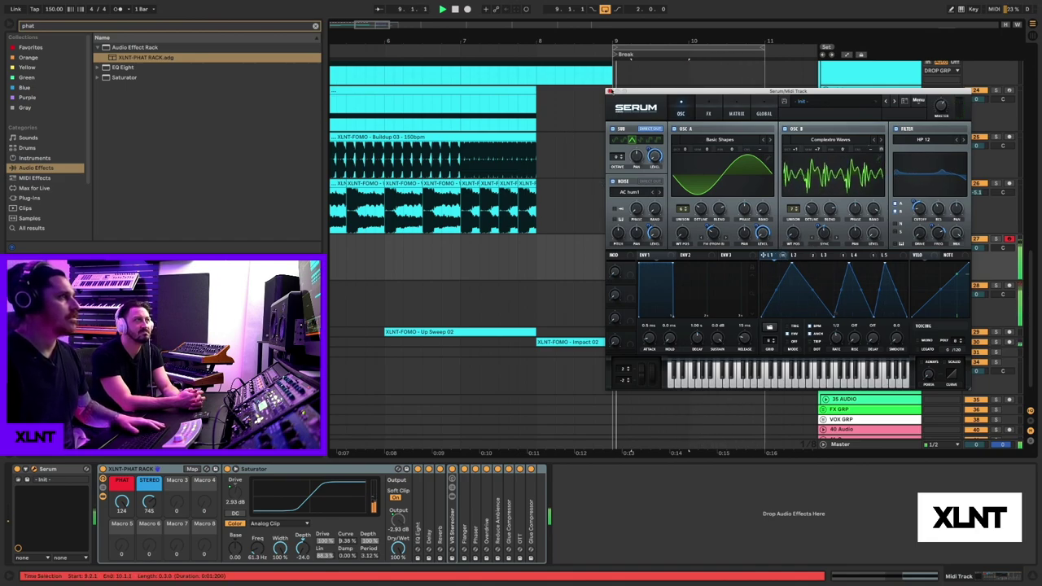
left_click(609, 91)
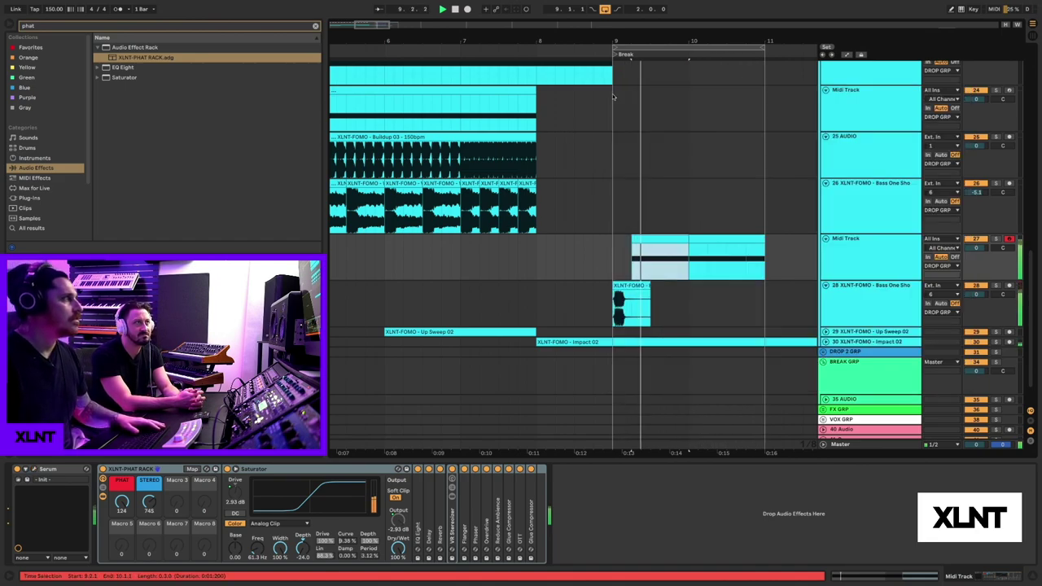
Find the OTT preset and insert it between Serum and the XLNT-PHAT RACK
left_click(38, 27)
type("ott")
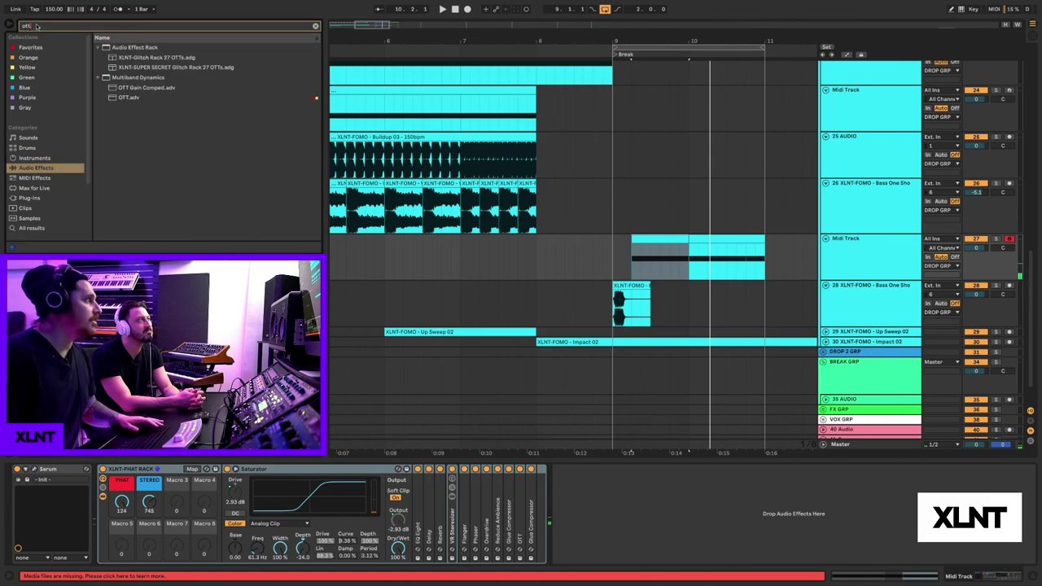
left_click_drag(122, 97, 106, 487)
Insert Erosion between Serum and OTT, set it to Wide Noise at 10.4 kHz with amount 15.7, and audition it
left_click(63, 29)
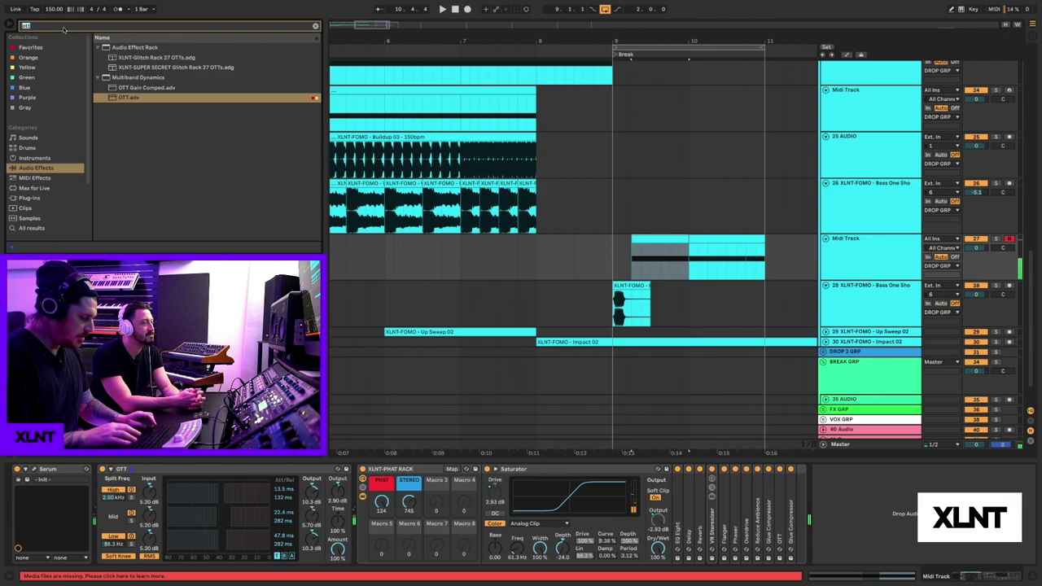
type("er")
key("Return")
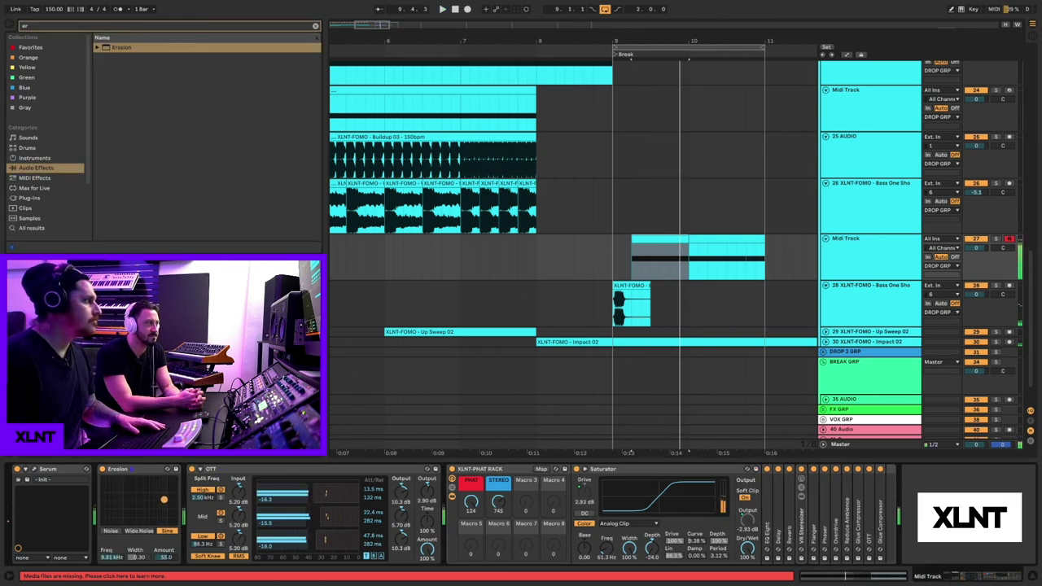
left_click(145, 530)
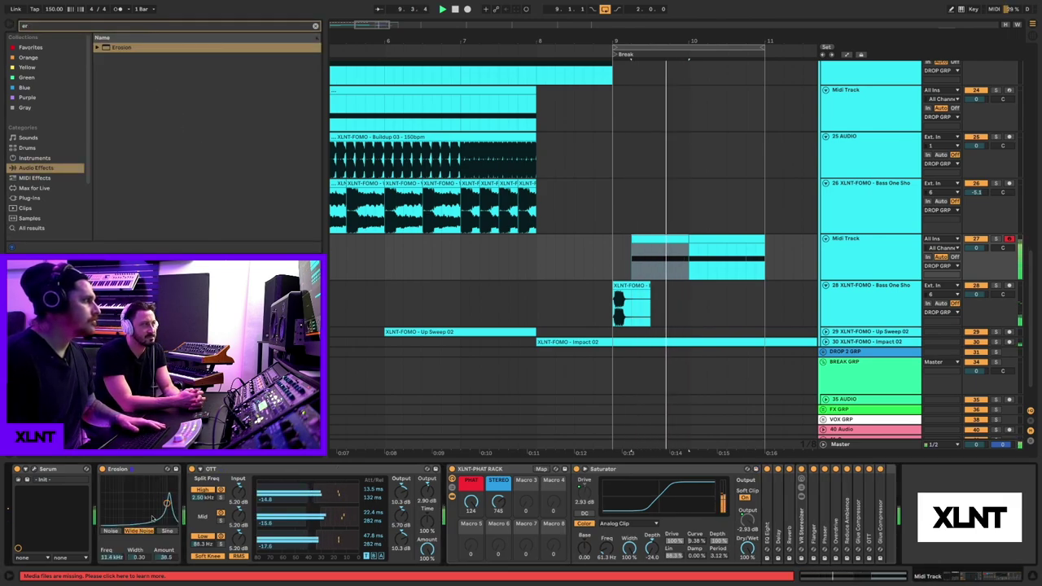
left_click_drag(167, 503, 166, 511)
key("space")
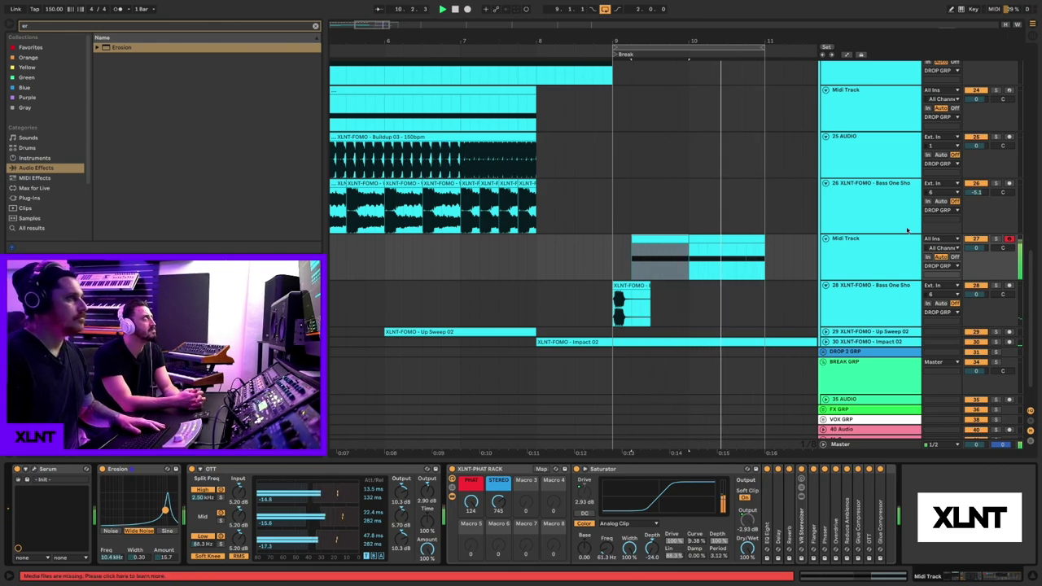
Freeze the Serum MIDI track, copy its clips as audio onto a new audio track below and solo that track
left_click(852, 249)
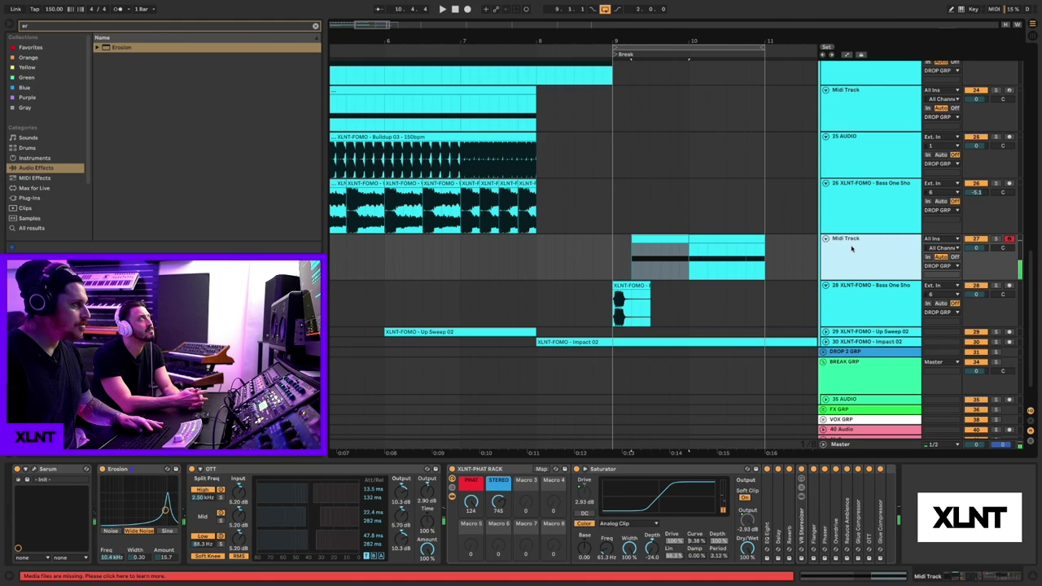
right_click(853, 257)
left_click(878, 319)
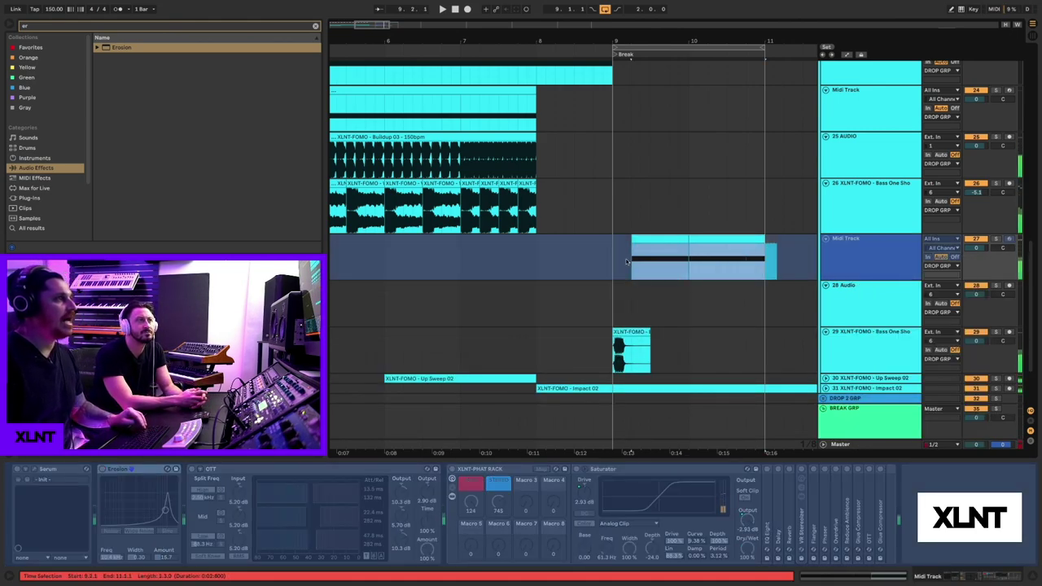
left_click_drag(664, 237, 669, 291)
left_click(1001, 286)
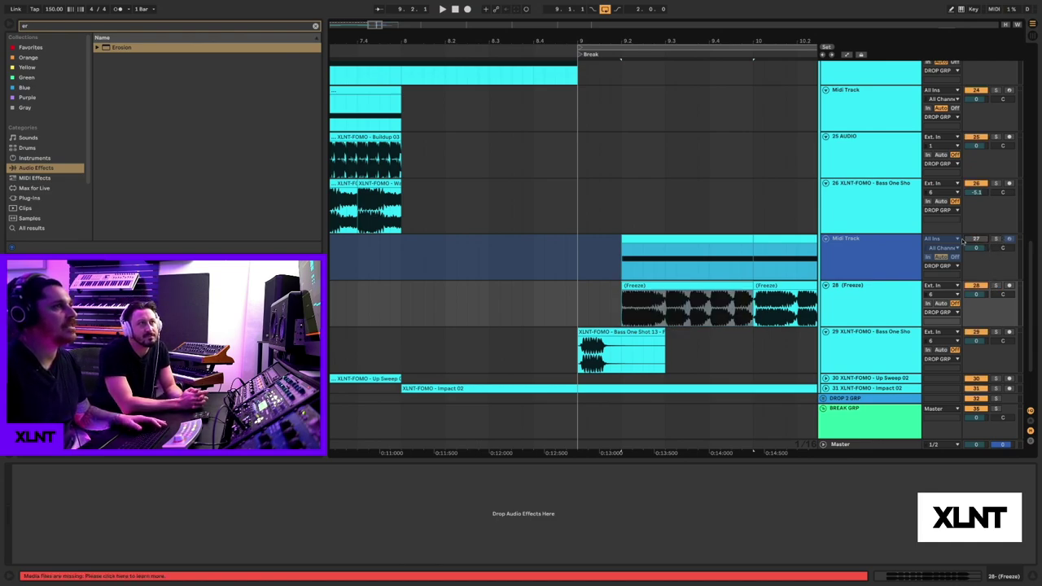
Audition the bounced bass together with the bass one-shot over the Break loop
key("space")
key("space")
key("space")
key("0")
key("space")
key("space")
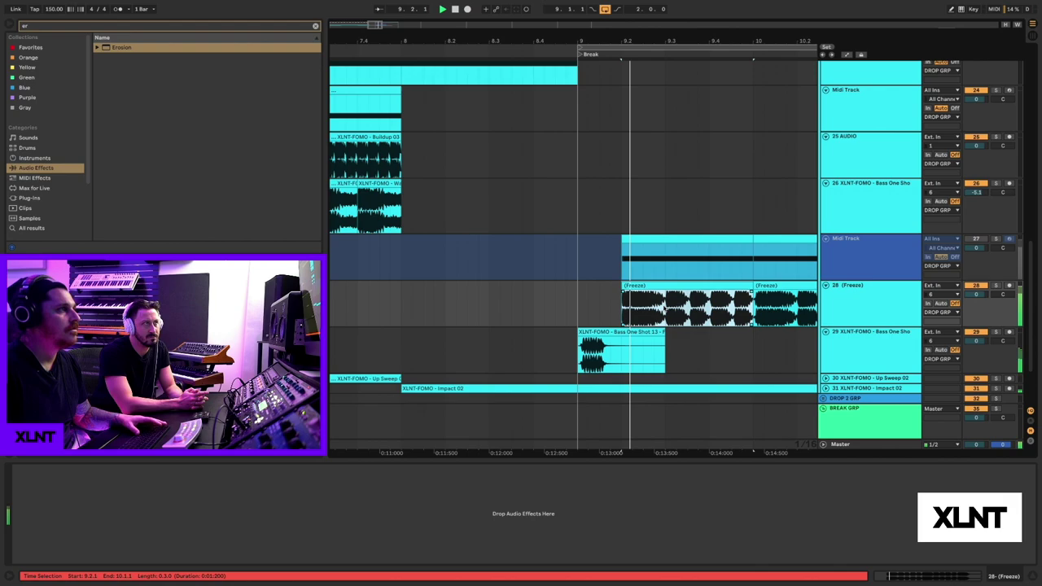
Split the first bounced bass clip on track 28 at 9.3.1 and listen to the cut
left_click(665, 309)
key("space")
key("space")
key("ctrl+e")
key("space")
key("space")
key("space")
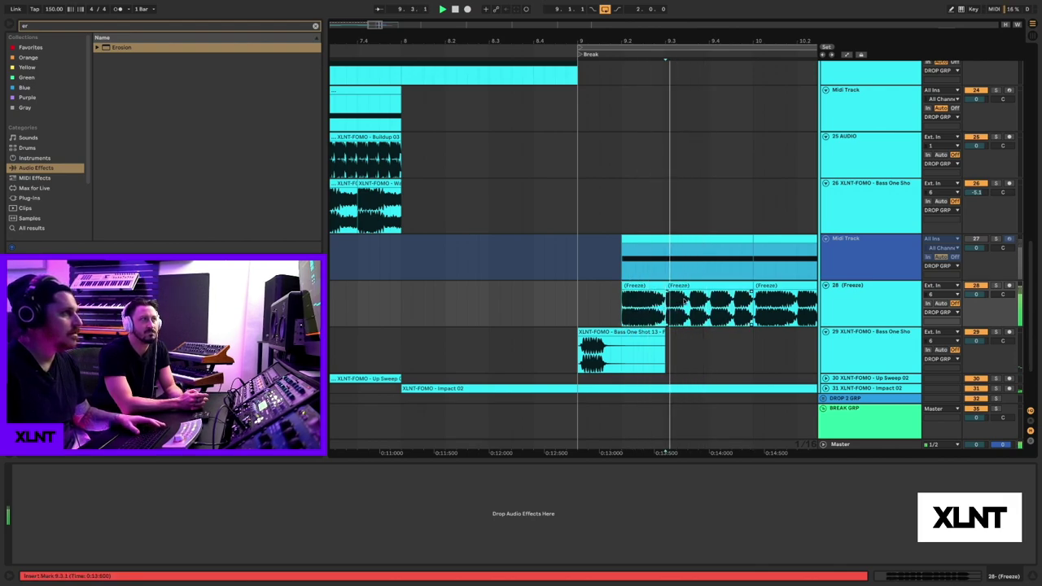
Add a long fade-out to the bounced bass slice ending at 9.3.1 and audition it
key("space")
left_click(690, 301)
key("space")
key("space")
key("space")
left_click_drag(662, 292, 635, 283)
key("space")
key("space")
left_click(634, 284)
key("space")
key("space")
key("space")
key("space")
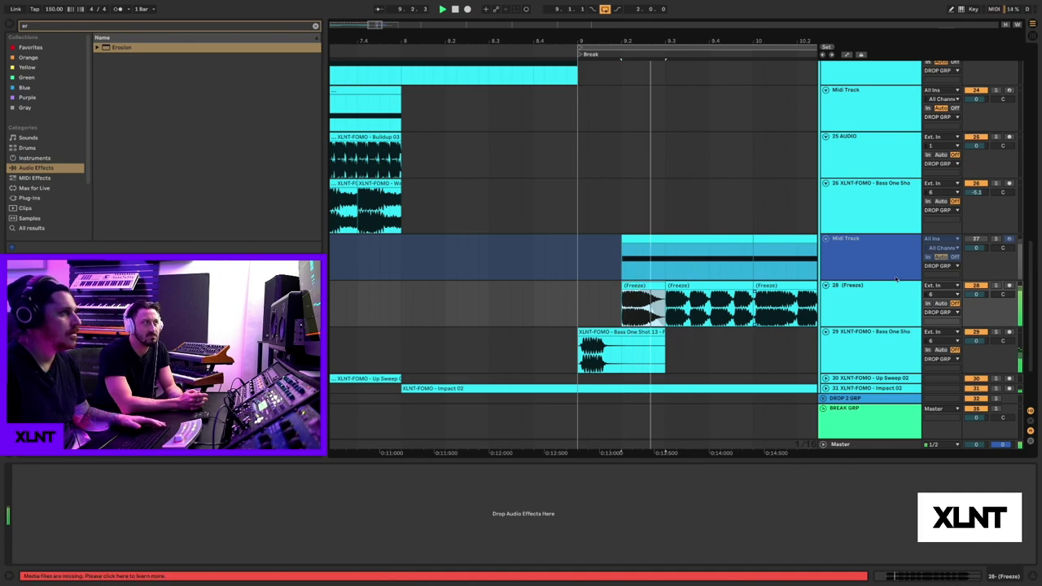
Isolate the bounced bass slice from 9.3.1 to 9.3.3 and audition it in the loop
double_click(705, 314)
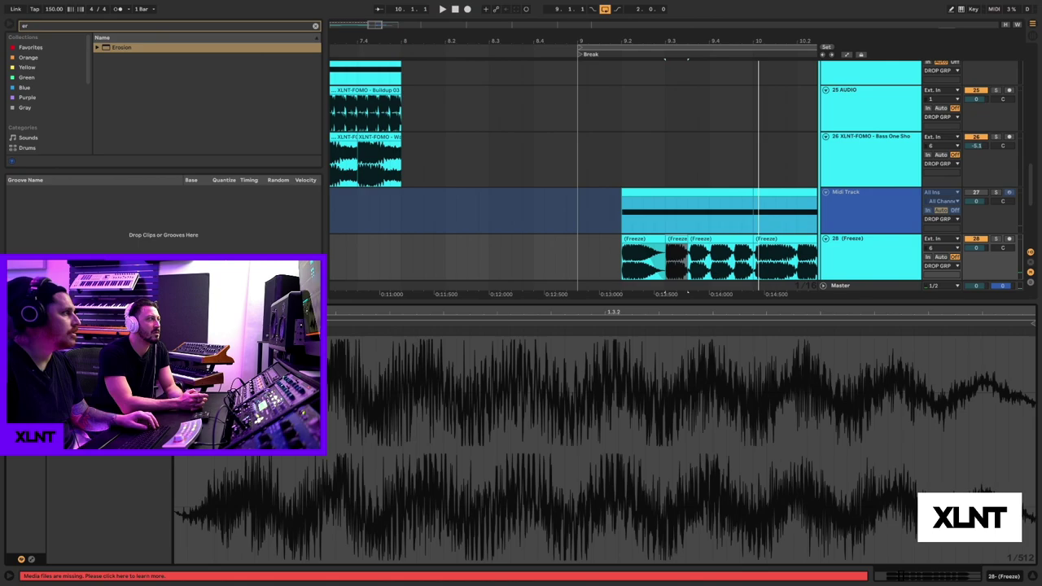
key("space")
key("space")
key("space")
key("space")
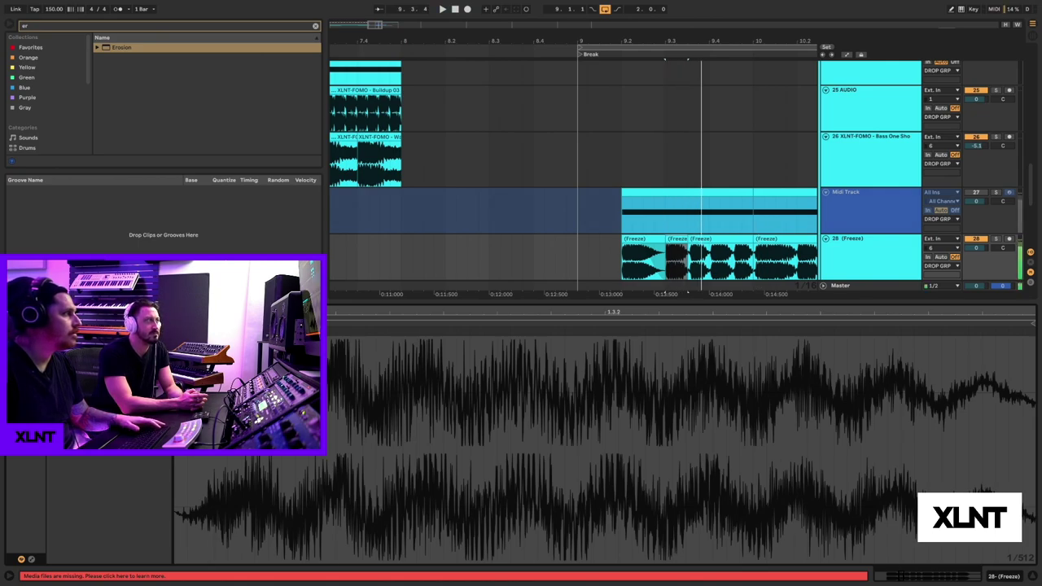
key("space")
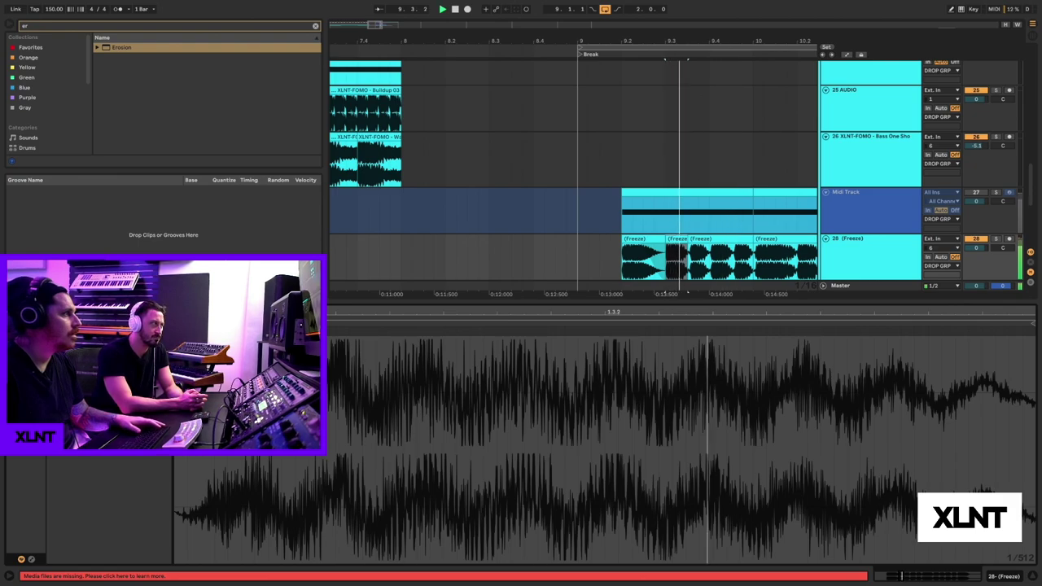
left_click(577, 246)
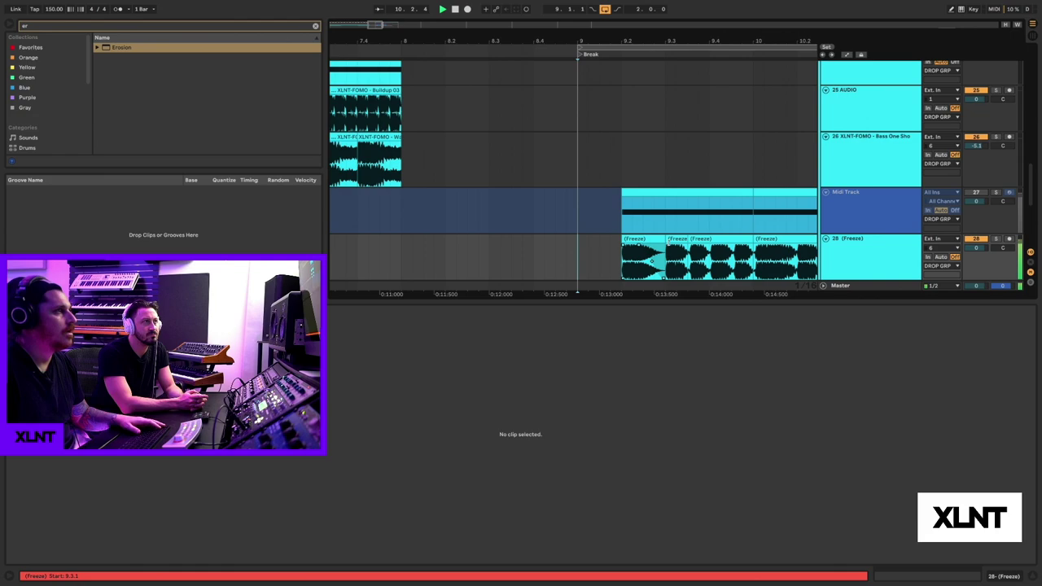
left_click(667, 268)
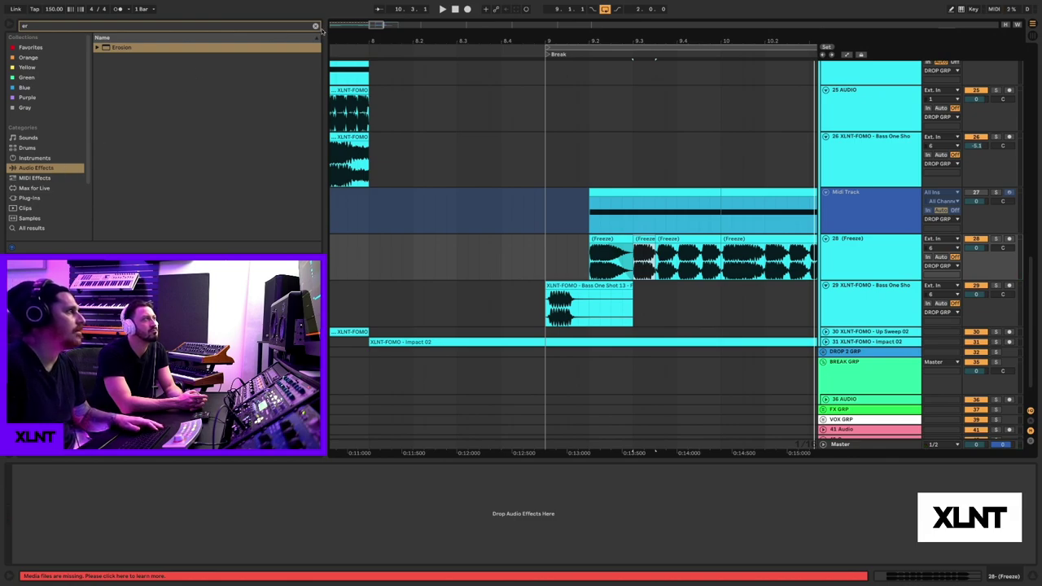
Find XLNT-FOMO - Bass One Shot 12 - F in the XLNT-FOMO Fire Vol. 1 pack and place it at 9.3.1 on track 29
left_click(316, 26)
scroll(21, 194, "down", 3)
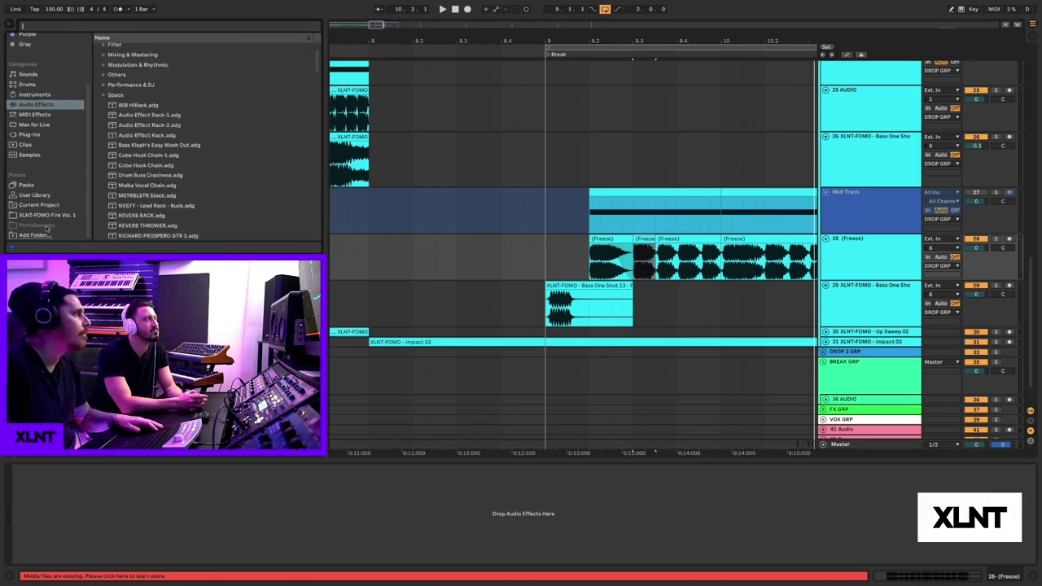
left_click(44, 214)
left_click(97, 58)
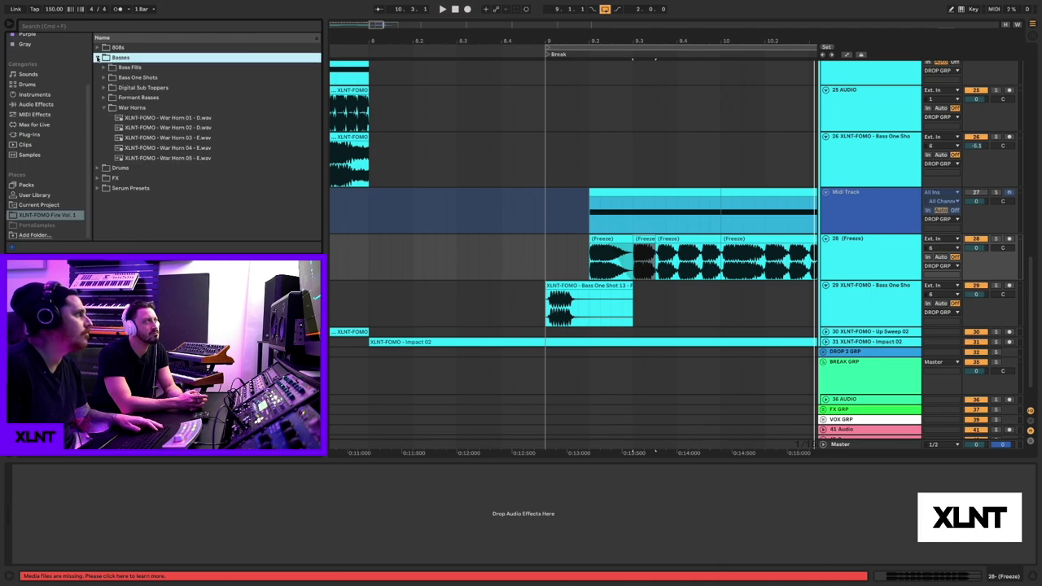
left_click(105, 77)
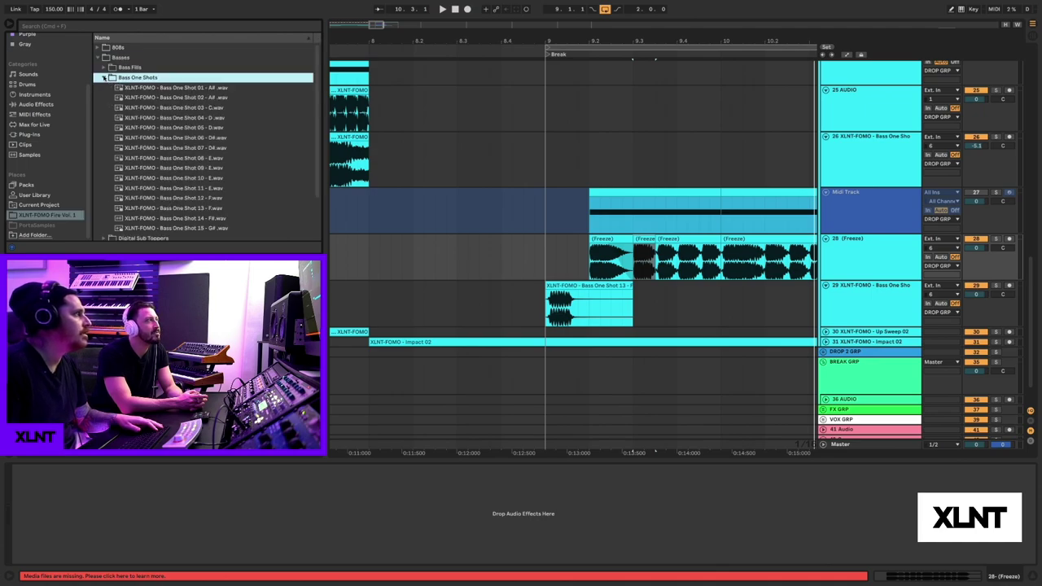
left_click(175, 149)
left_click(181, 178)
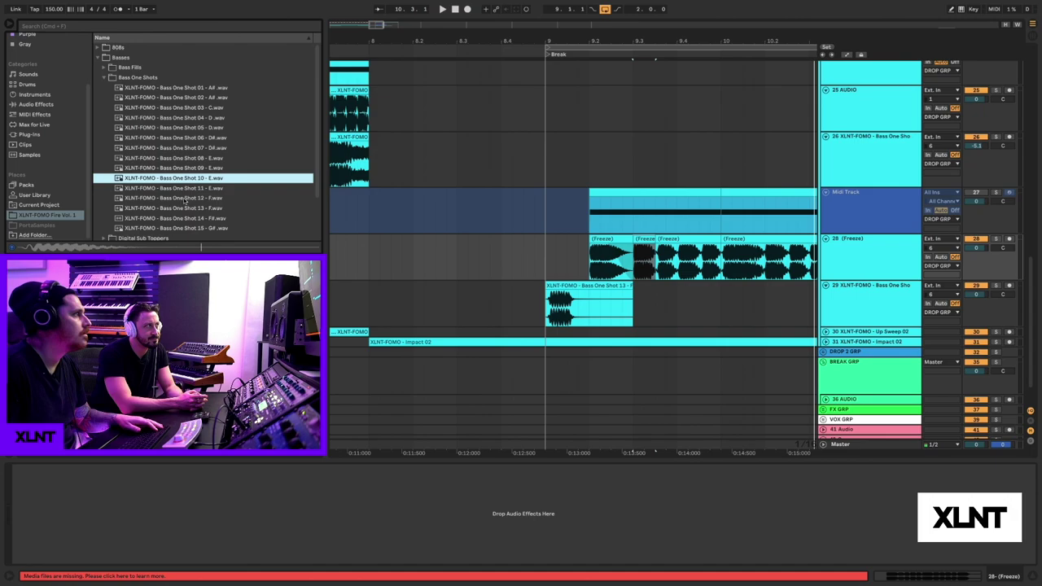
left_click_drag(184, 199, 633, 322)
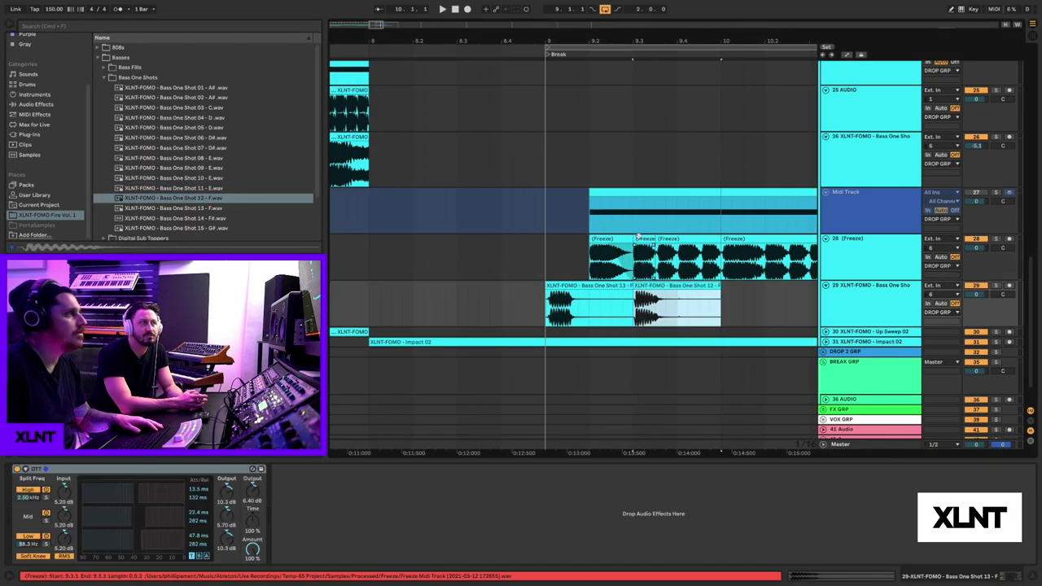
Deactivate the bounced bass slice at 9.3.1 and place XLNT-FOMO - Bass One Shot 09 - E at 10.1.1 on a new track
left_click(637, 237)
key("space")
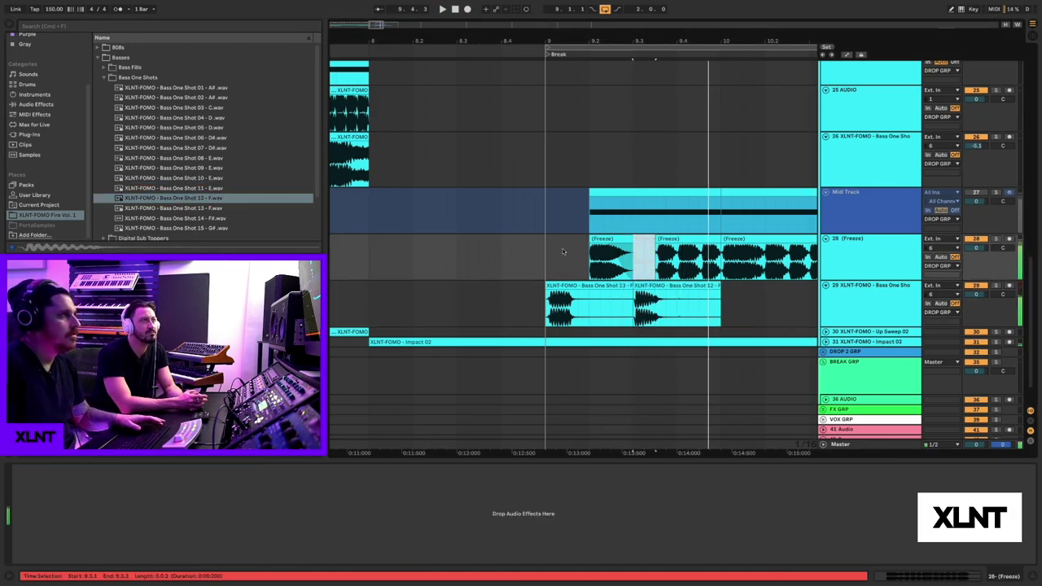
key("0")
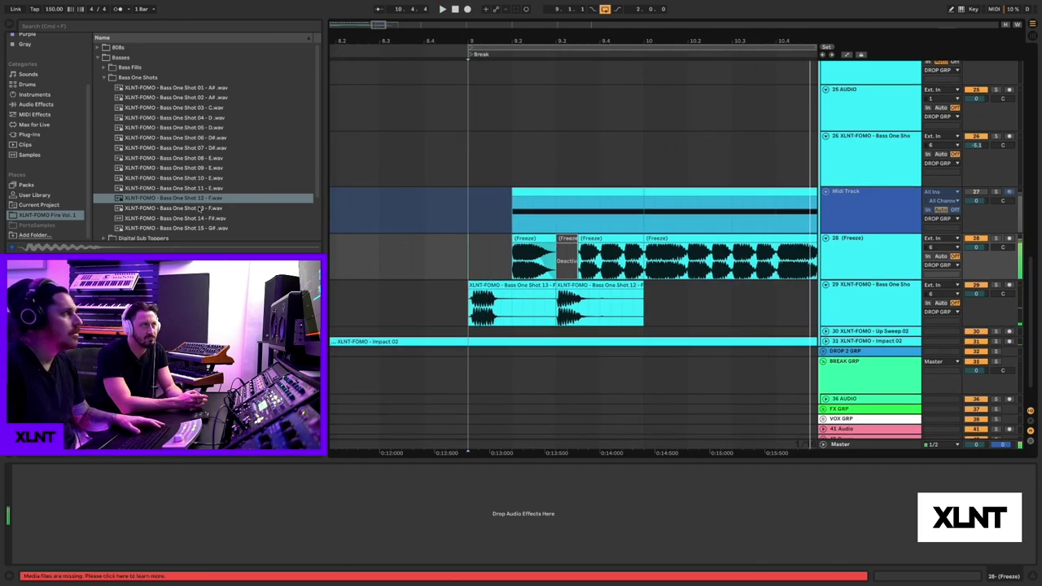
left_click_drag(184, 166, 661, 237)
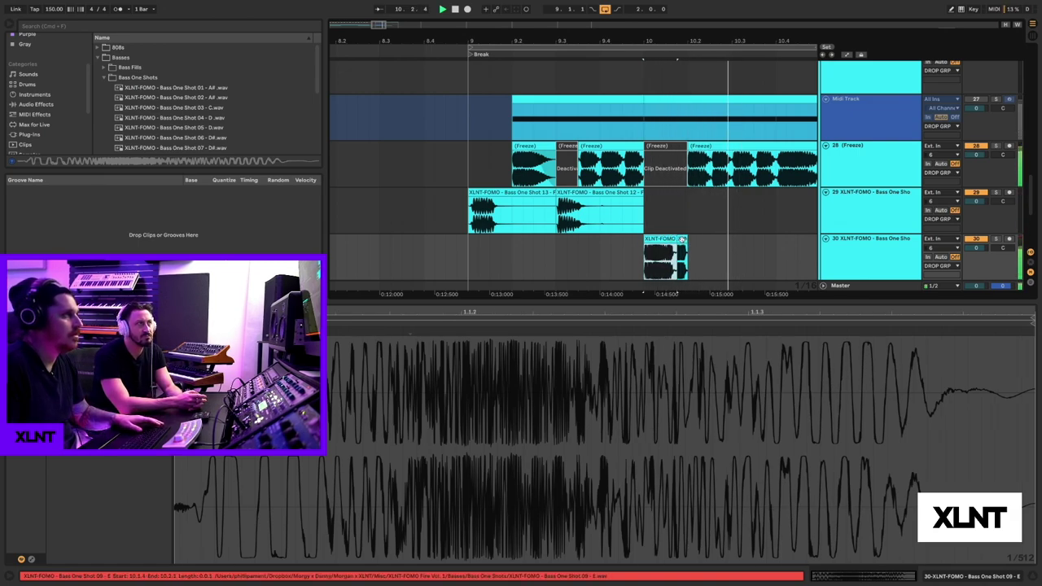
Preview further samples from the Bass One Shots and Bass Fills folders
left_click(181, 107)
left_click(175, 96)
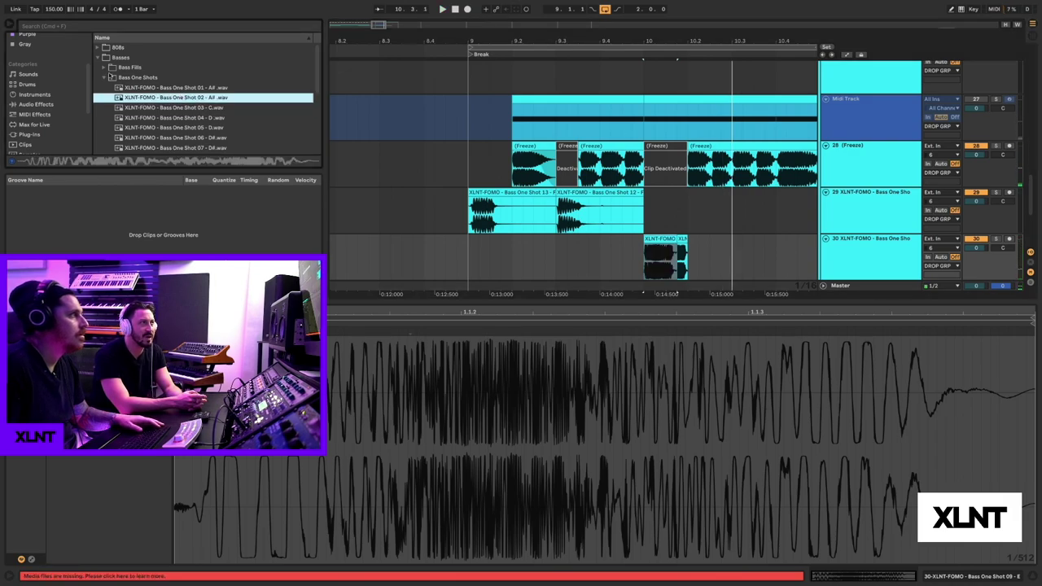
left_click(105, 68)
left_click(156, 98)
left_click(167, 127)
scroll(184, 133, "down", 3)
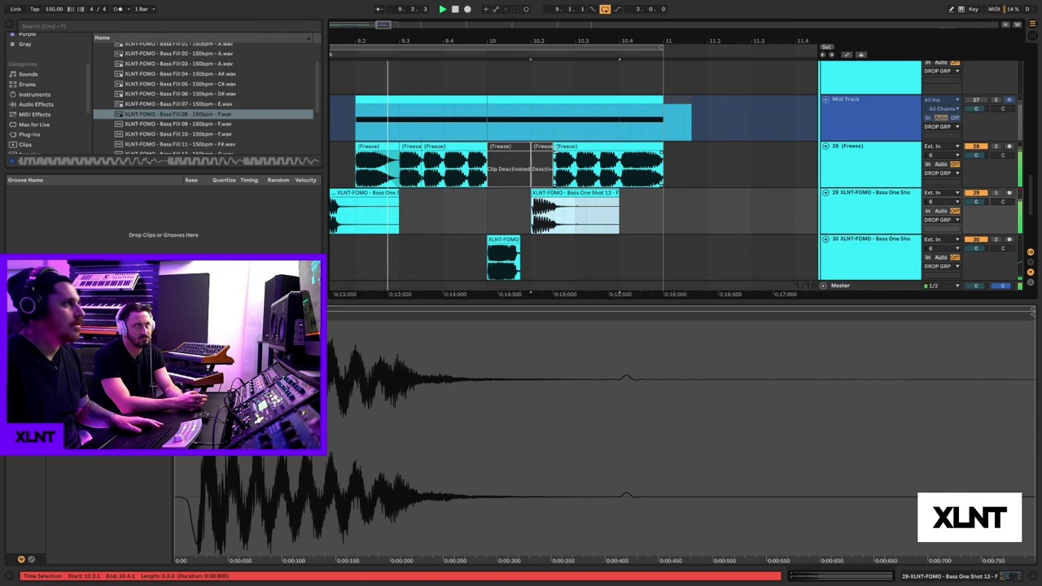
Resize the last bounced bass clip to span 10.2.1 to 10.4.1 and move Bass One Shot 12 to 10.4.1
left_click_drag(554, 148, 528, 149)
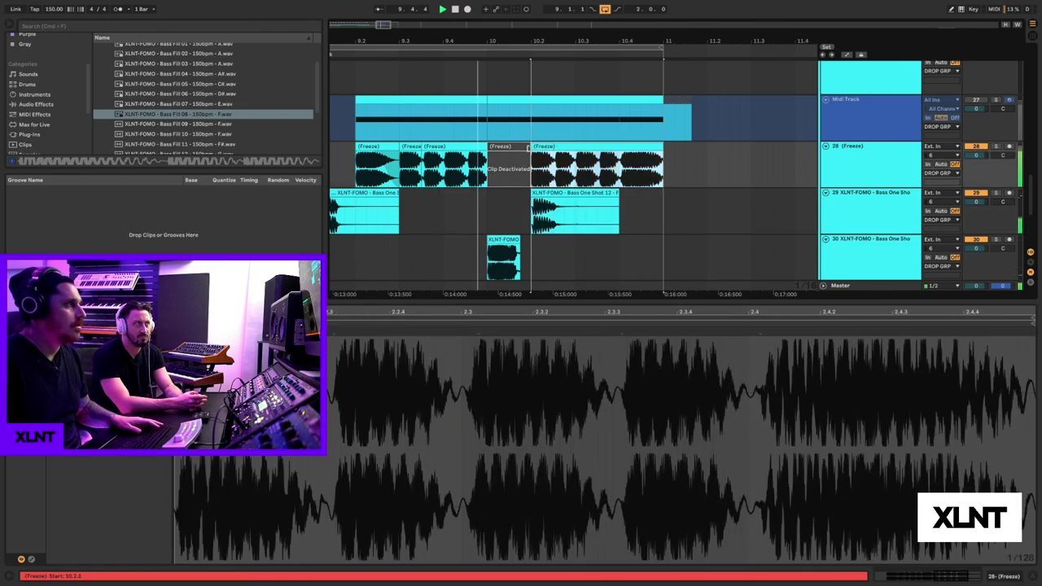
left_click_drag(568, 198, 658, 197)
left_click_drag(661, 148, 624, 152)
Reverse the Bass One Shot 12 clip and move it back to start at 10.3.1
left_click(638, 195)
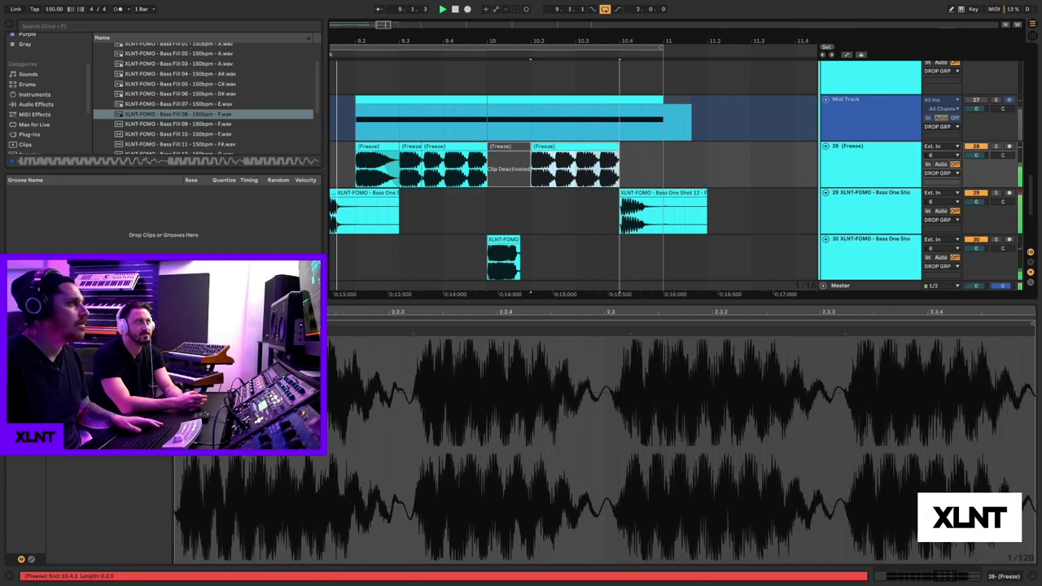
left_click(637, 195)
key("r")
left_click_drag(666, 196, 621, 191)
Place XLNT-FOMO - Bass Fill 10 - 150bpm - F at 10.4.1 on track 28 and trim its end to 10.4.3
scroll(204, 142, "down", 2)
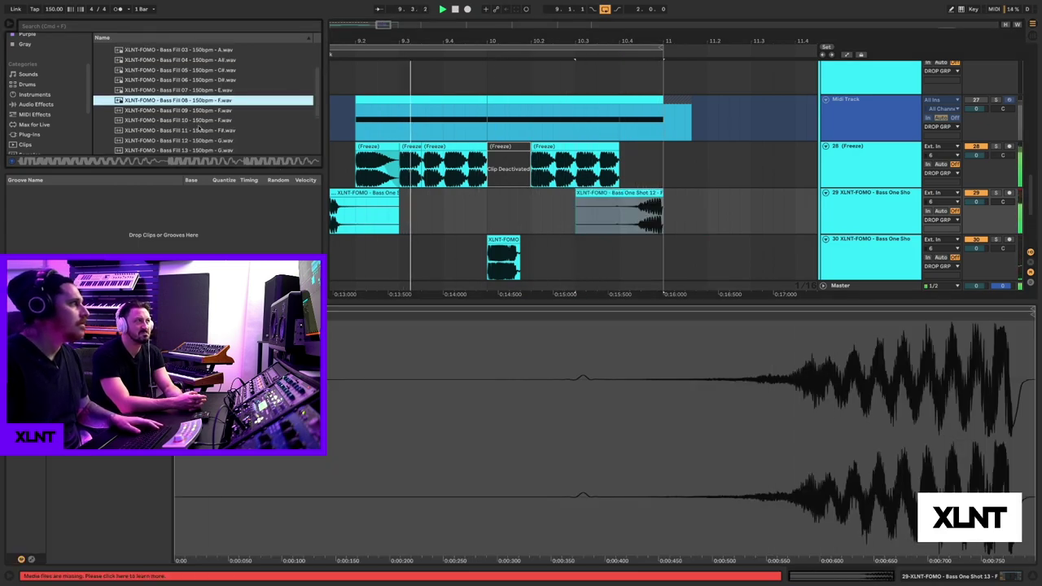
key("space")
left_click_drag(204, 109, 621, 151)
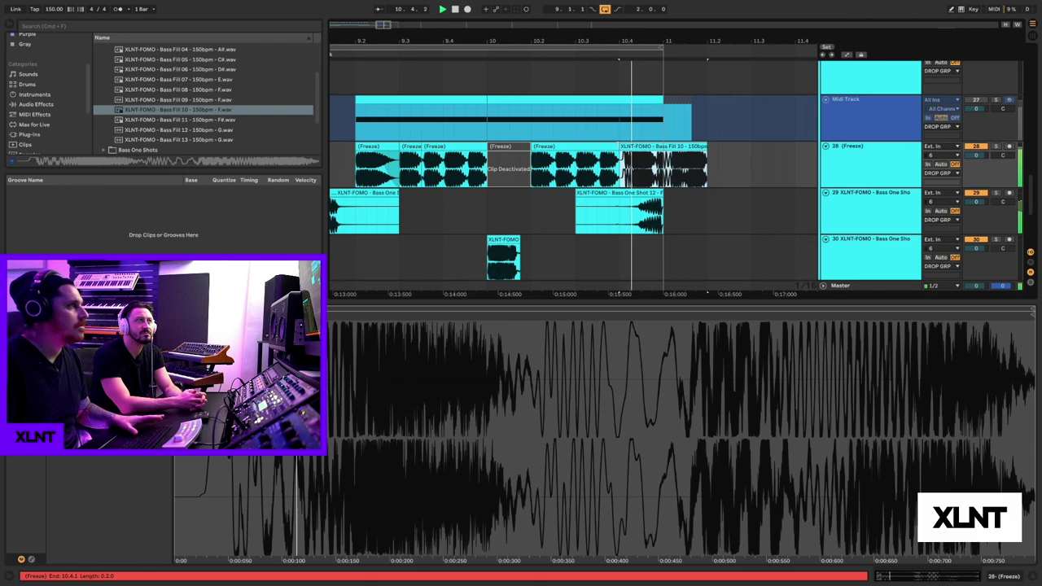
key("space")
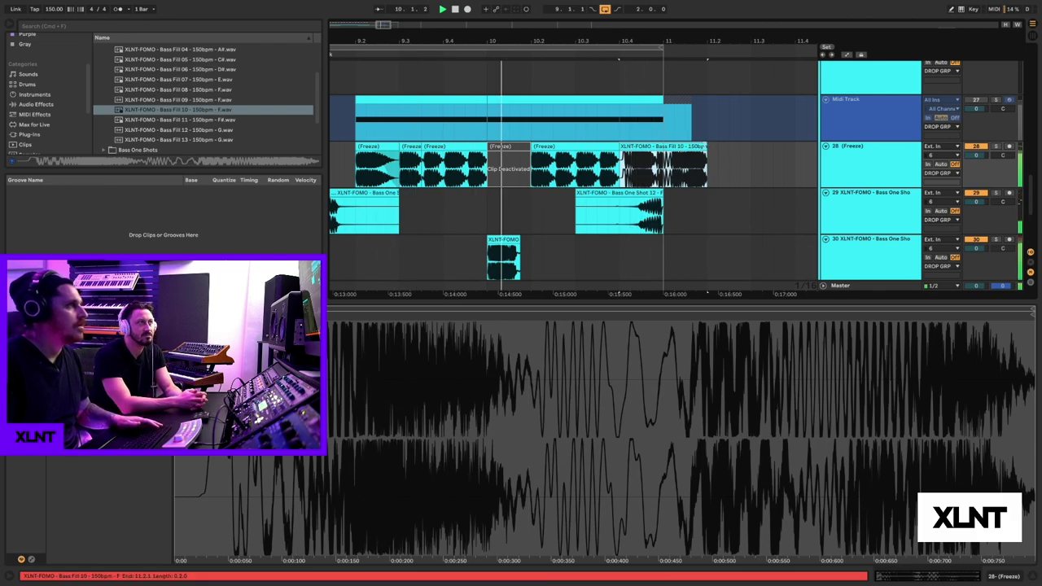
left_click_drag(706, 149, 642, 150)
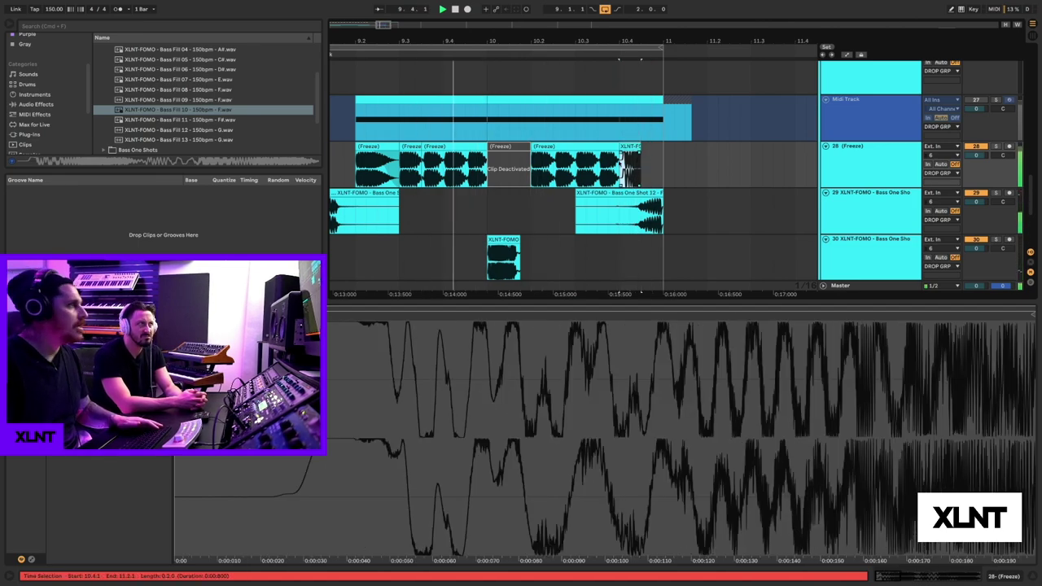
Resample tracks 28 and 29 from 10.4.1 to 11.1.1 onto a new audio track and audition the recording
left_click_drag(621, 162, 659, 204)
key("ctrl+z")
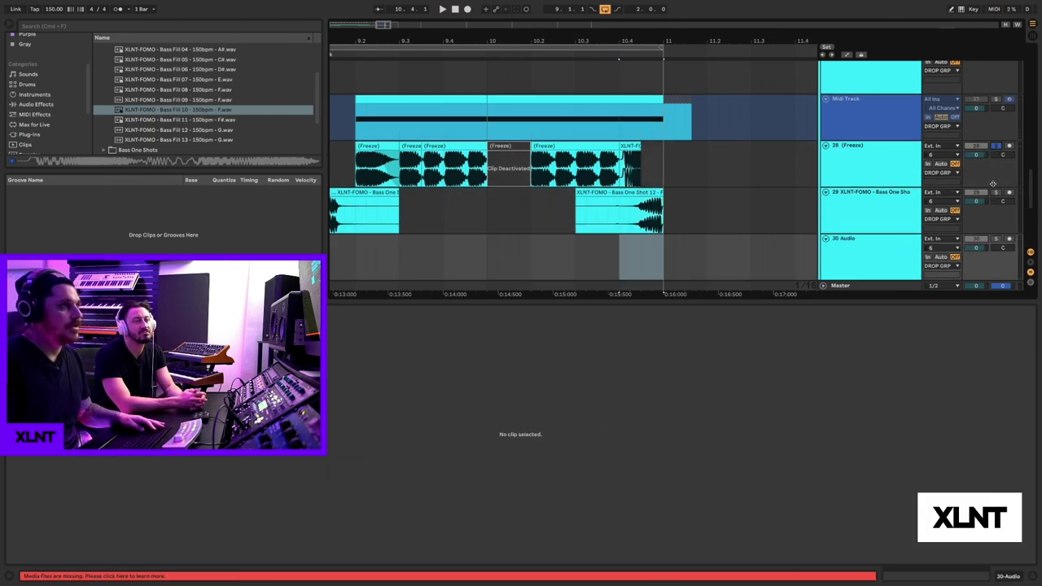
left_click(932, 240)
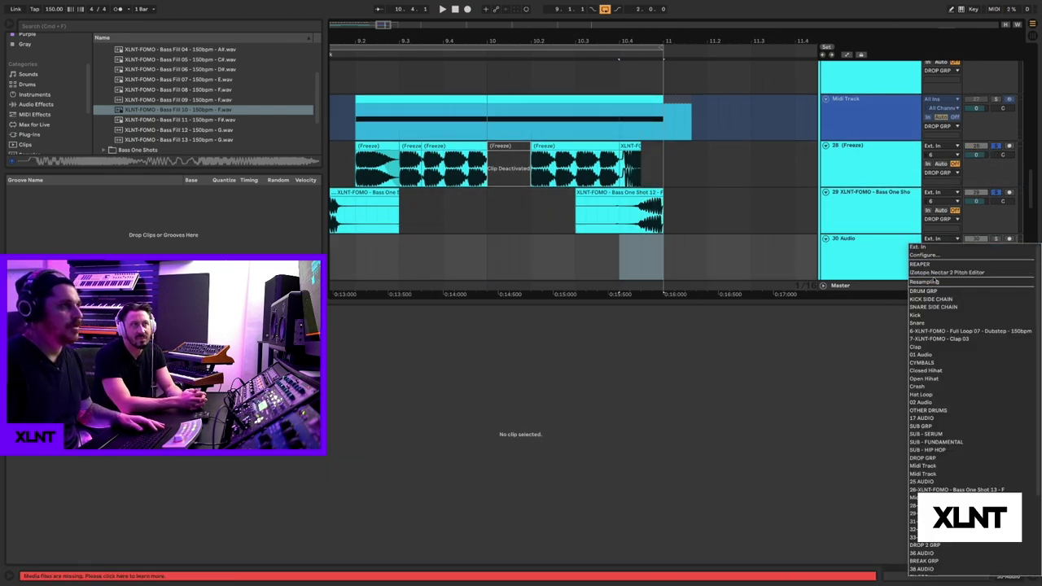
key("Return")
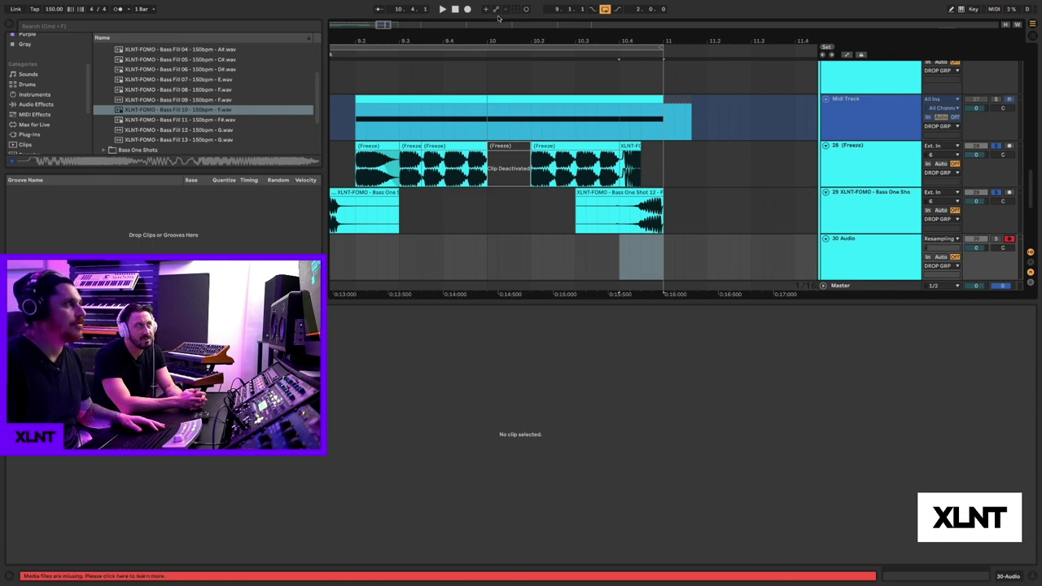
left_click(467, 9)
key("space")
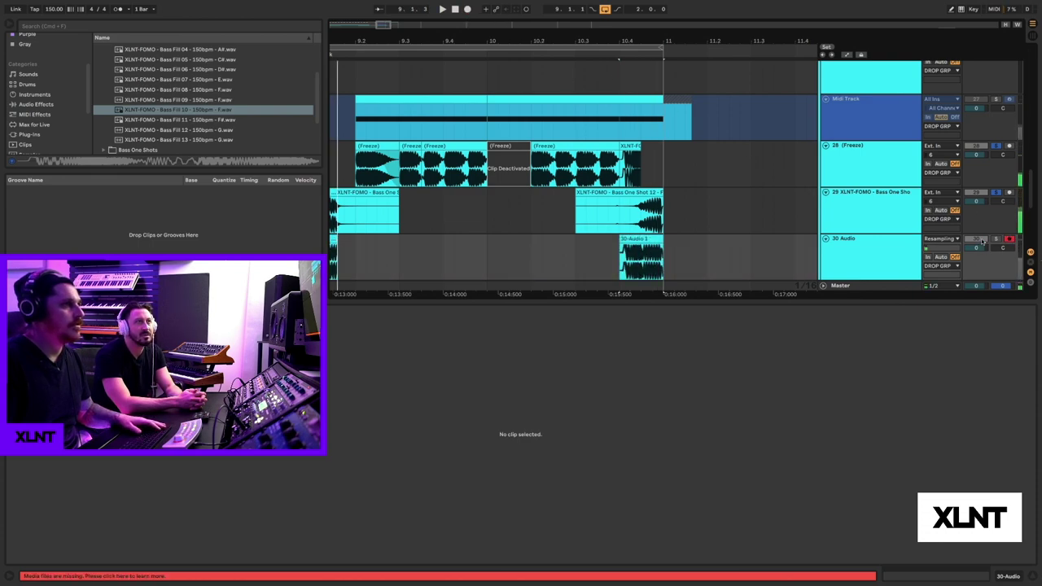
key("space")
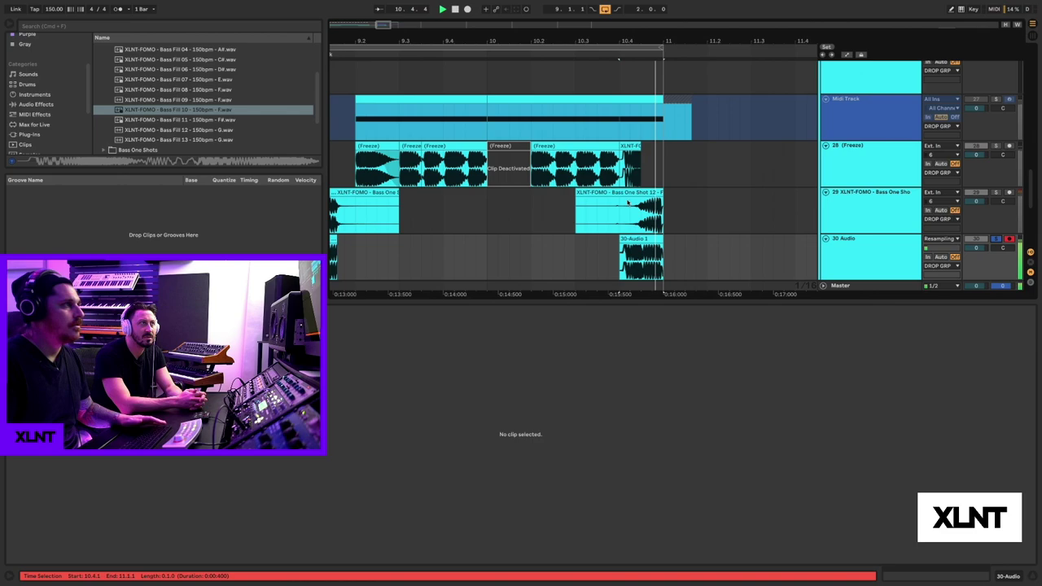
key("space")
Delete the reversed one-shot's tail after 10.4.1 and the Bass Fill 10 clip that were resampled
left_click_drag(626, 204, 682, 201)
key("Delete")
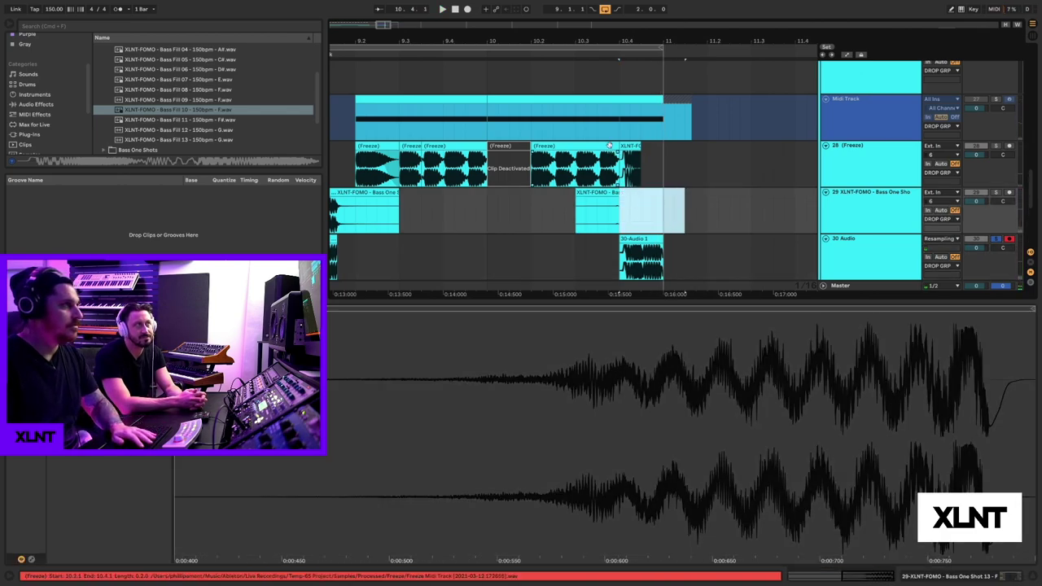
left_click(627, 146)
key("Delete")
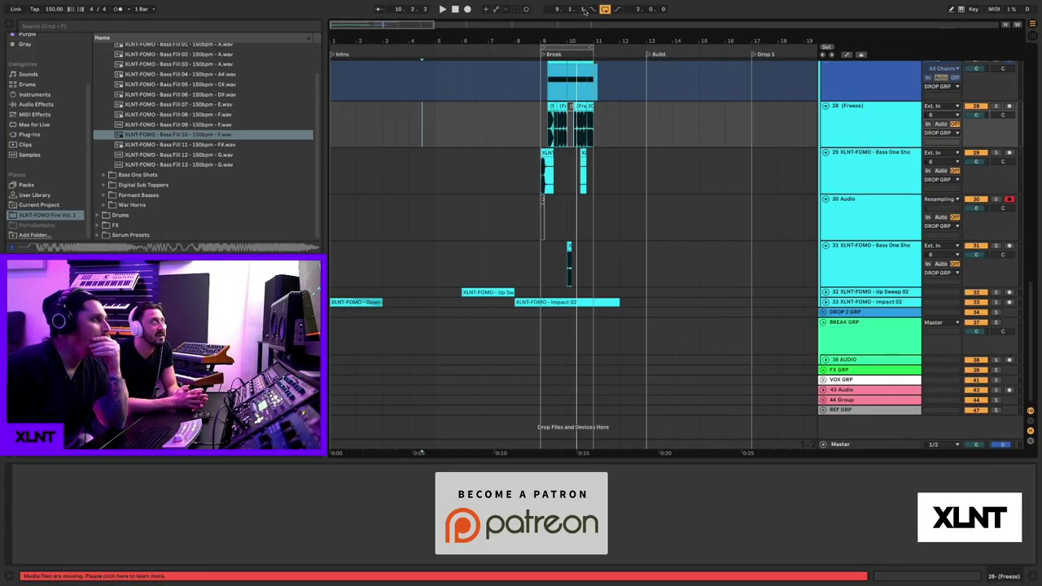
left_click_drag(551, 37, 551, 28)
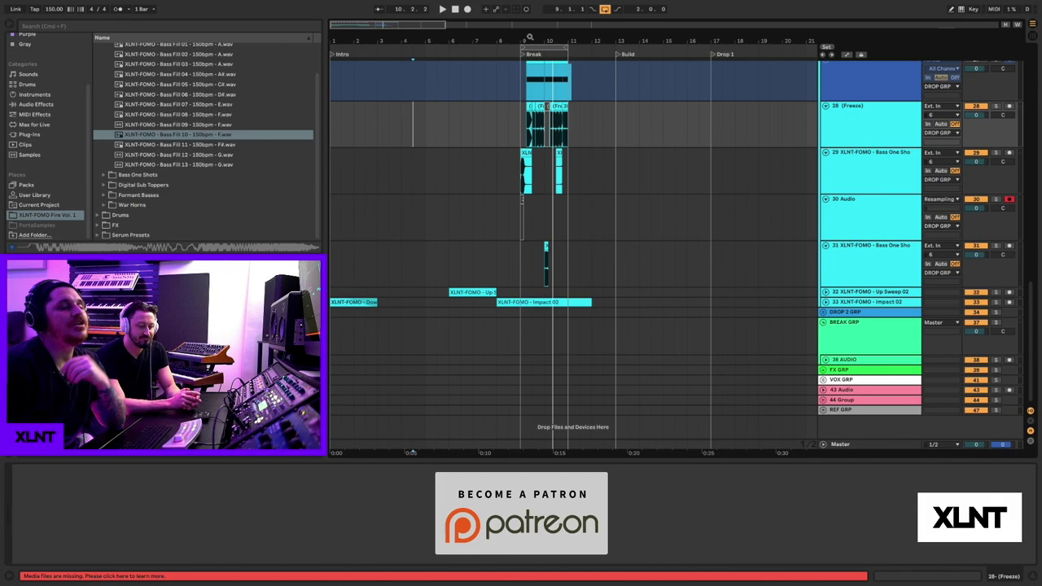